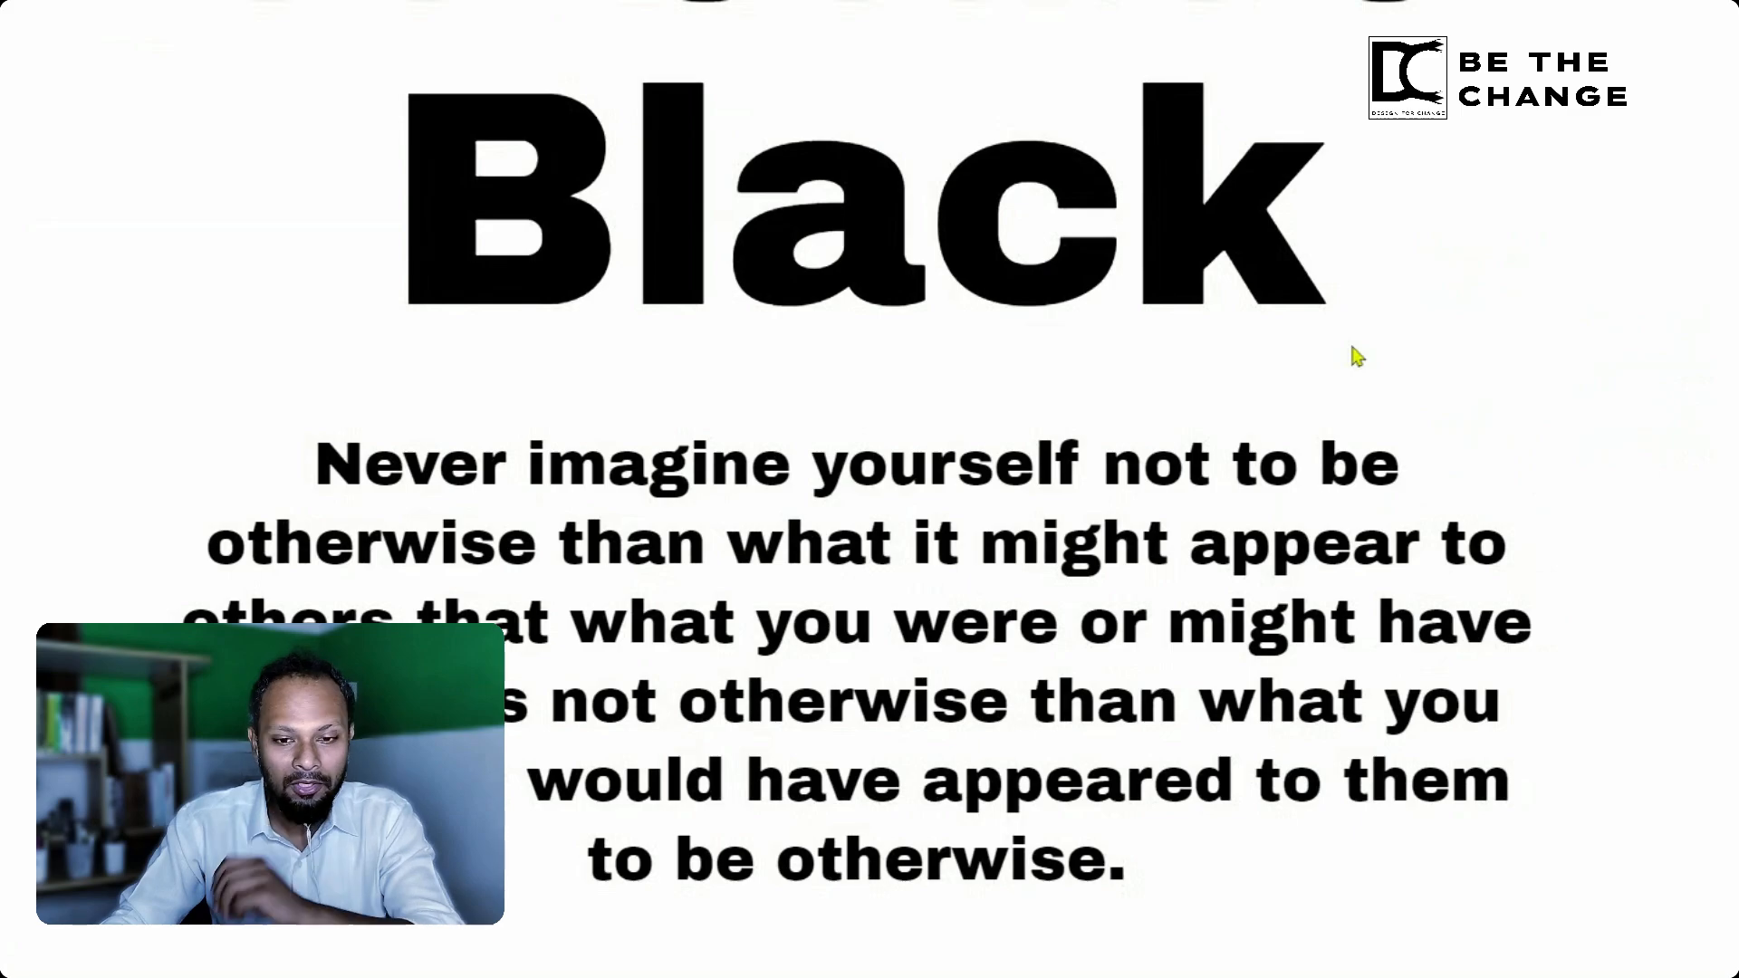
Step: Examine the Archivo Black font page, including its size samples, description, license details and playground
scroll(1356, 356, "up", 3)
scroll(1353, 358, "down", 10)
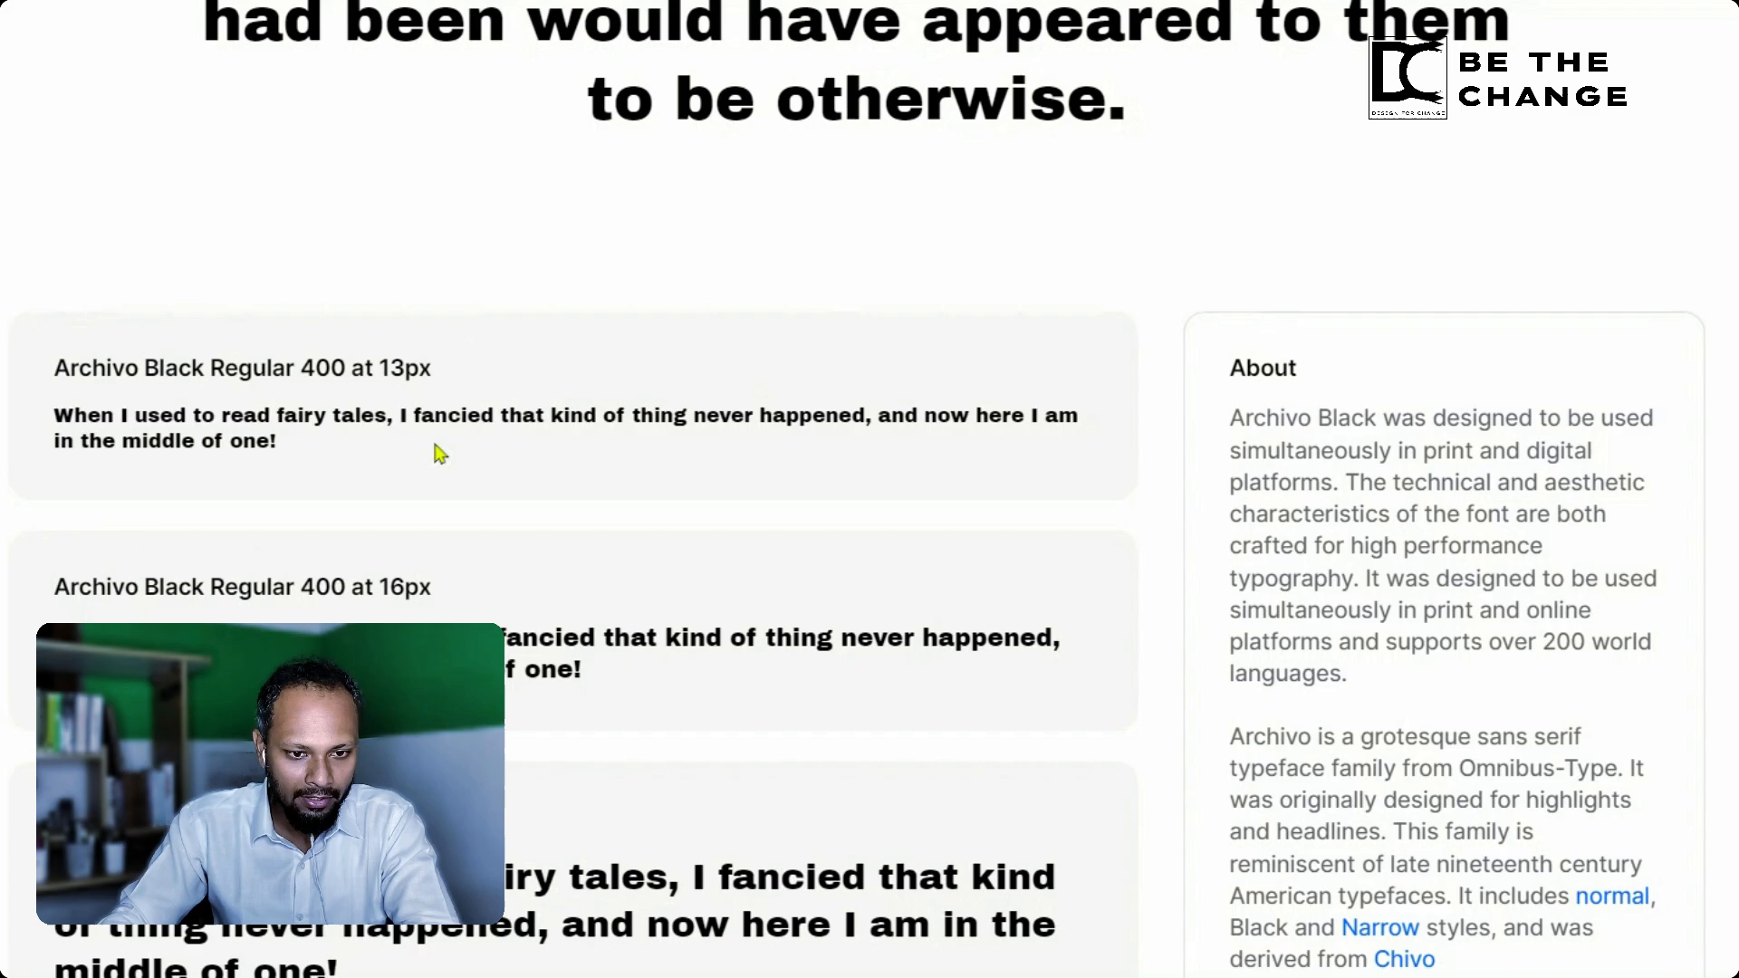
scroll(438, 454, "down", 2)
scroll(424, 396, "down", 3)
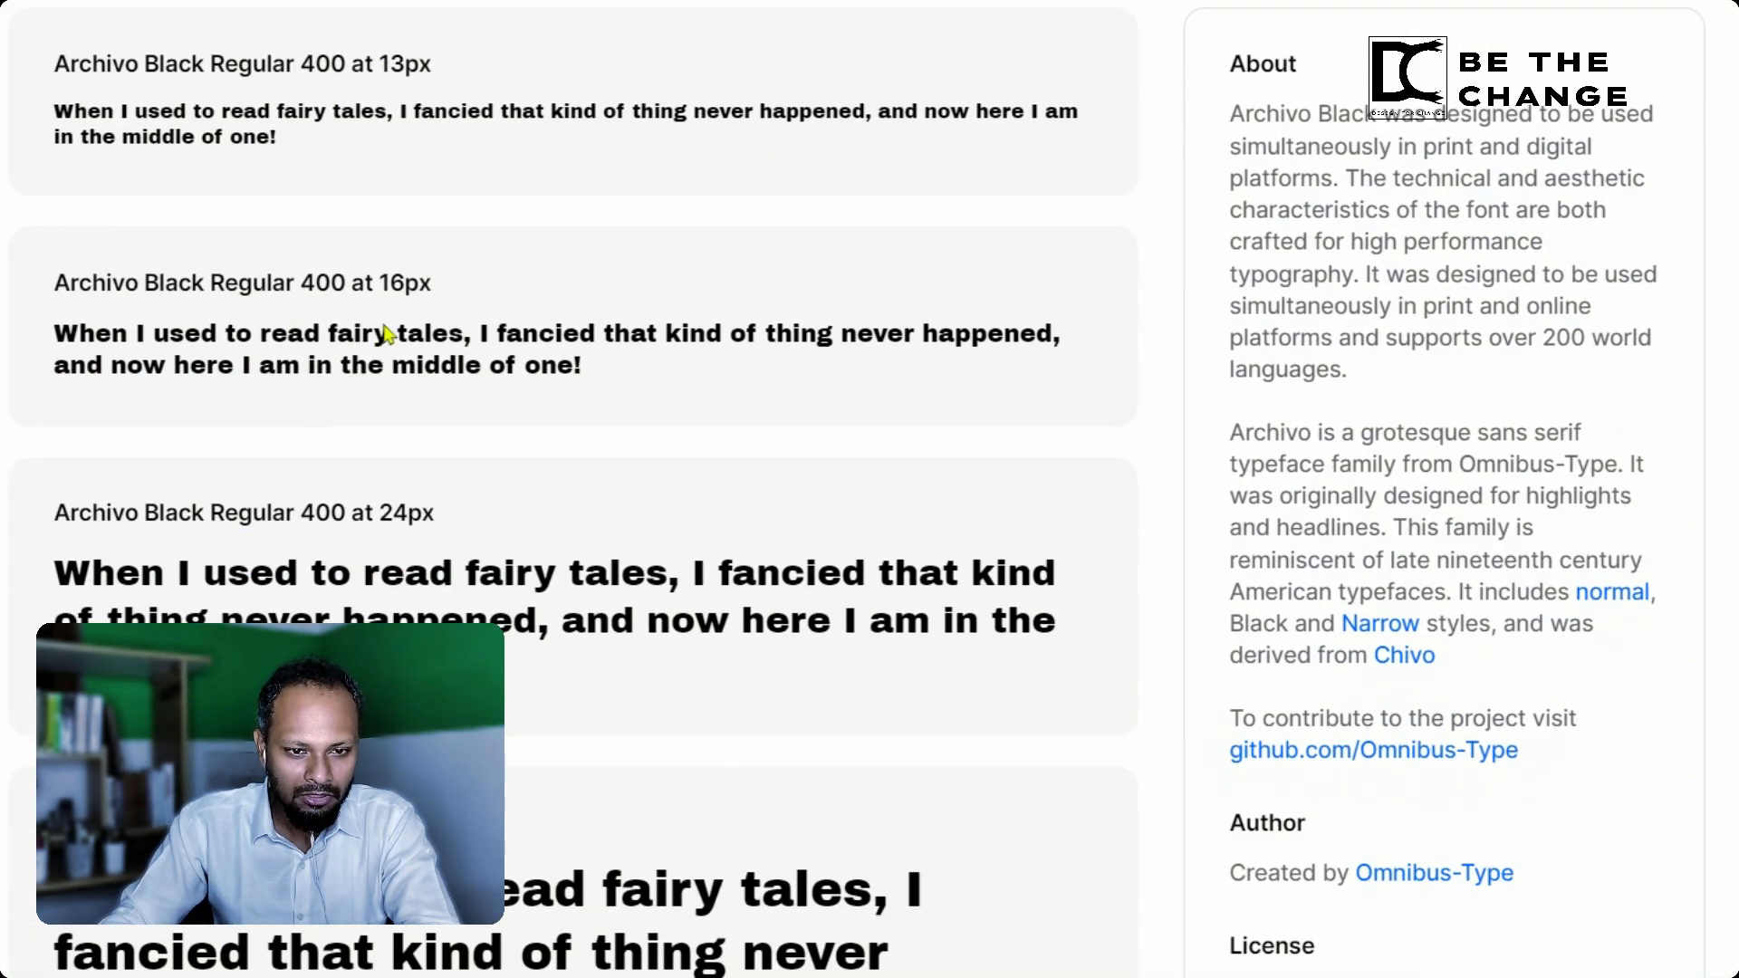
scroll(424, 395, "up", 3)
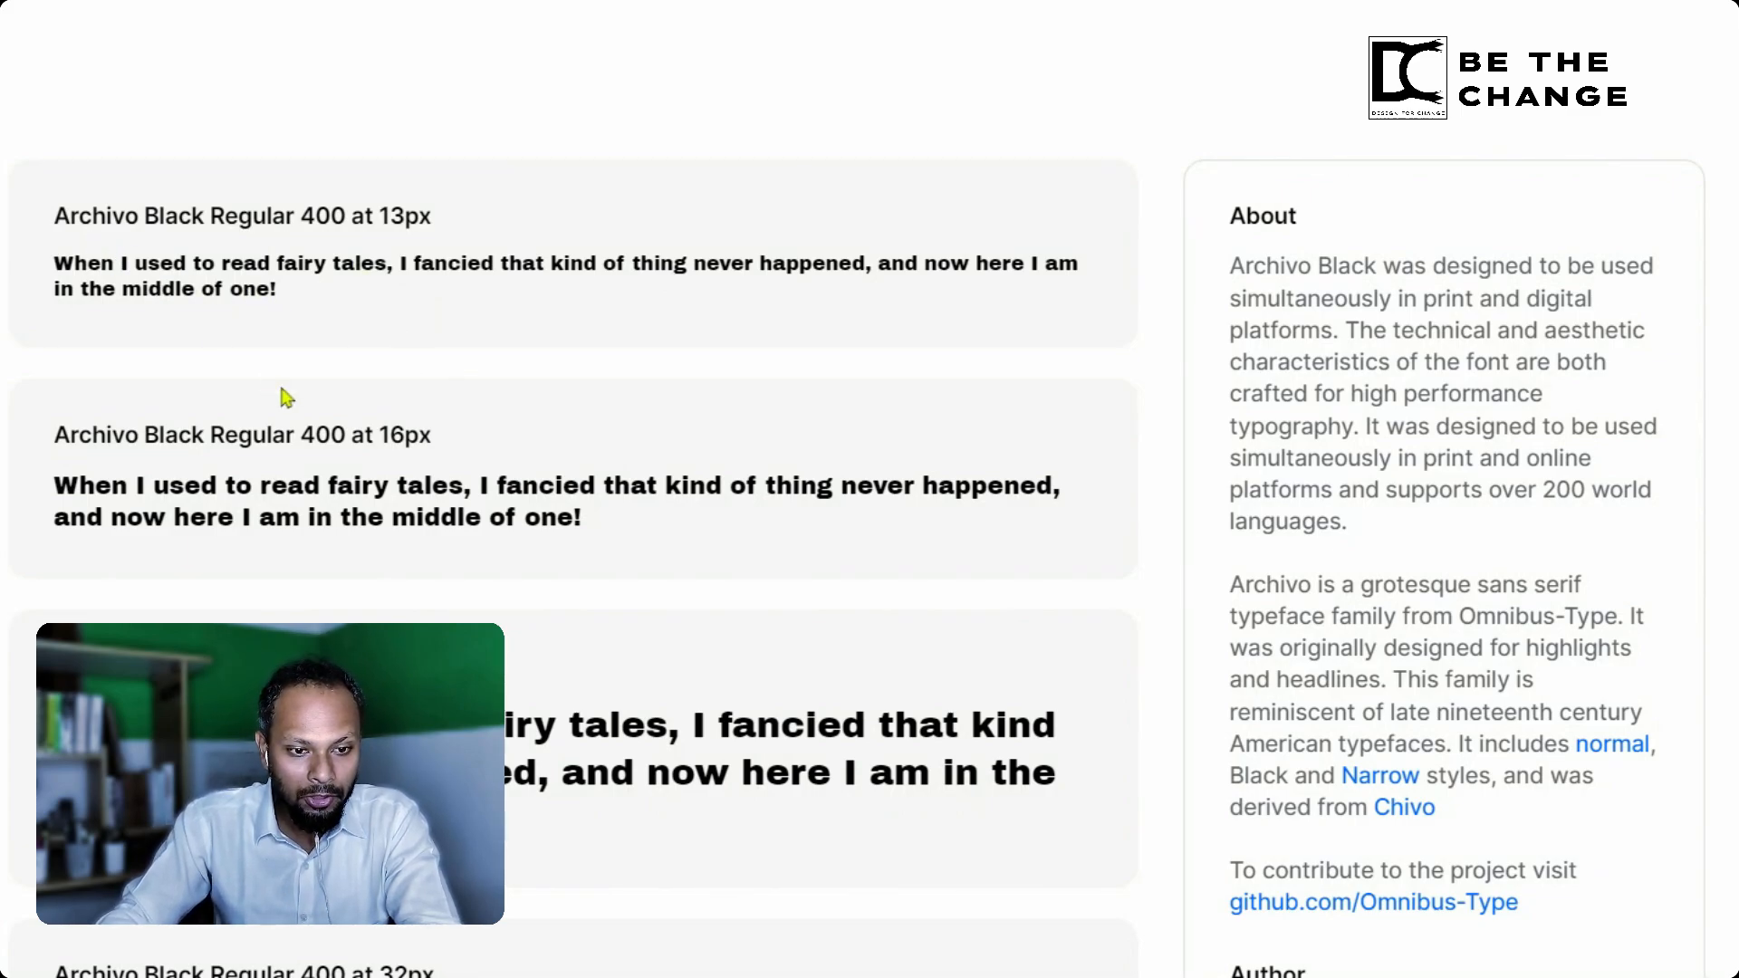
scroll(286, 399, "down", 6)
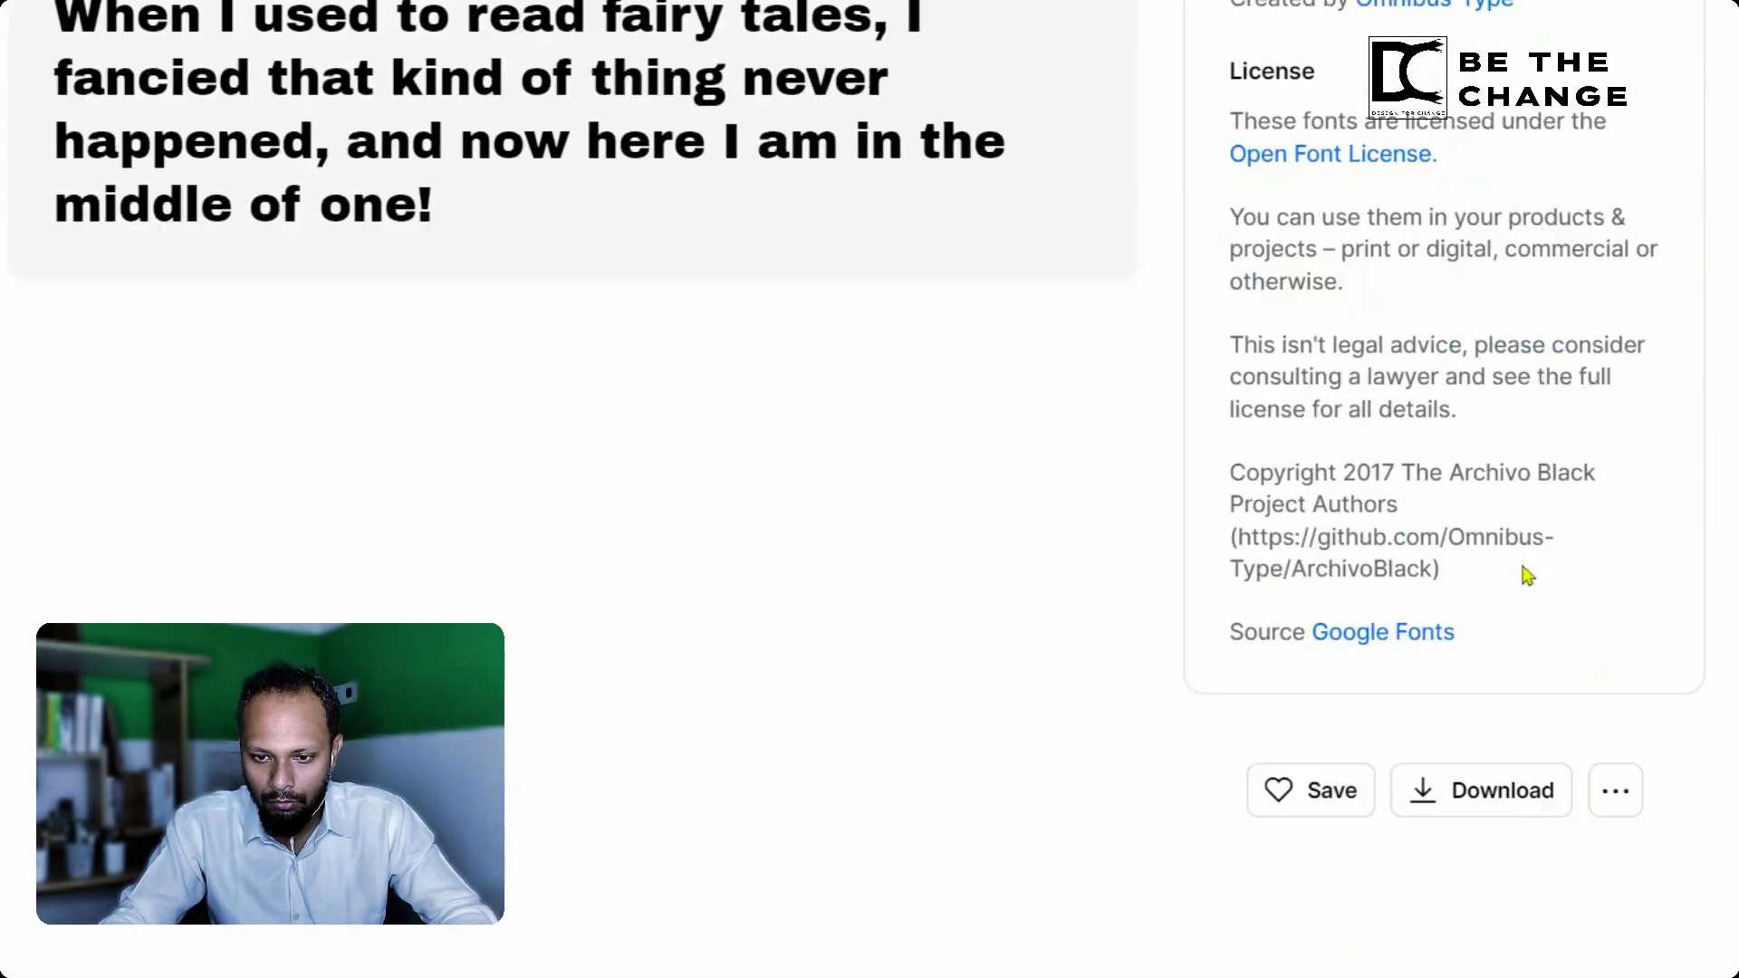
scroll(1504, 589, "down", 5)
scroll(1449, 544, "down", 2)
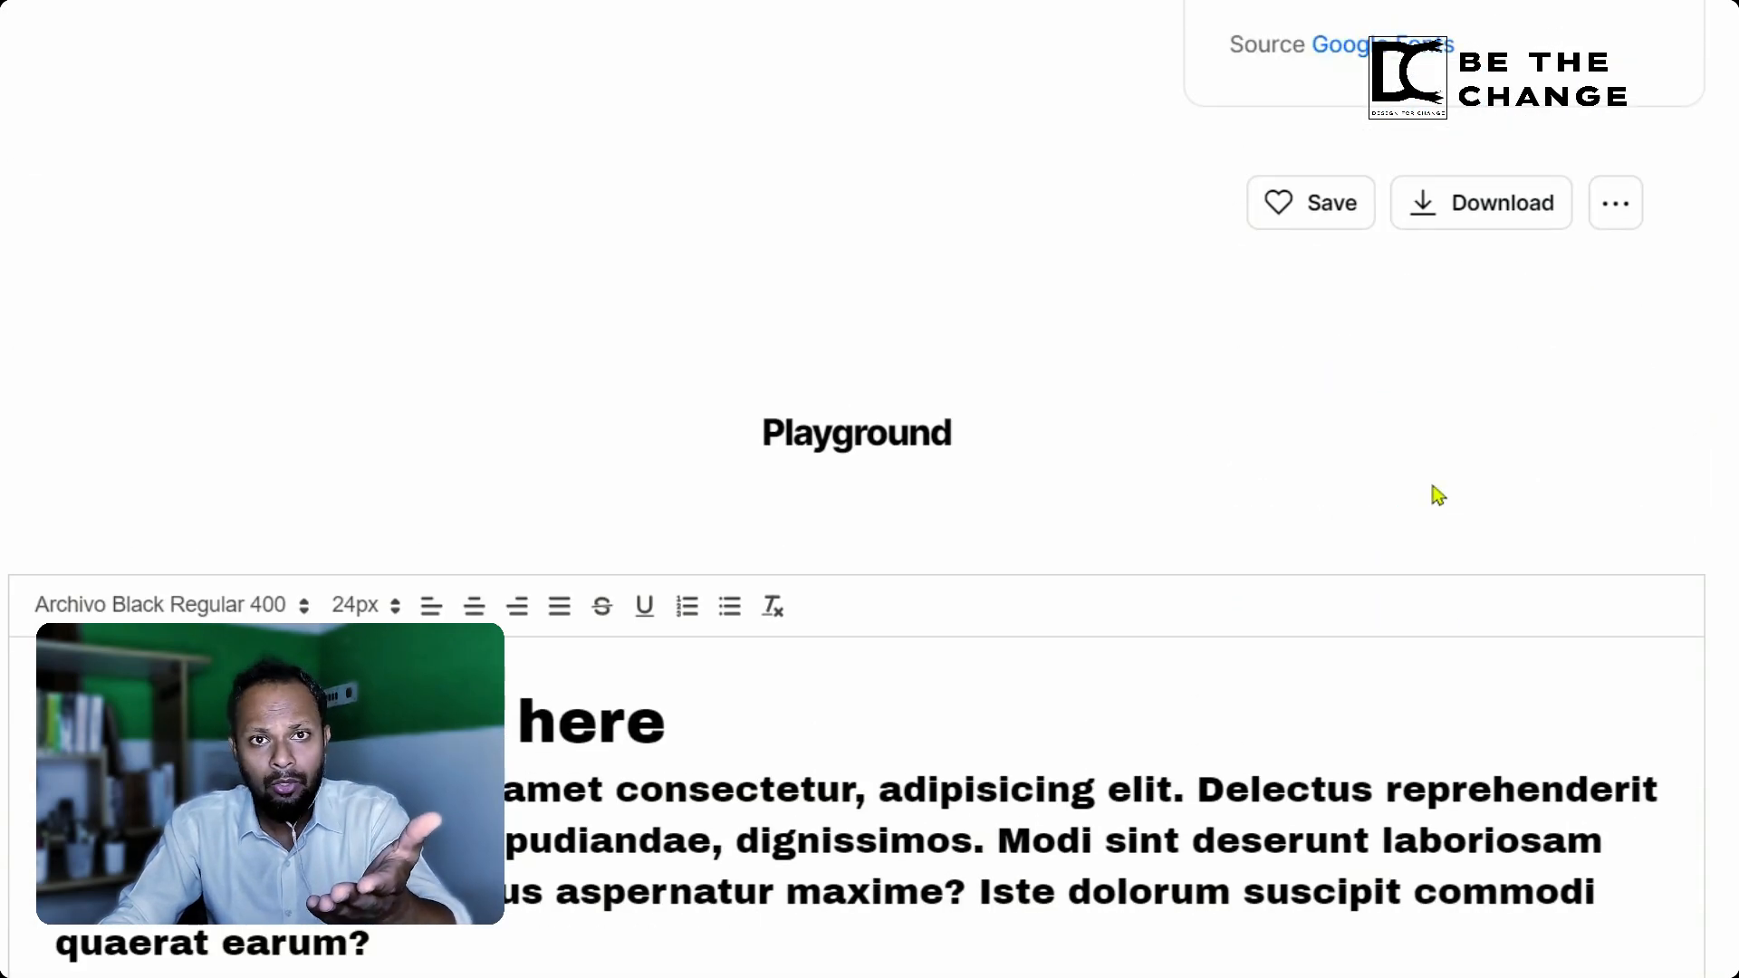
Step: Copy the URL of the Archivo Black font from its additional options
scroll(1413, 562, "up", 6)
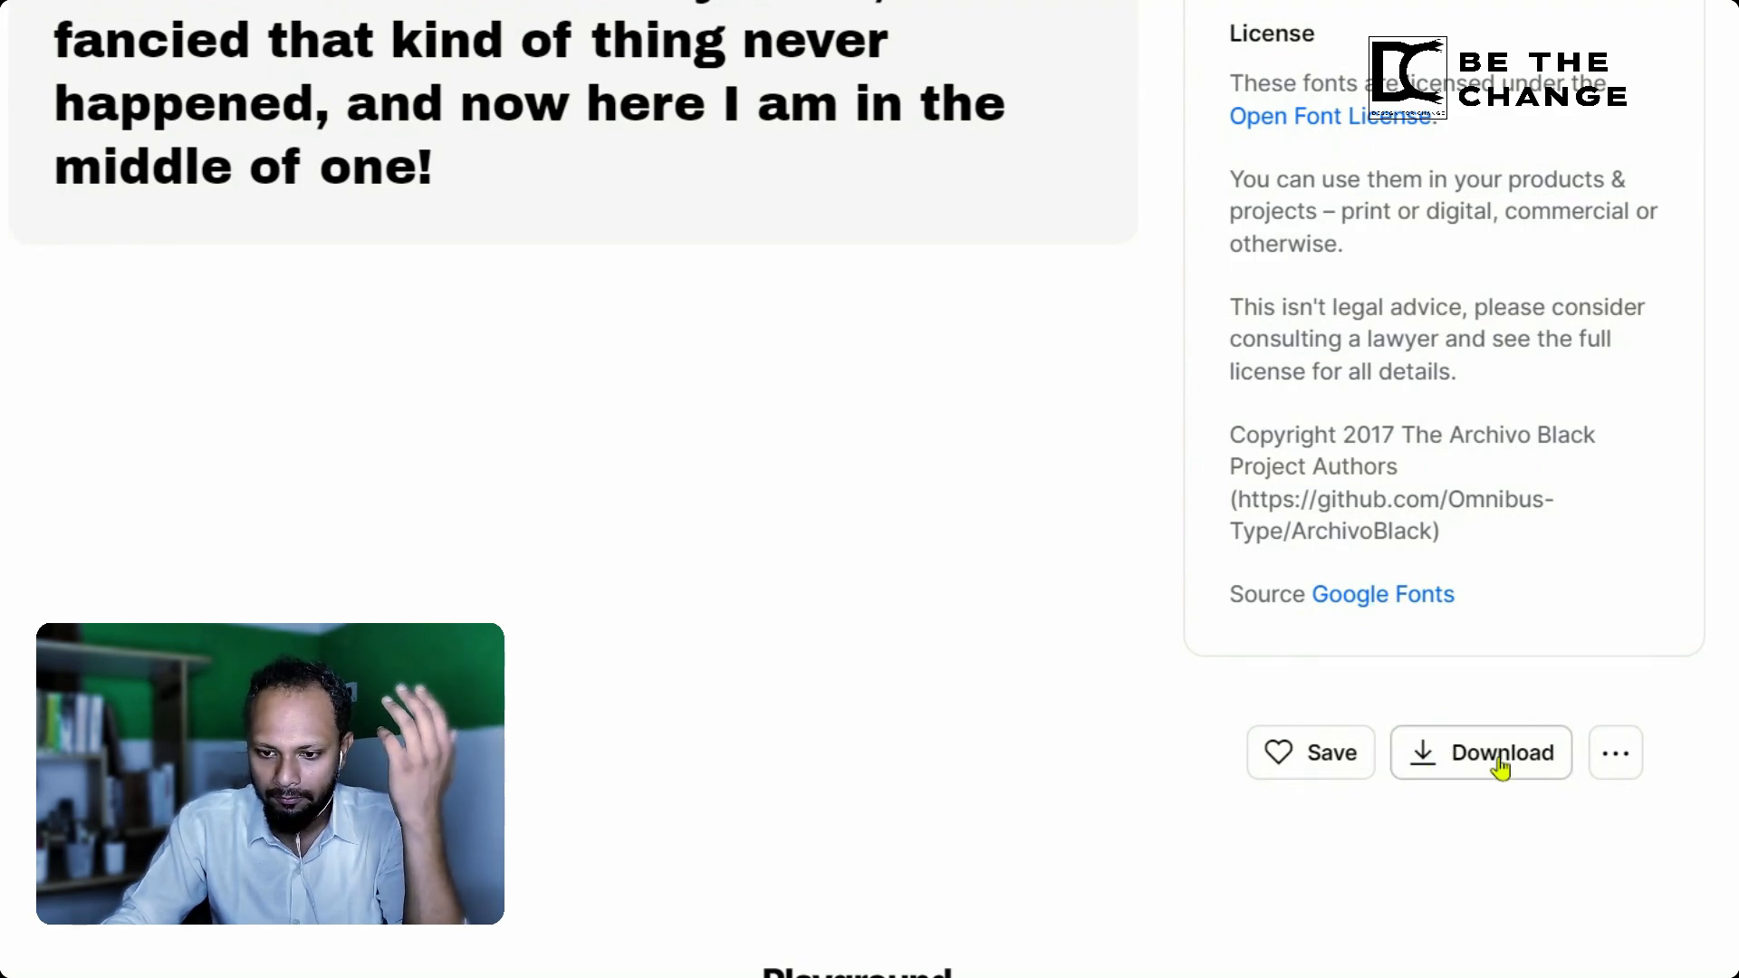
left_click(1608, 759)
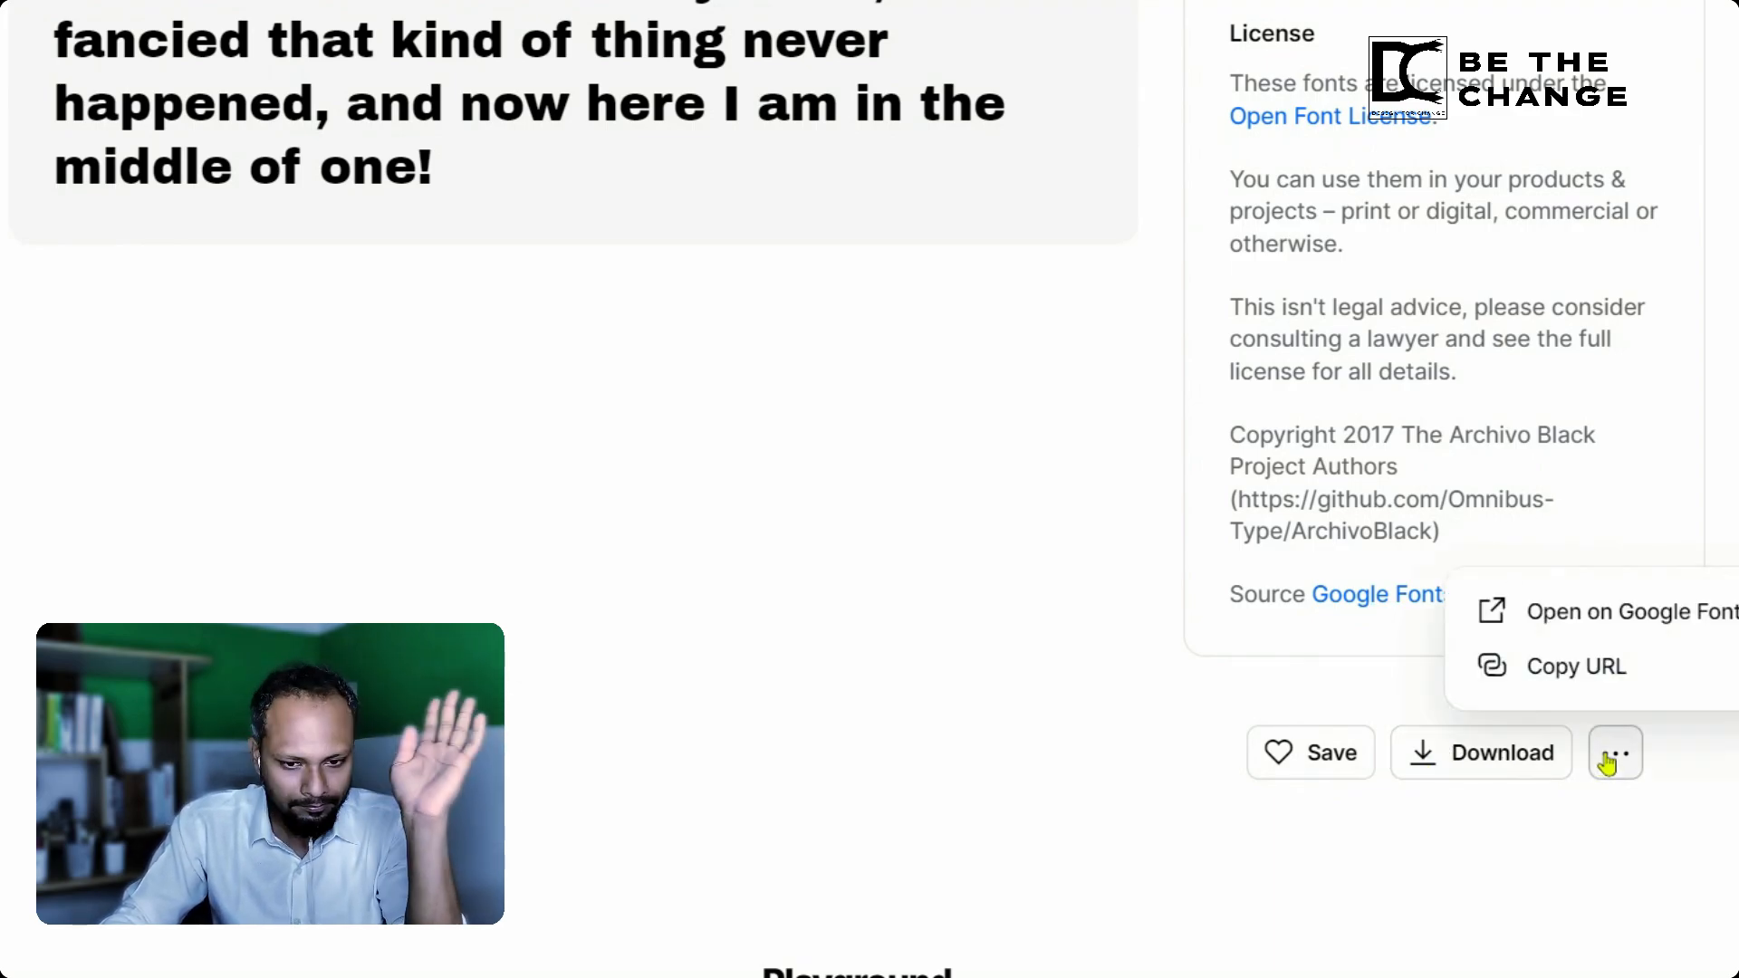
left_click(1603, 667)
Step: Replace all the sample text in the Archivo Black playground with "Heading" and a separate line reading "Subheading"
scroll(901, 691, "down", 10)
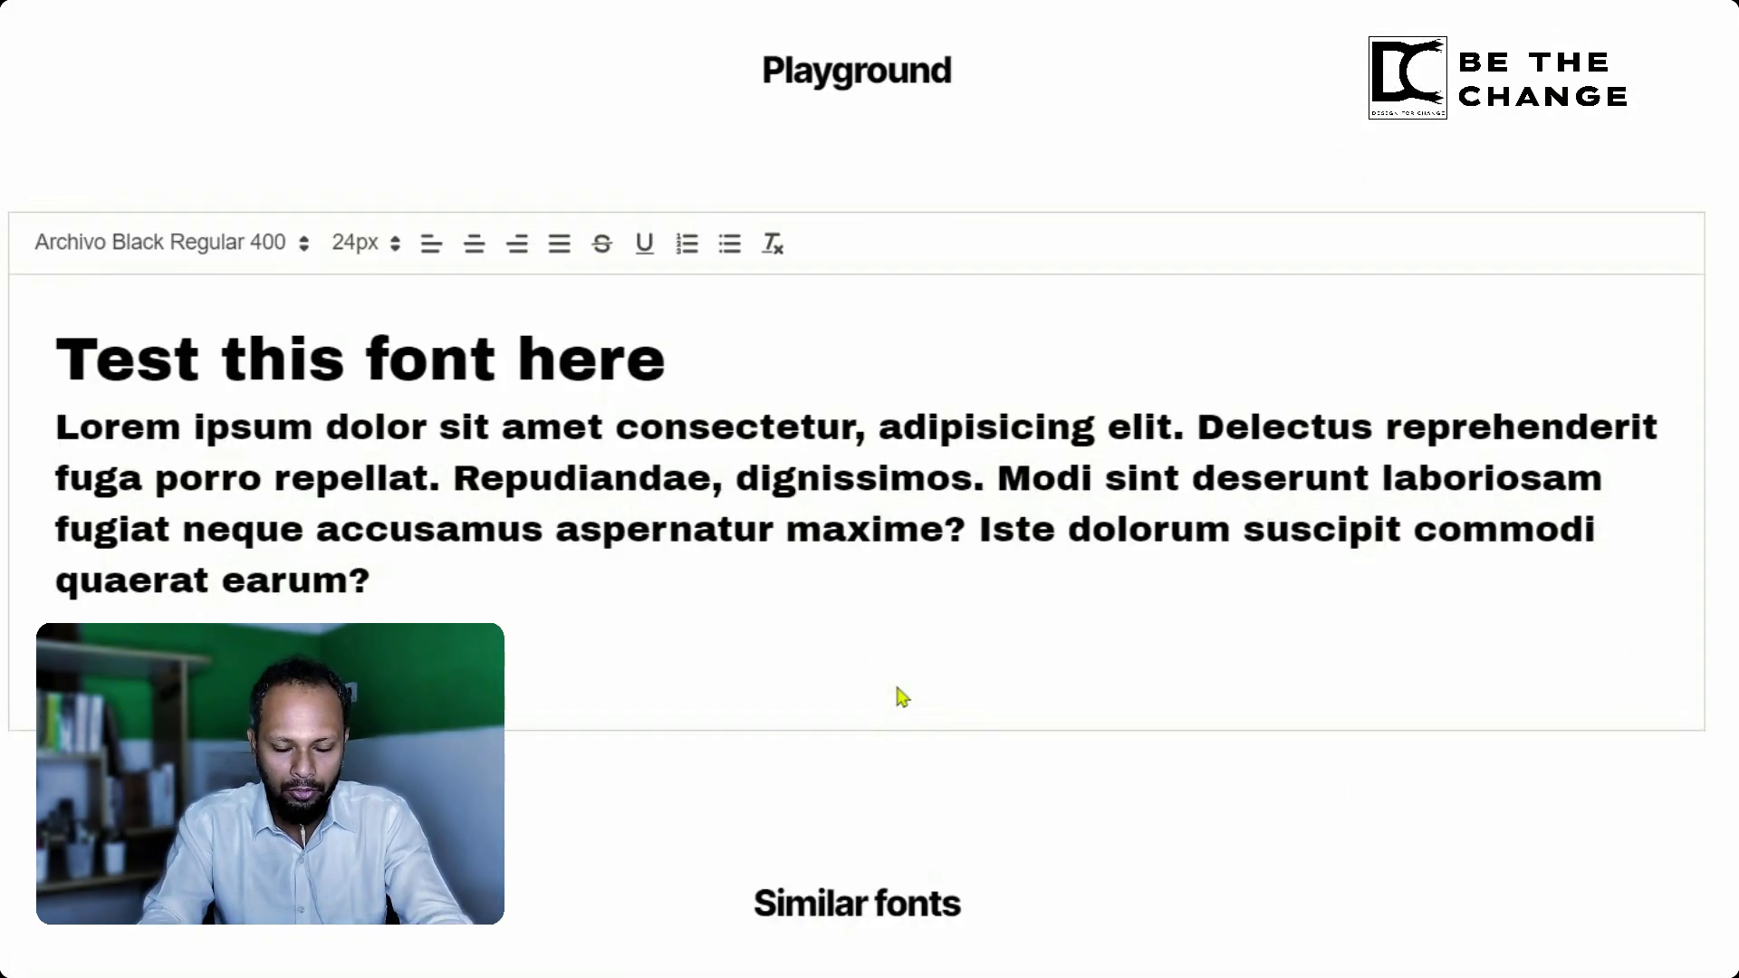
left_click(469, 362)
key("ctrl+a")
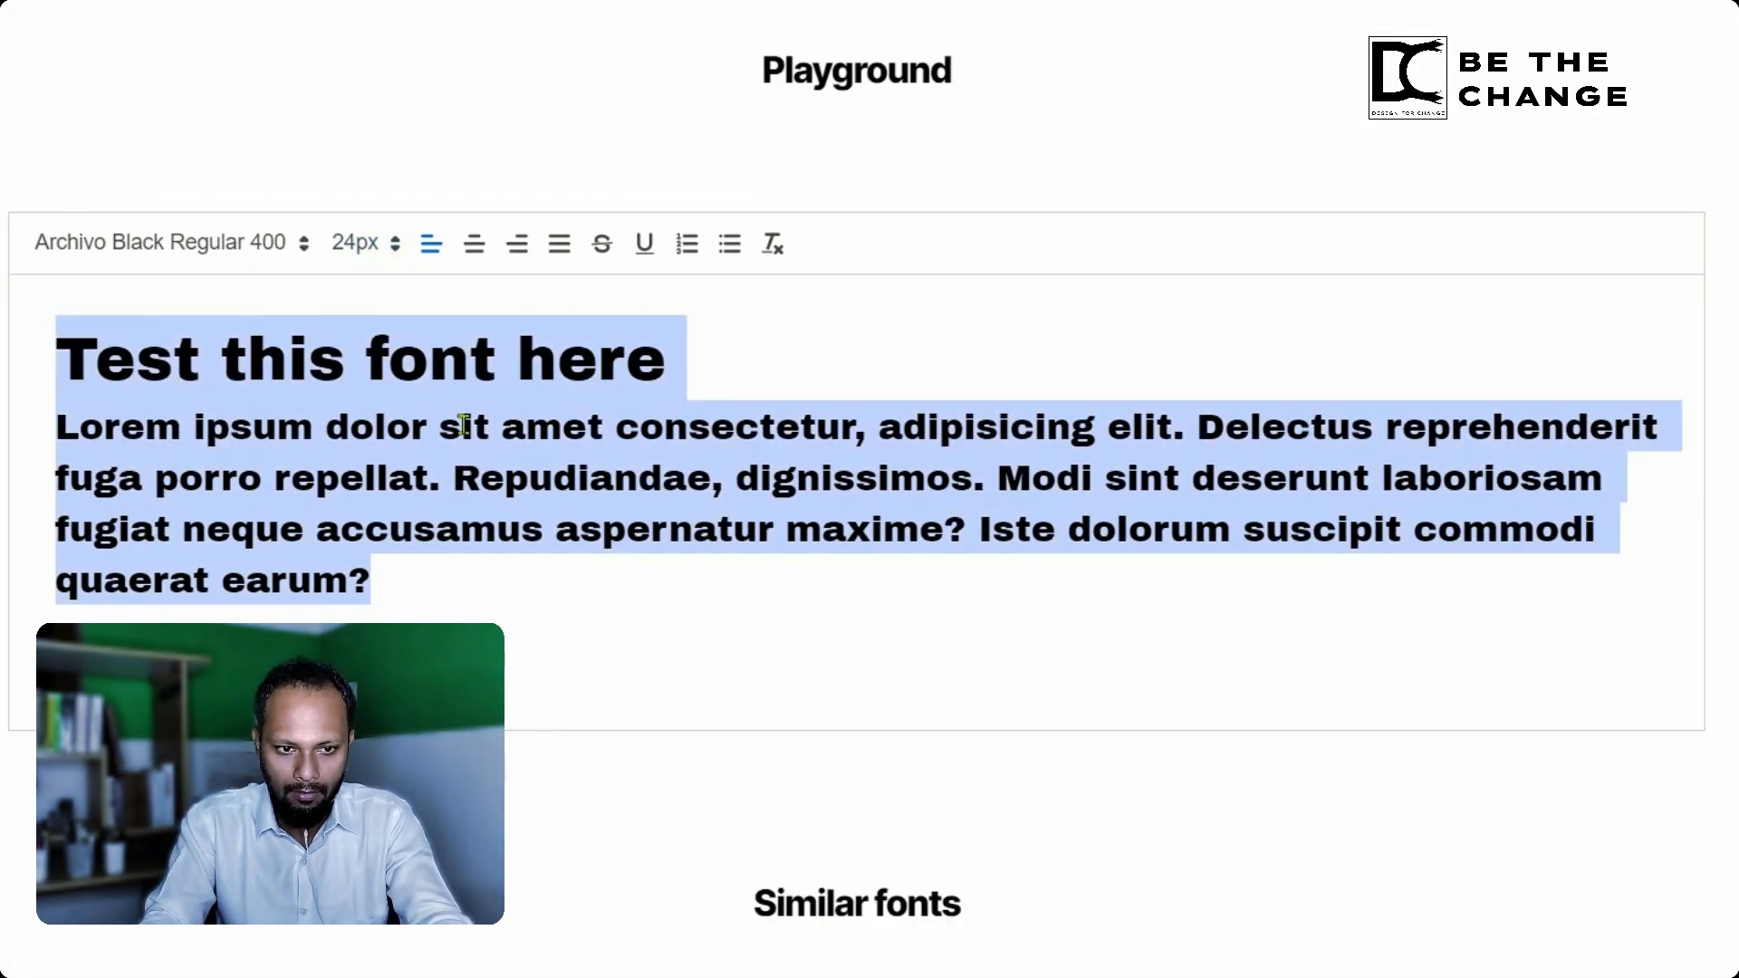
type("Heading")
key("Return")
type("Subhea")
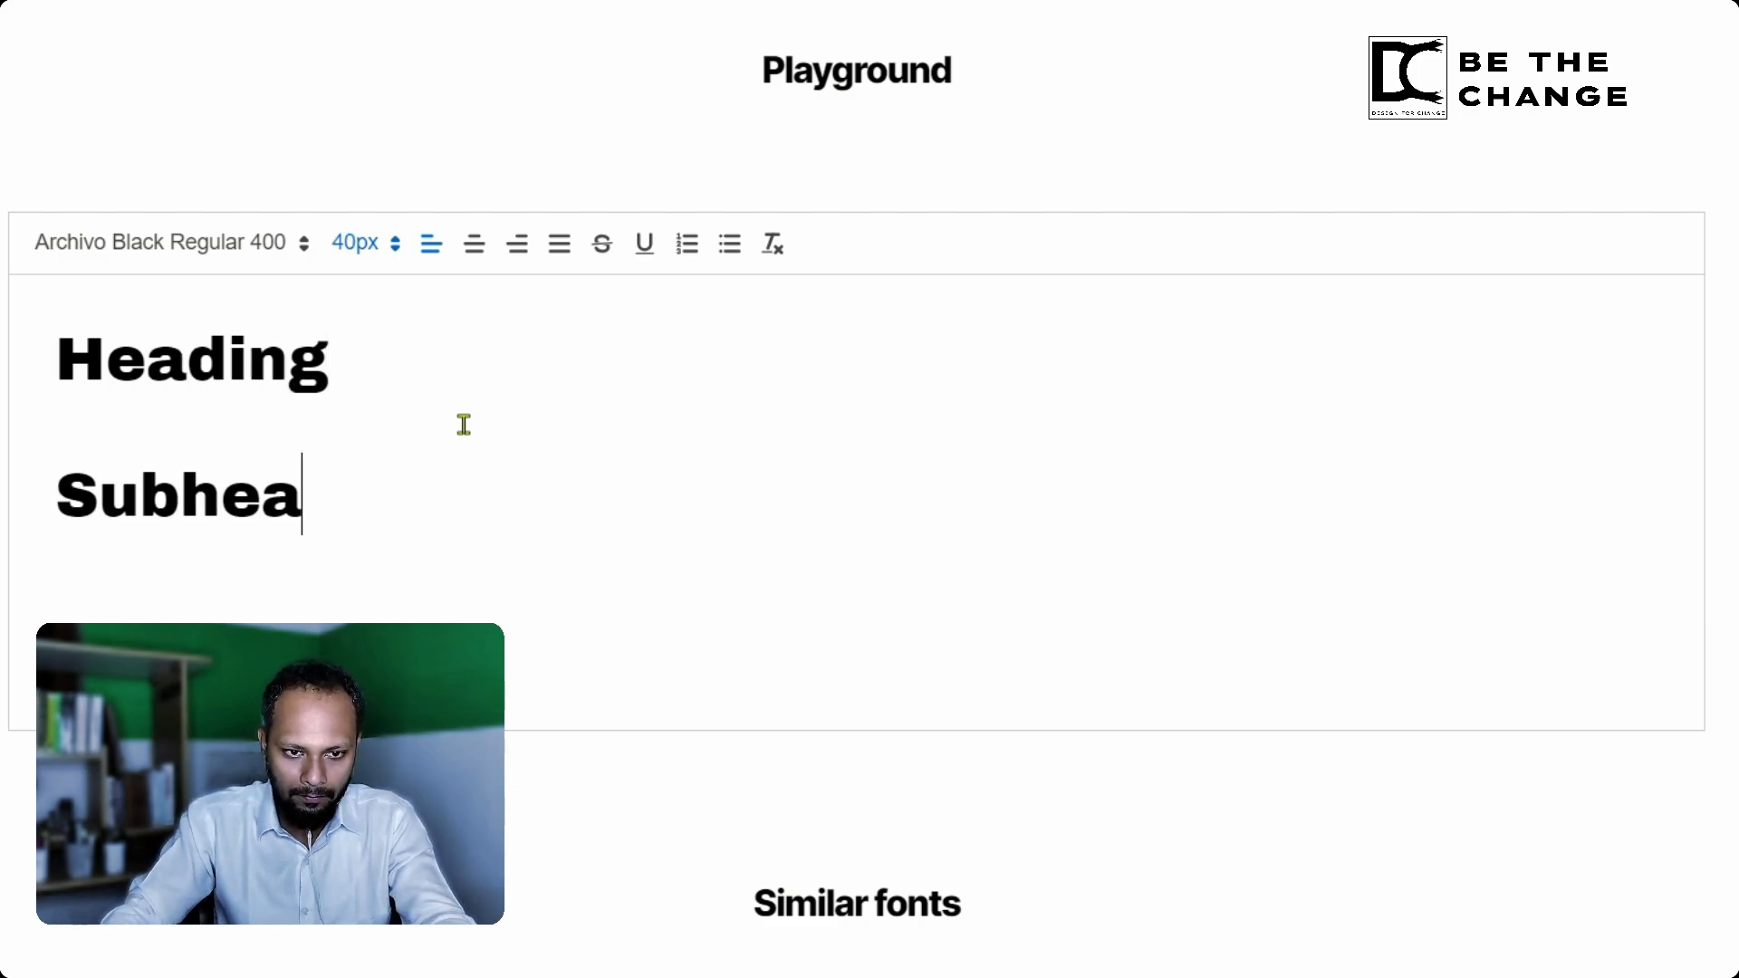
type("ding")
Step: Set the font size of the "Subheading" line in the playground to 18px
left_click(391, 247)
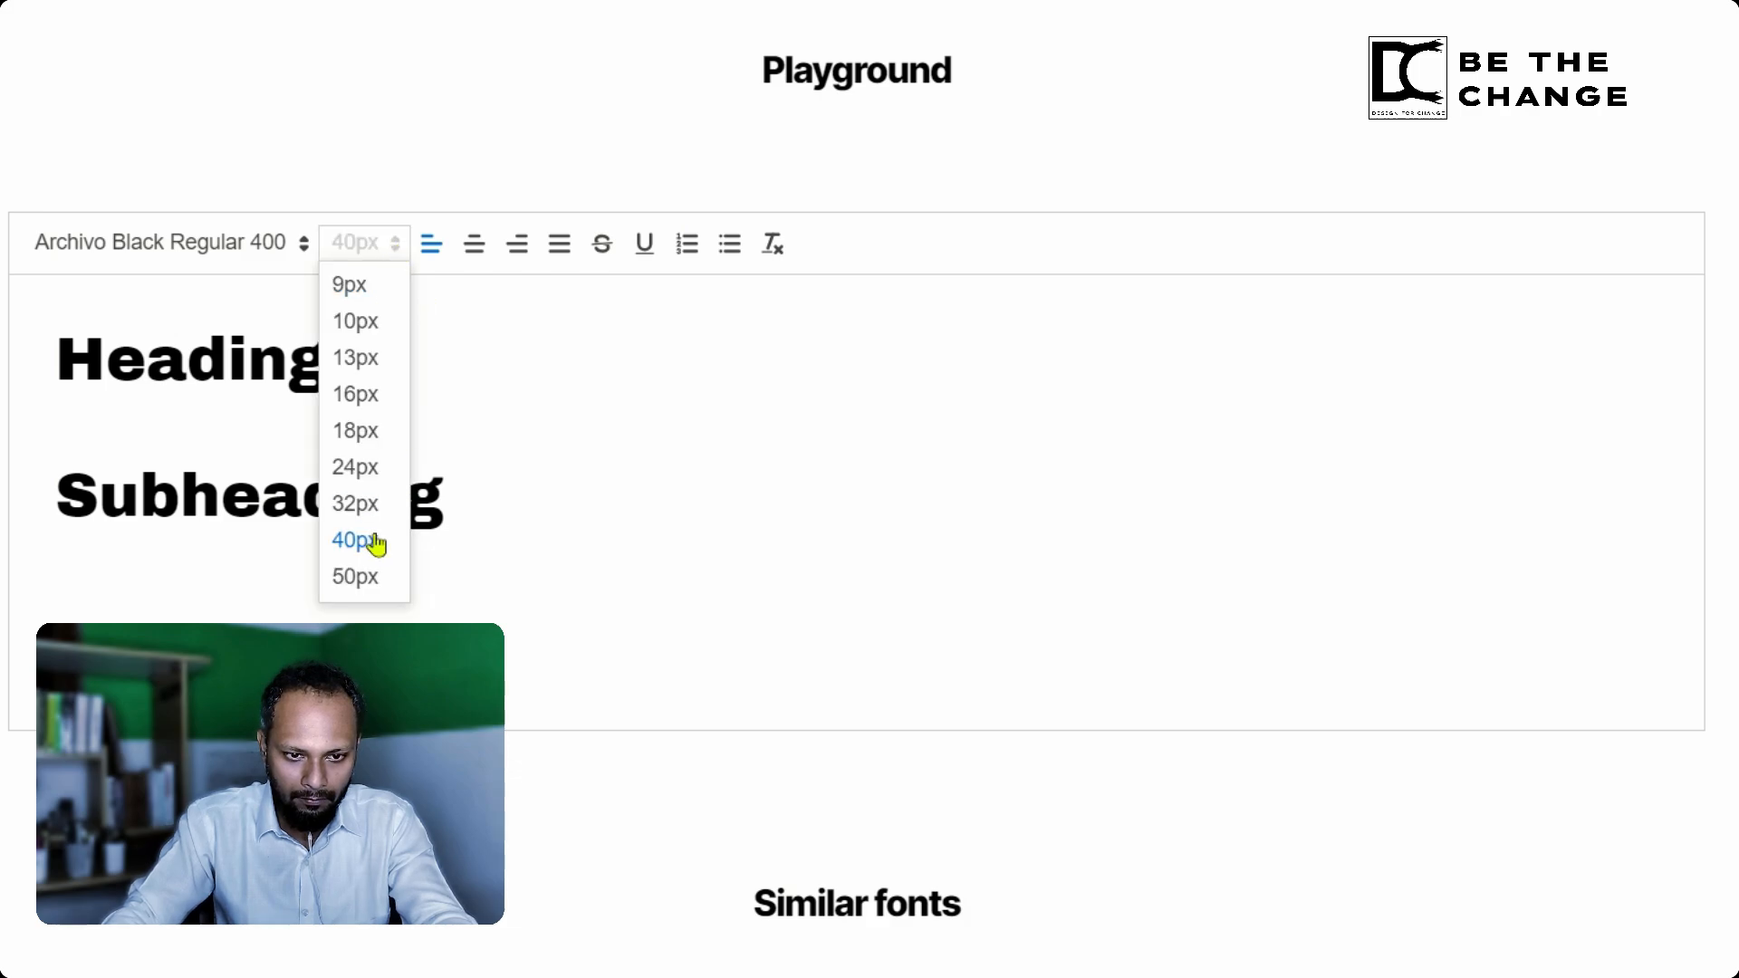
left_click(359, 442)
left_click_drag(513, 483, 53, 490)
left_click(381, 246)
left_click(351, 440)
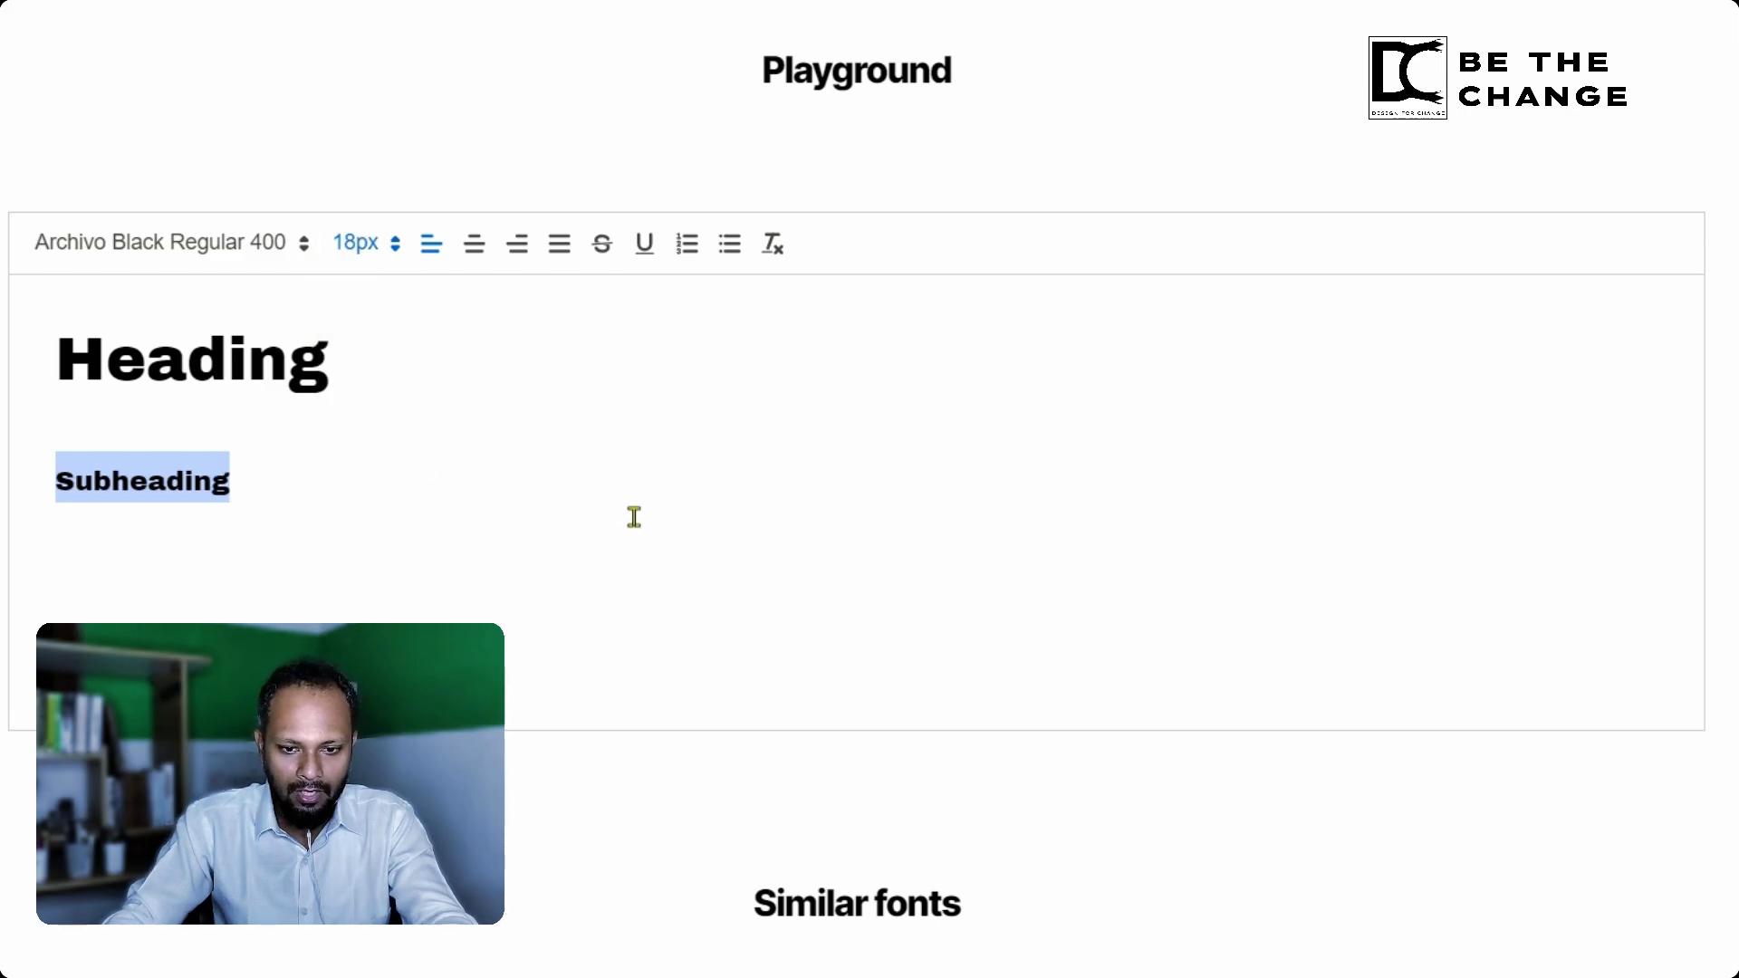
left_click(643, 589)
Step: Look through the similar fonts suggested for Archivo Black
scroll(942, 634, "down", 6)
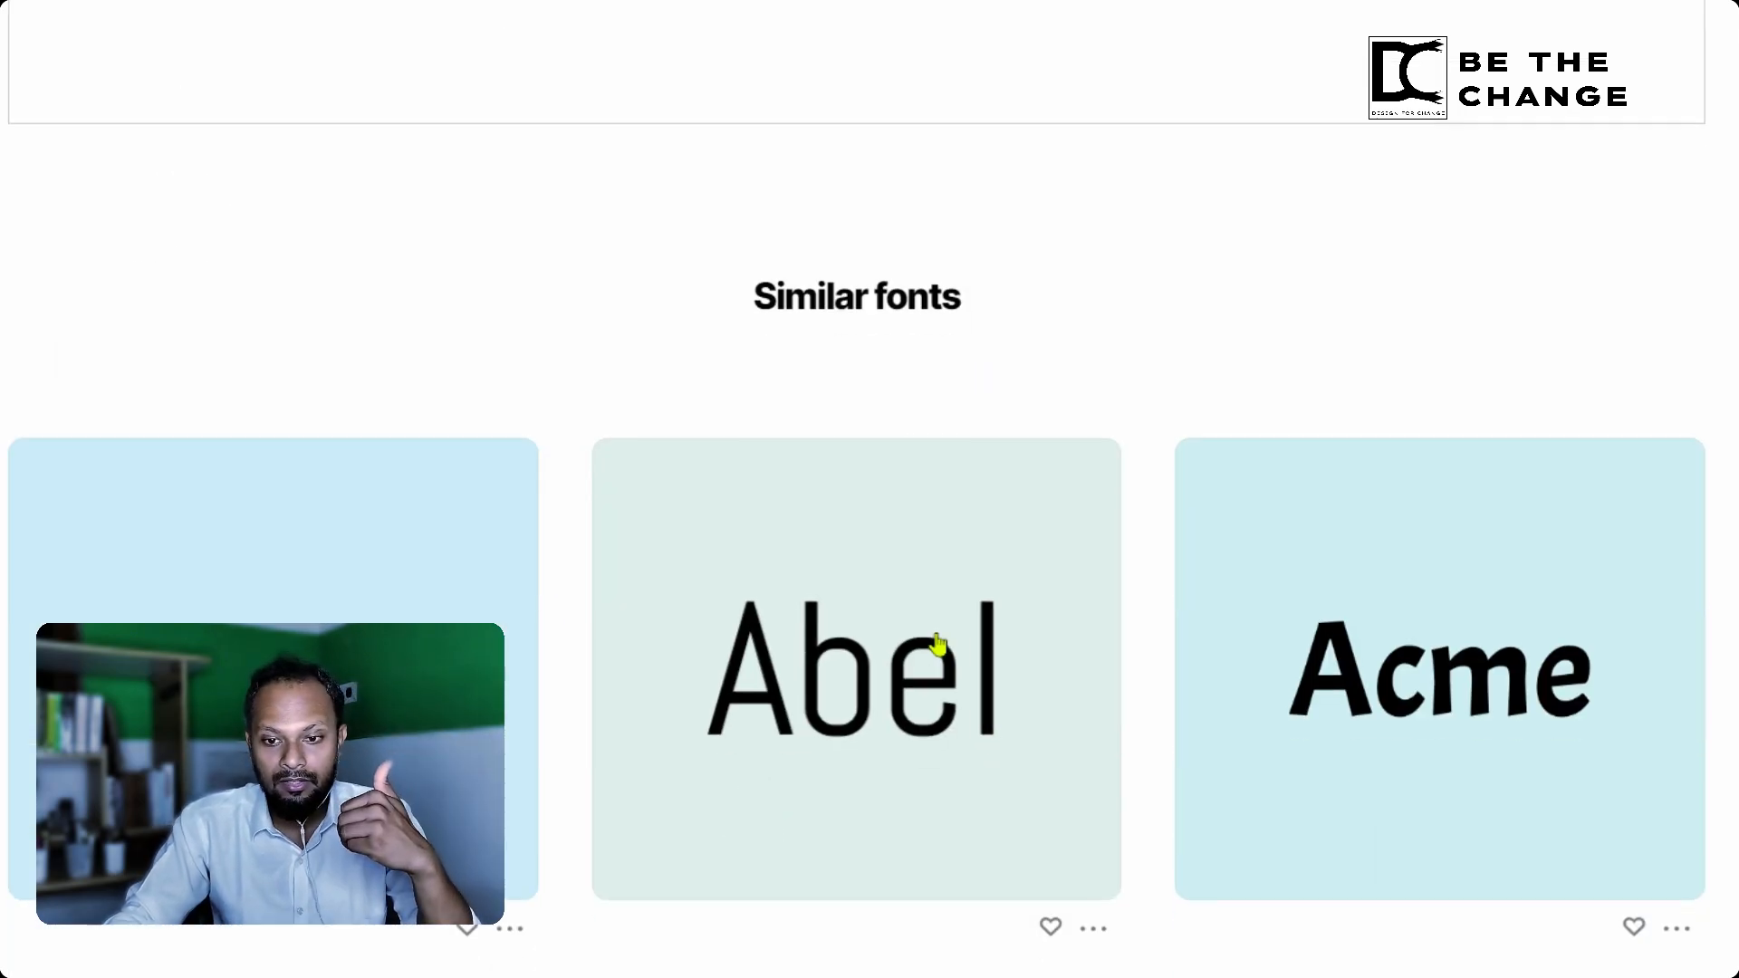
scroll(937, 643, "down", 15)
scroll(933, 669, "up", 5)
scroll(933, 668, "down", 8)
Step: Return to the full Fonts catalogue and filter it to the Handwriting category
scroll(933, 669, "up", 20)
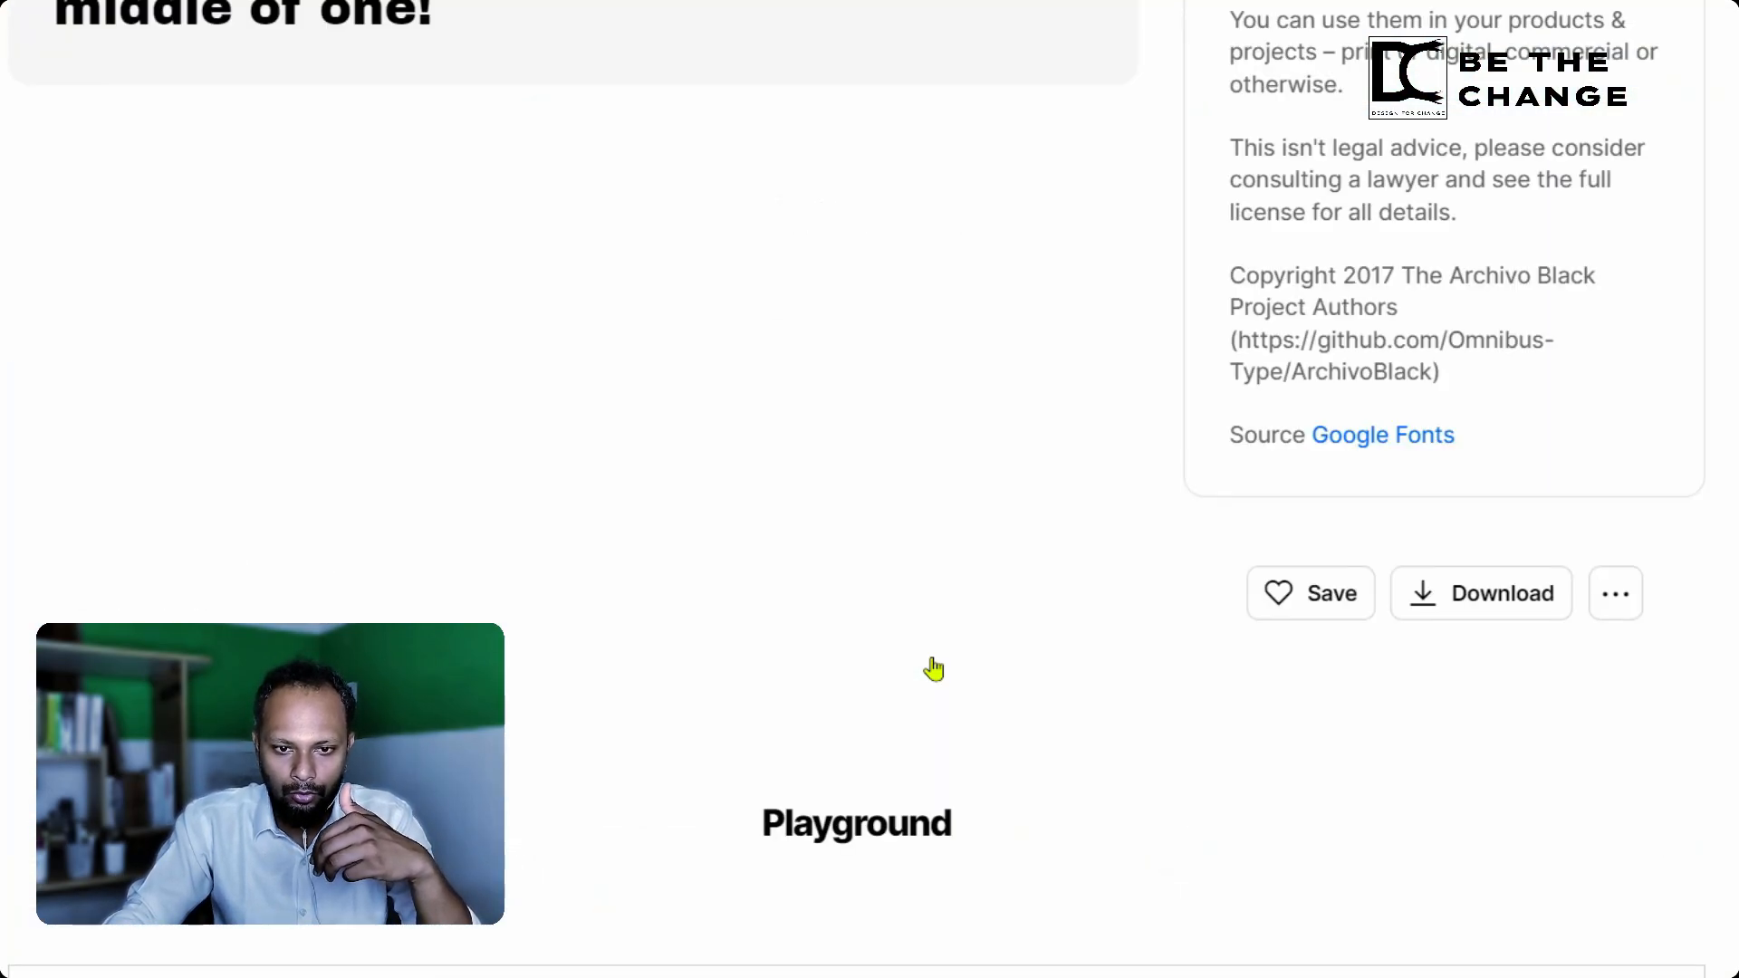
scroll(933, 668, "up", 15)
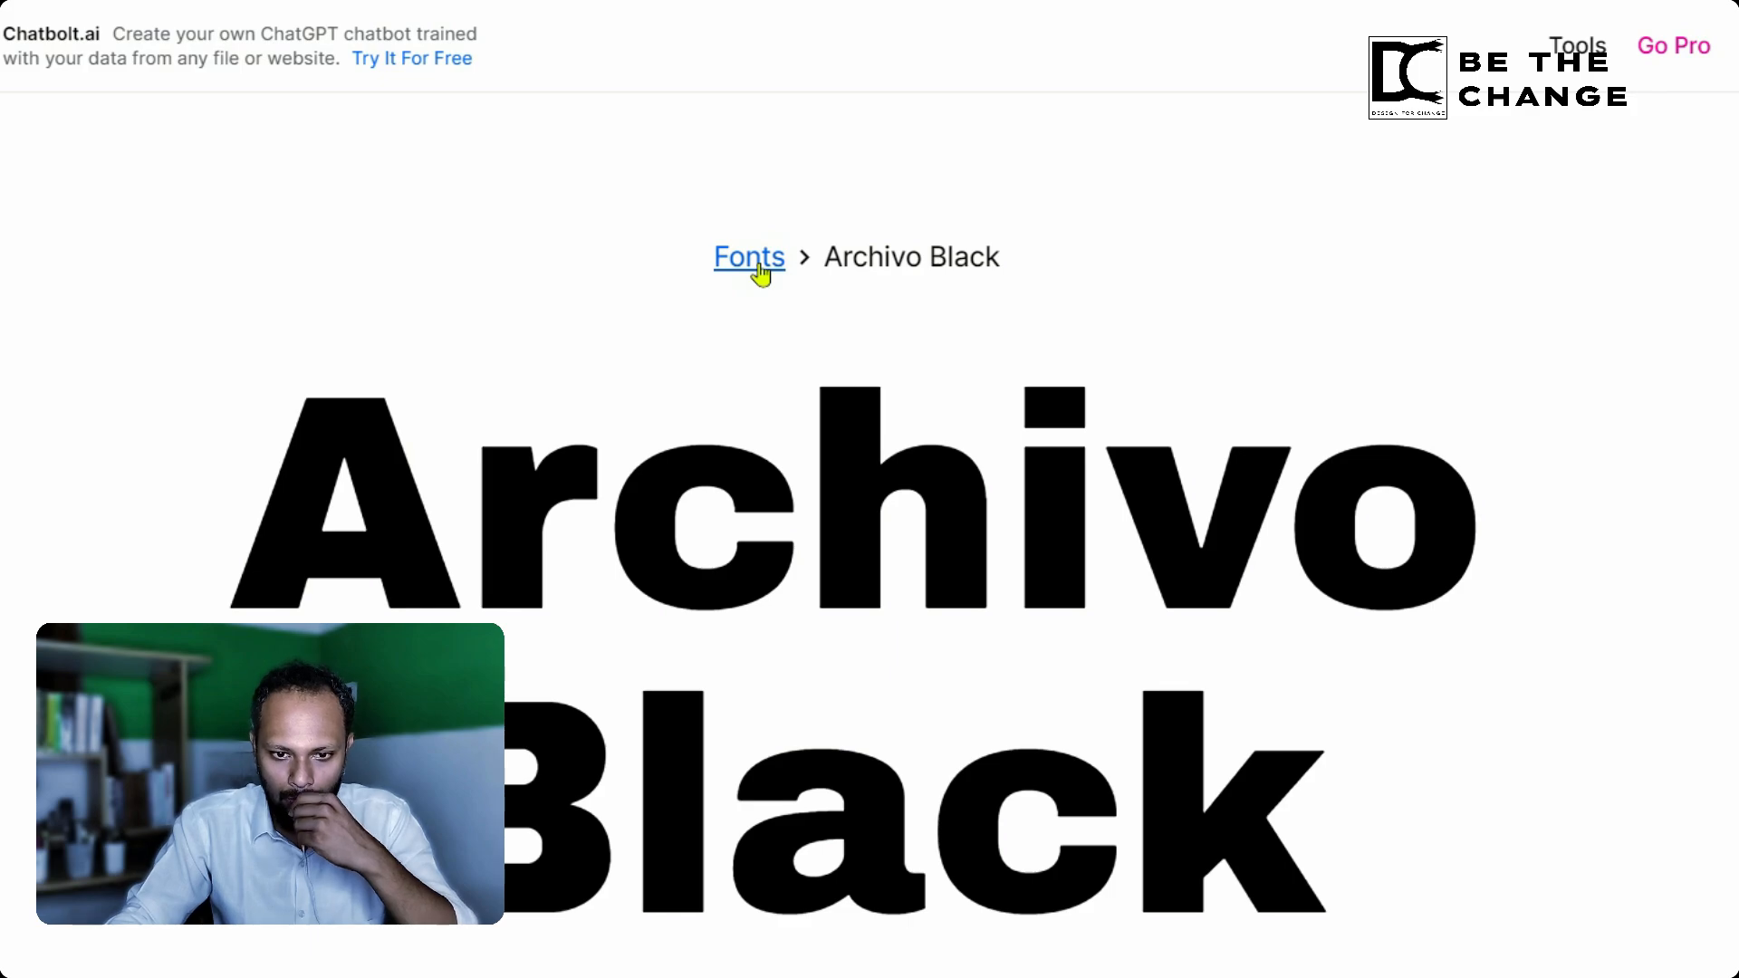
left_click(755, 261)
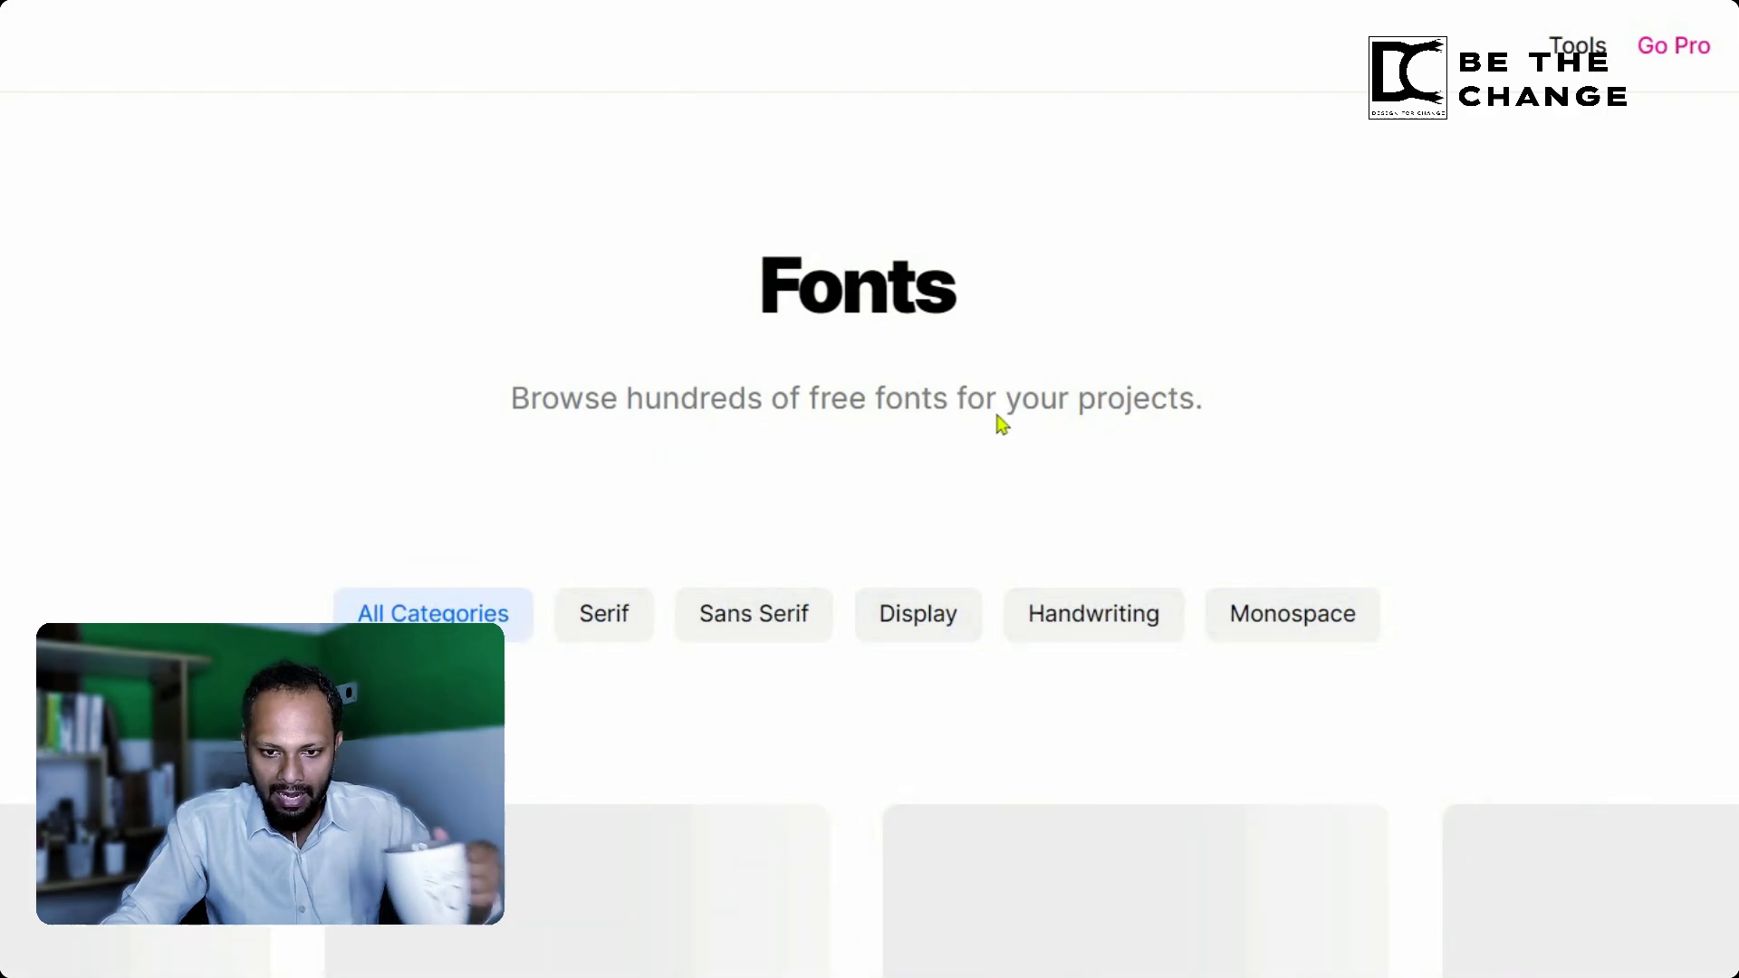
left_click(1100, 616)
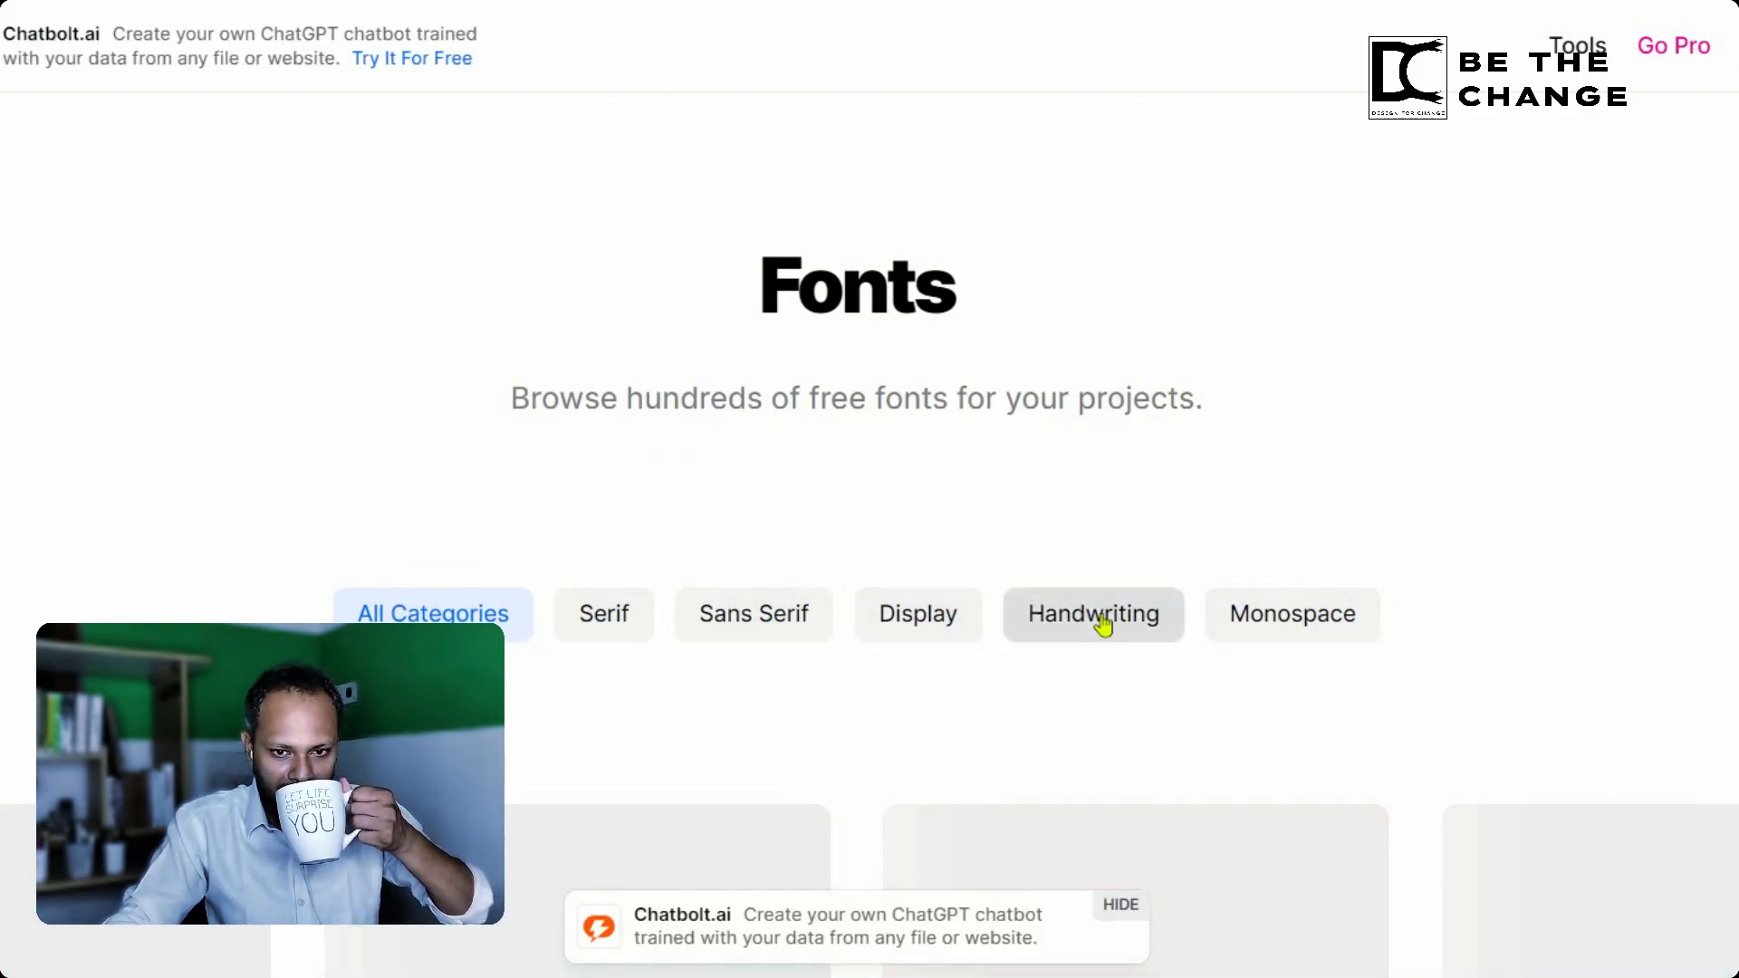
scroll(1104, 625, "down", 5)
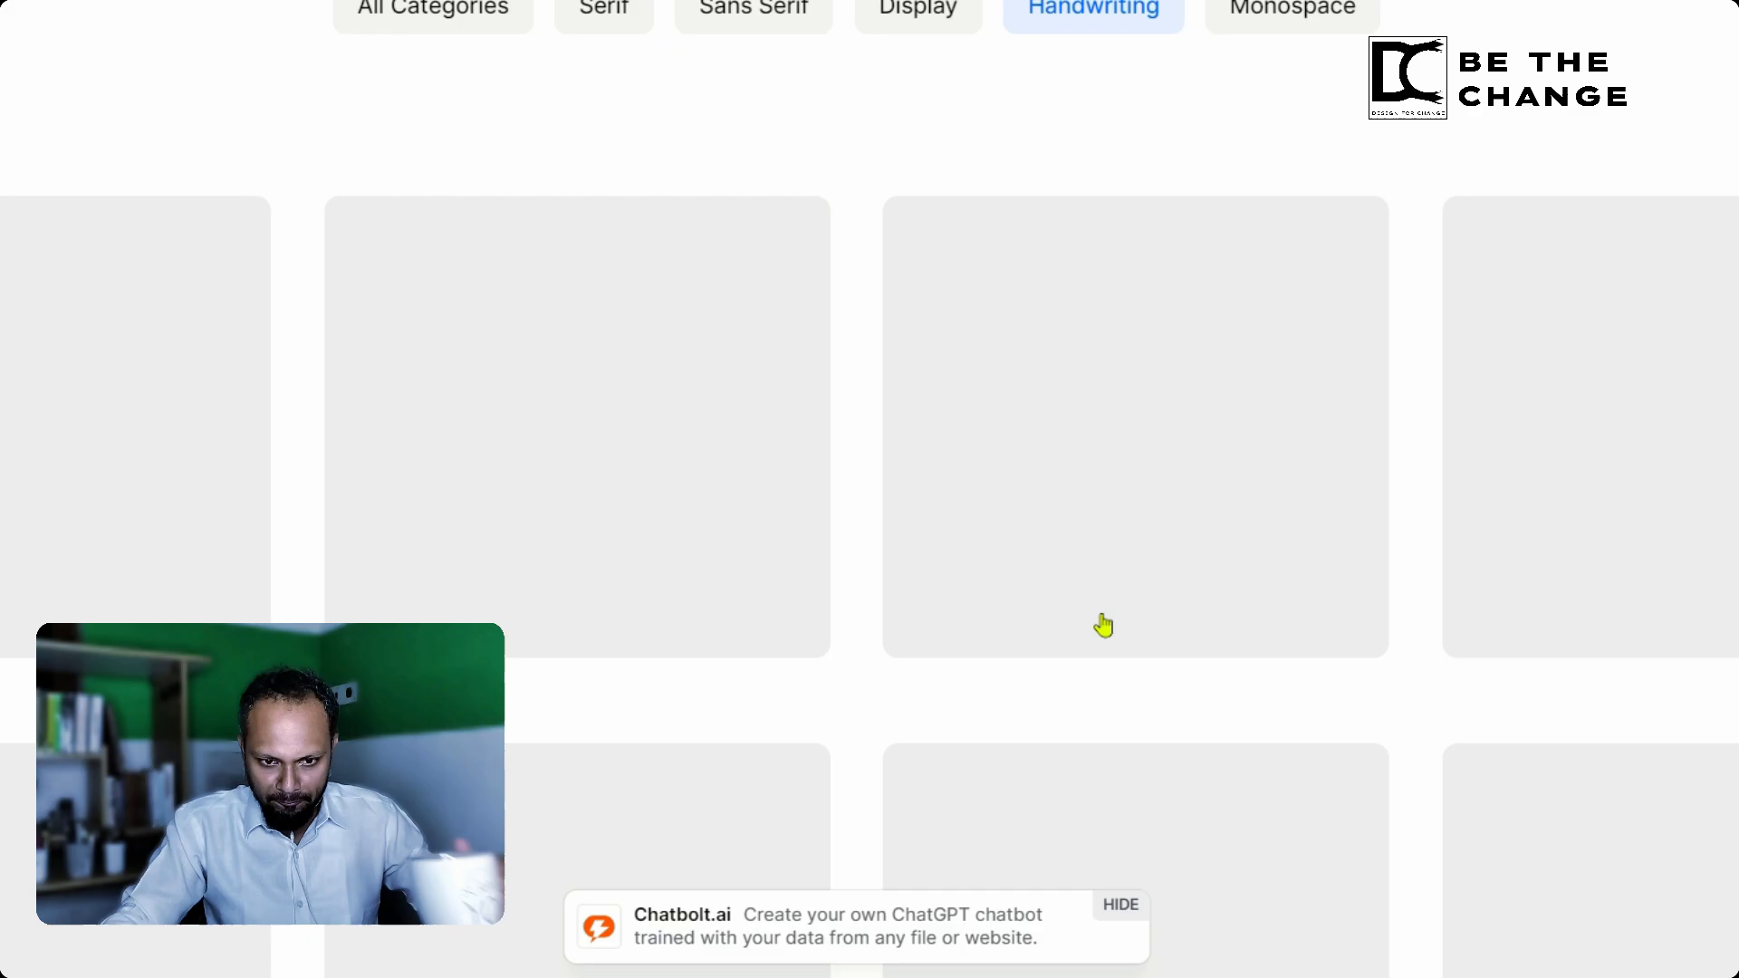
scroll(1106, 613, "down", 3)
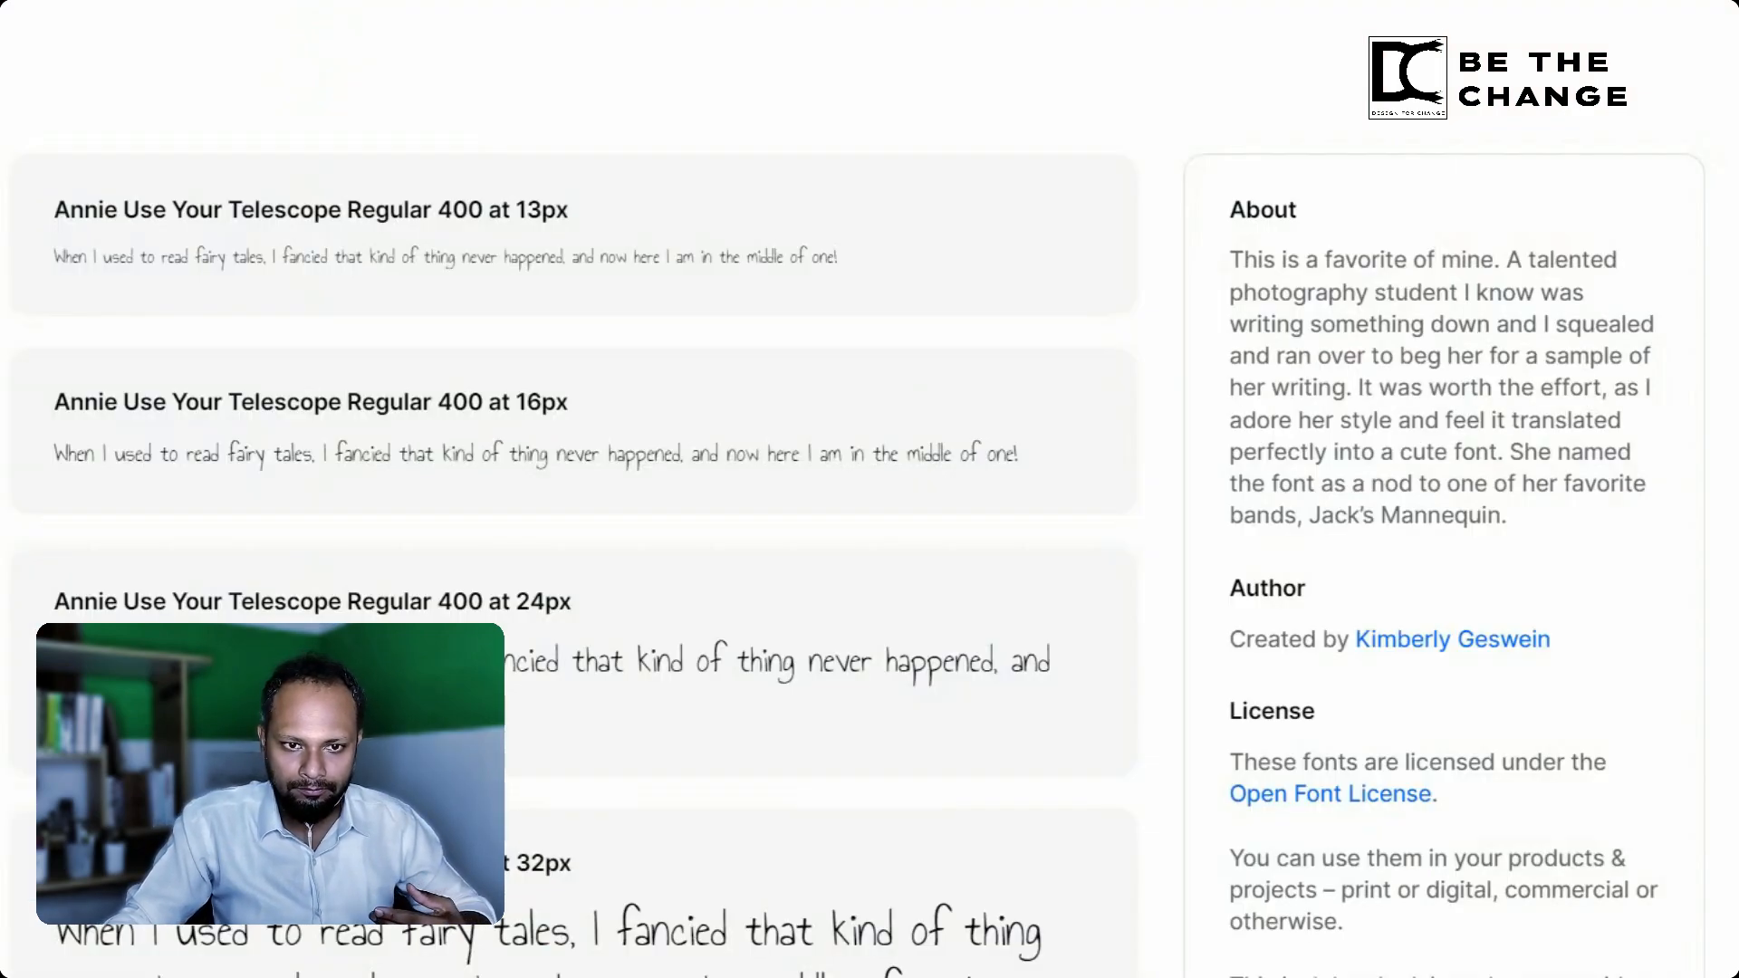
Step: Examine the Annie Use Your Telescope font page, including its large title, size samples, description and license details
scroll(687, 469, "up", 15)
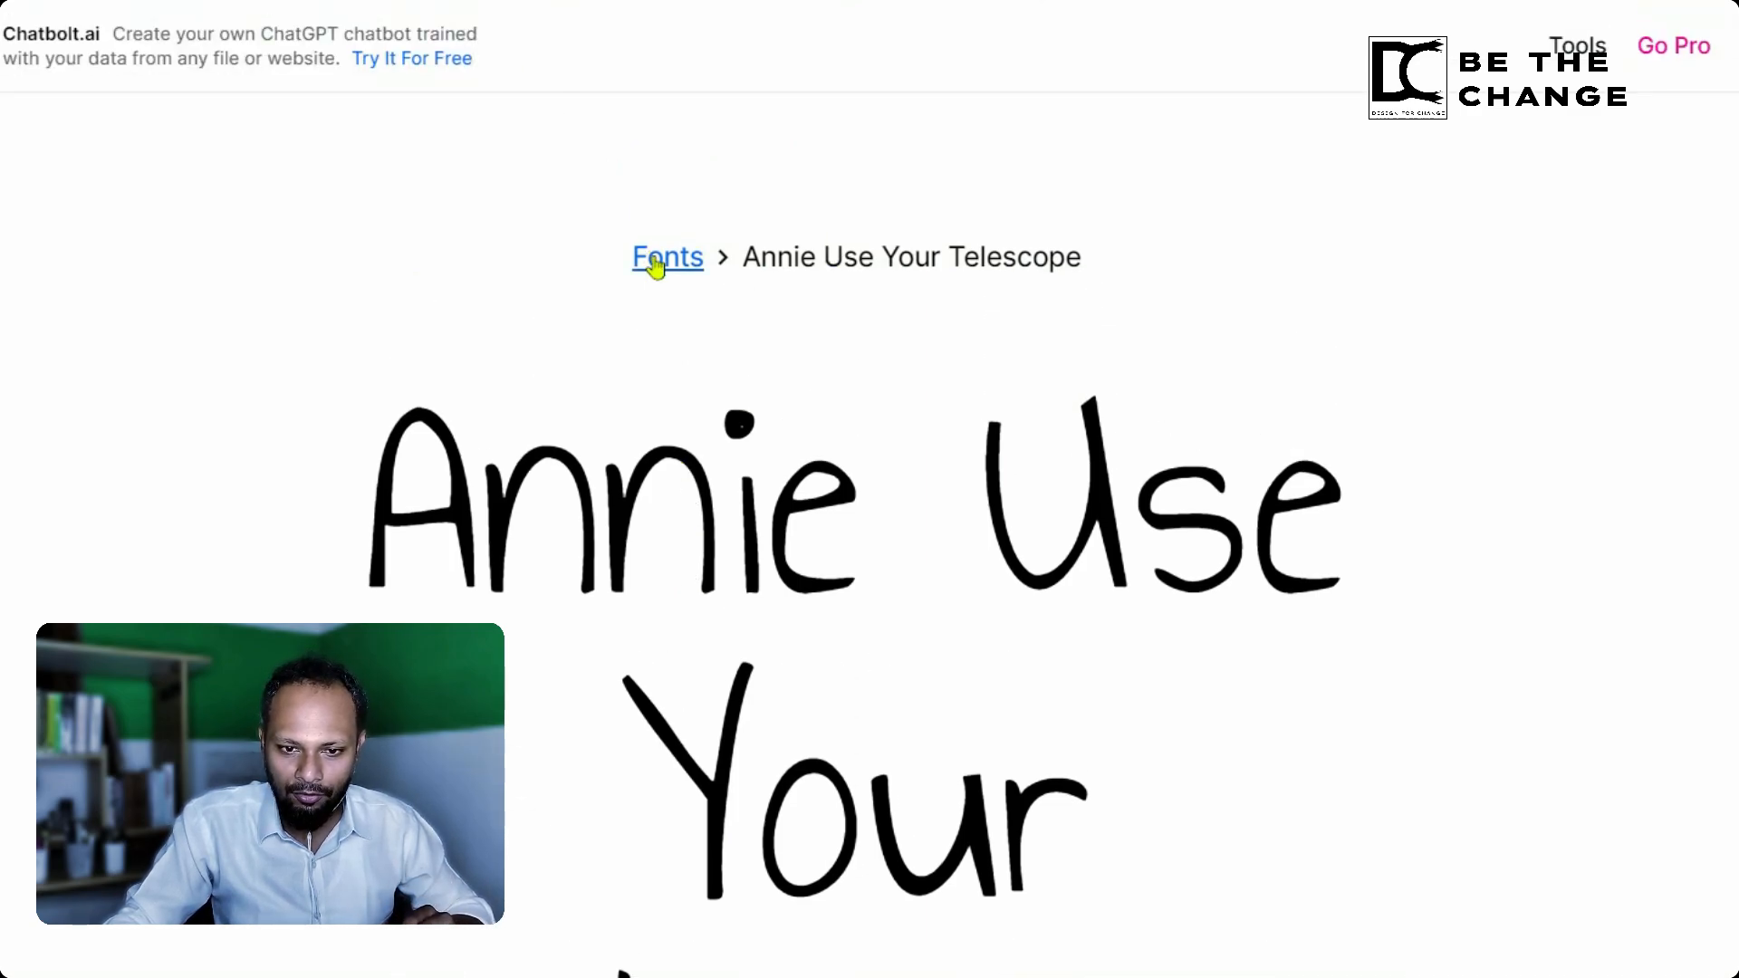
scroll(874, 377, "down", 4)
scroll(892, 344, "up", 3)
scroll(898, 367, "up", 1)
scroll(893, 371, "down", 3)
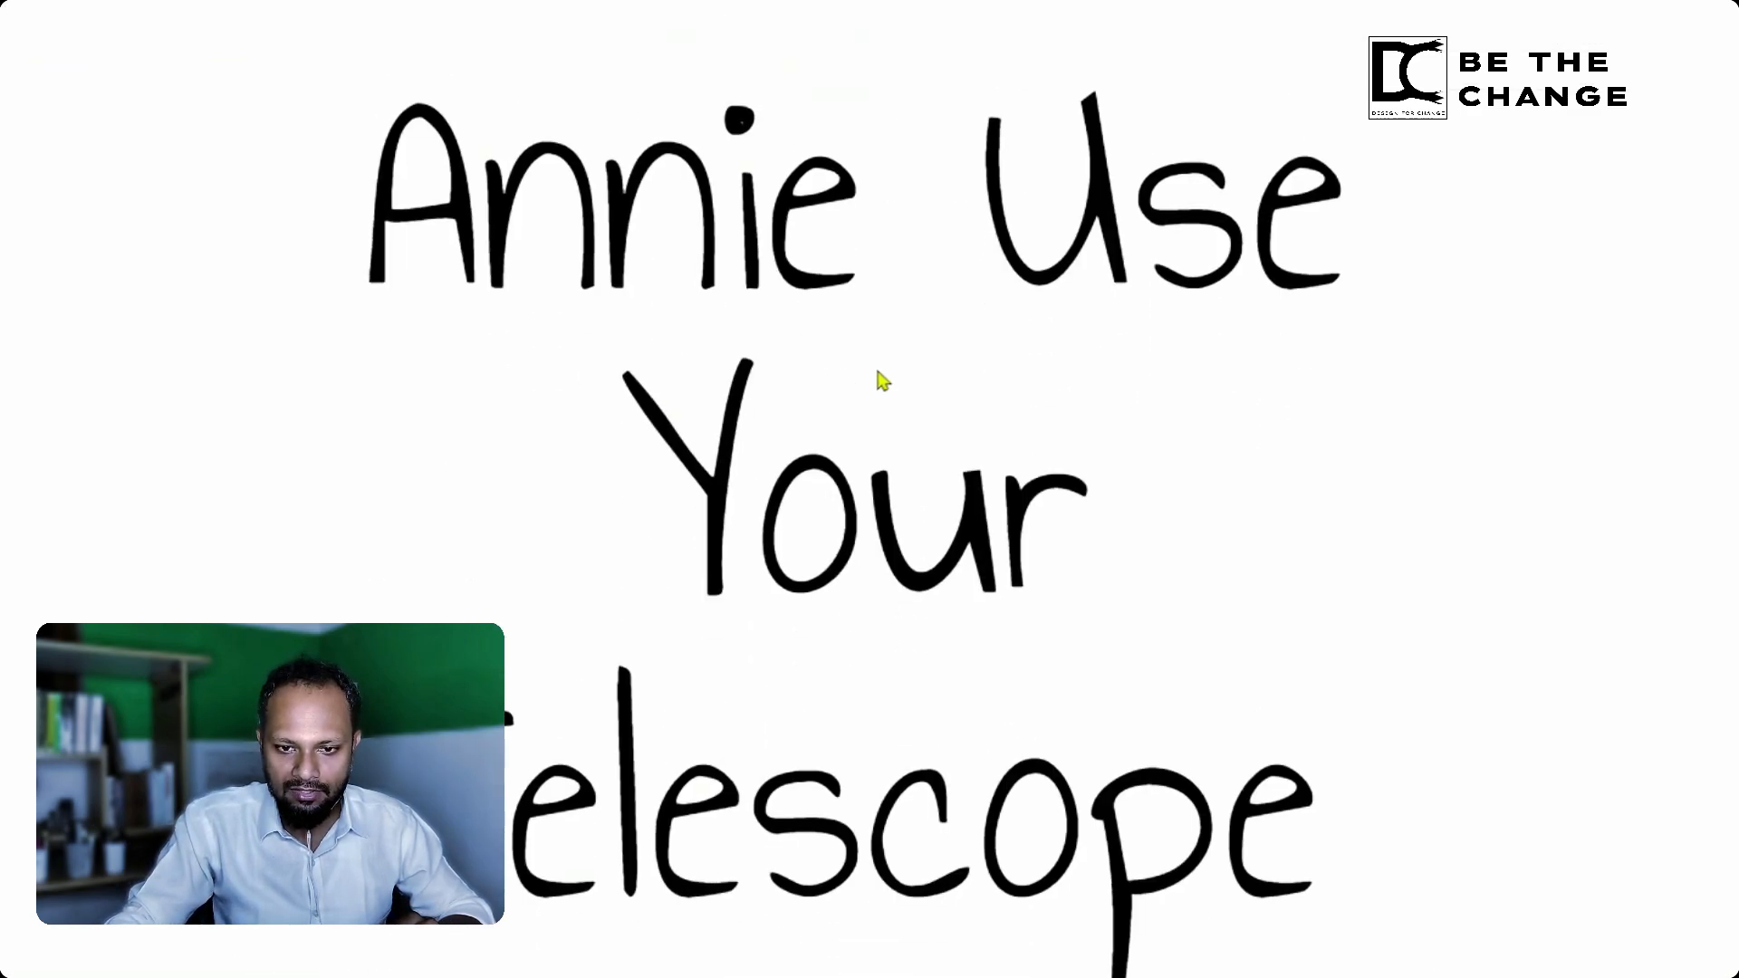
scroll(905, 588, "down", 7)
scroll(910, 588, "down", 12)
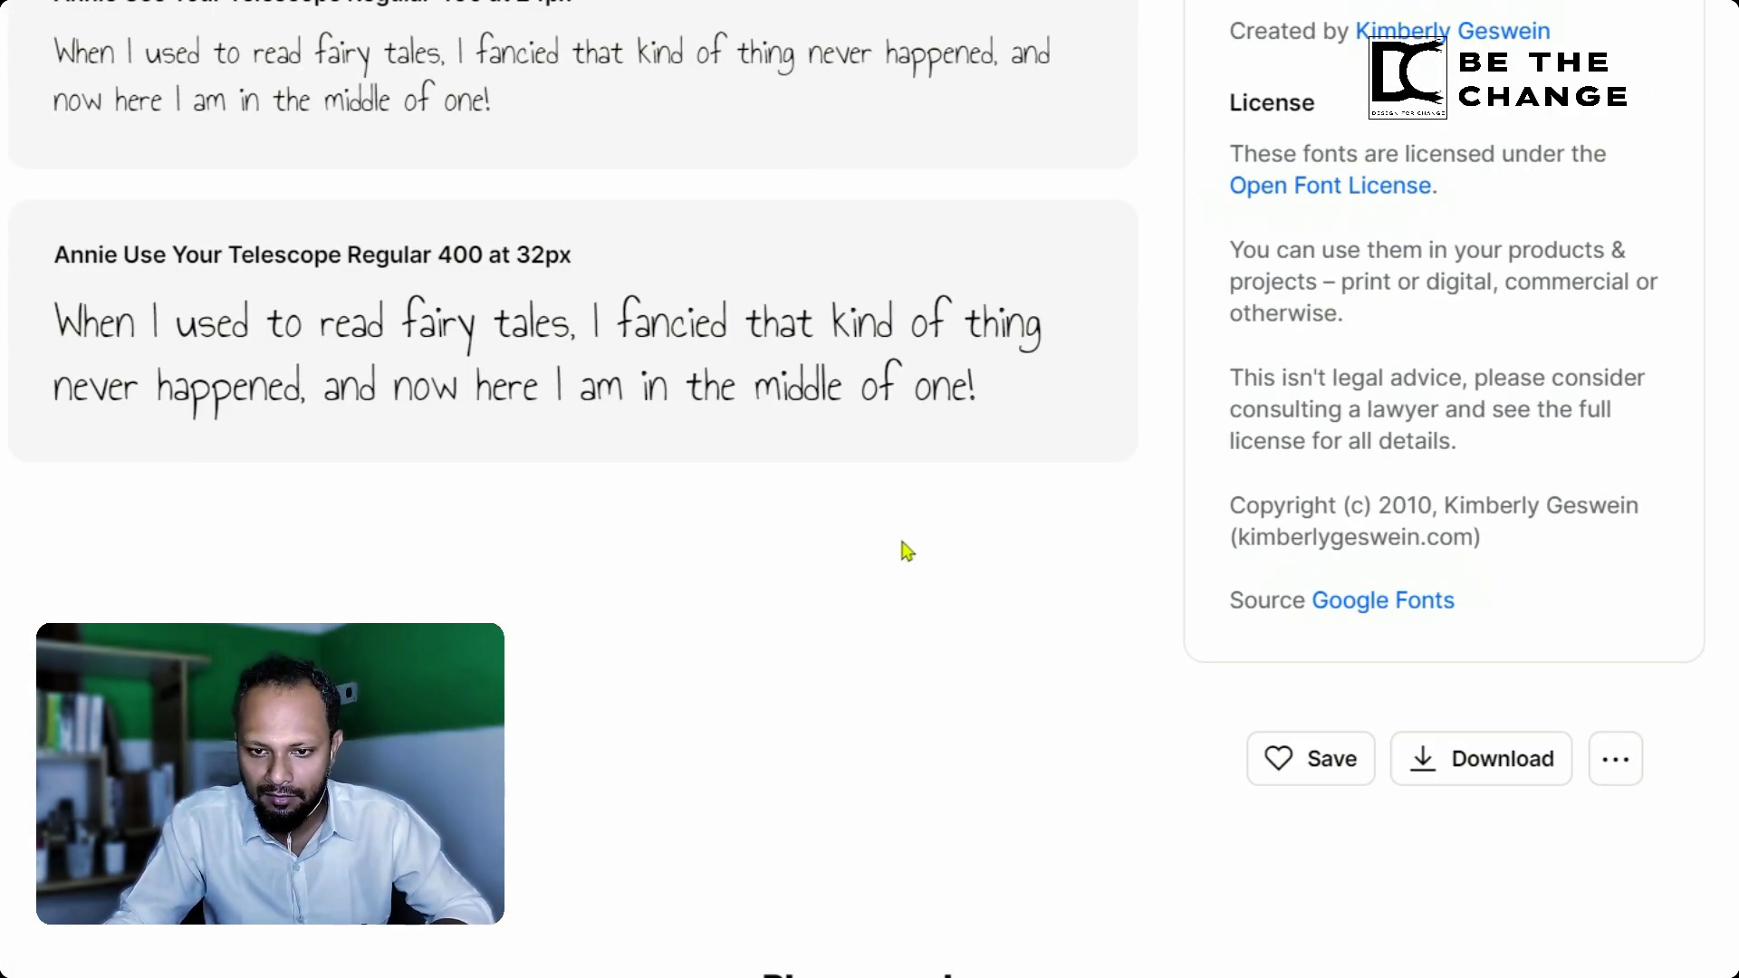
scroll(1425, 404, "up", 8)
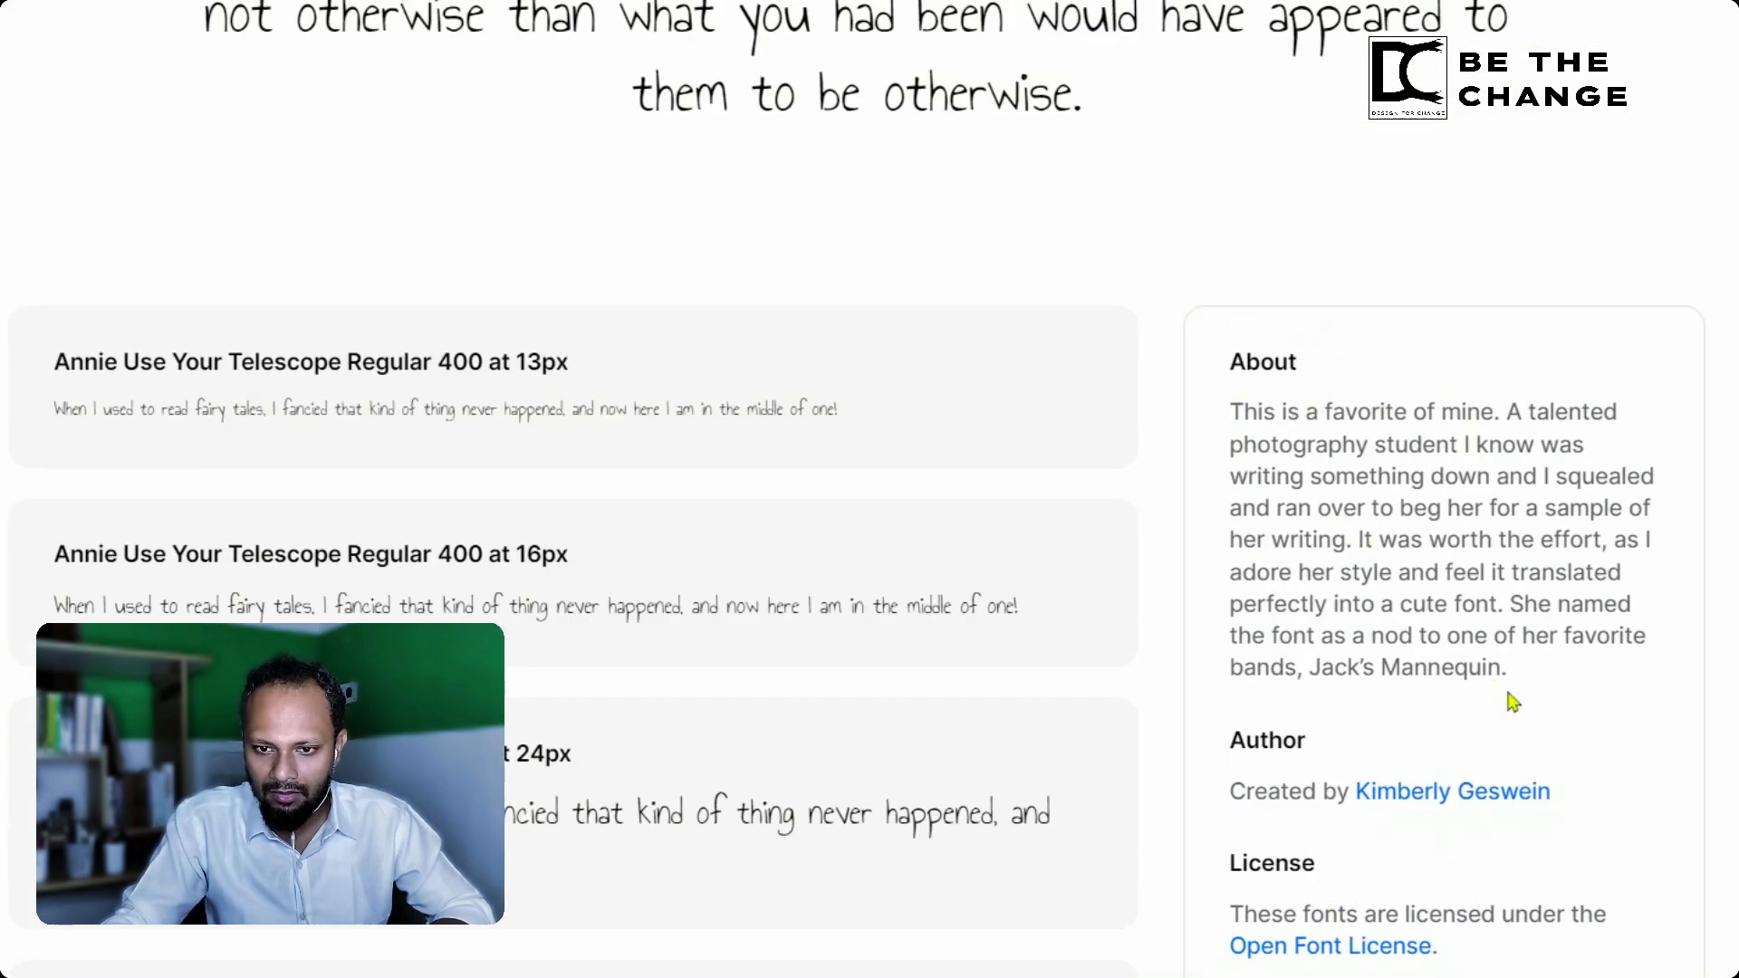
scroll(1507, 698, "down", 8)
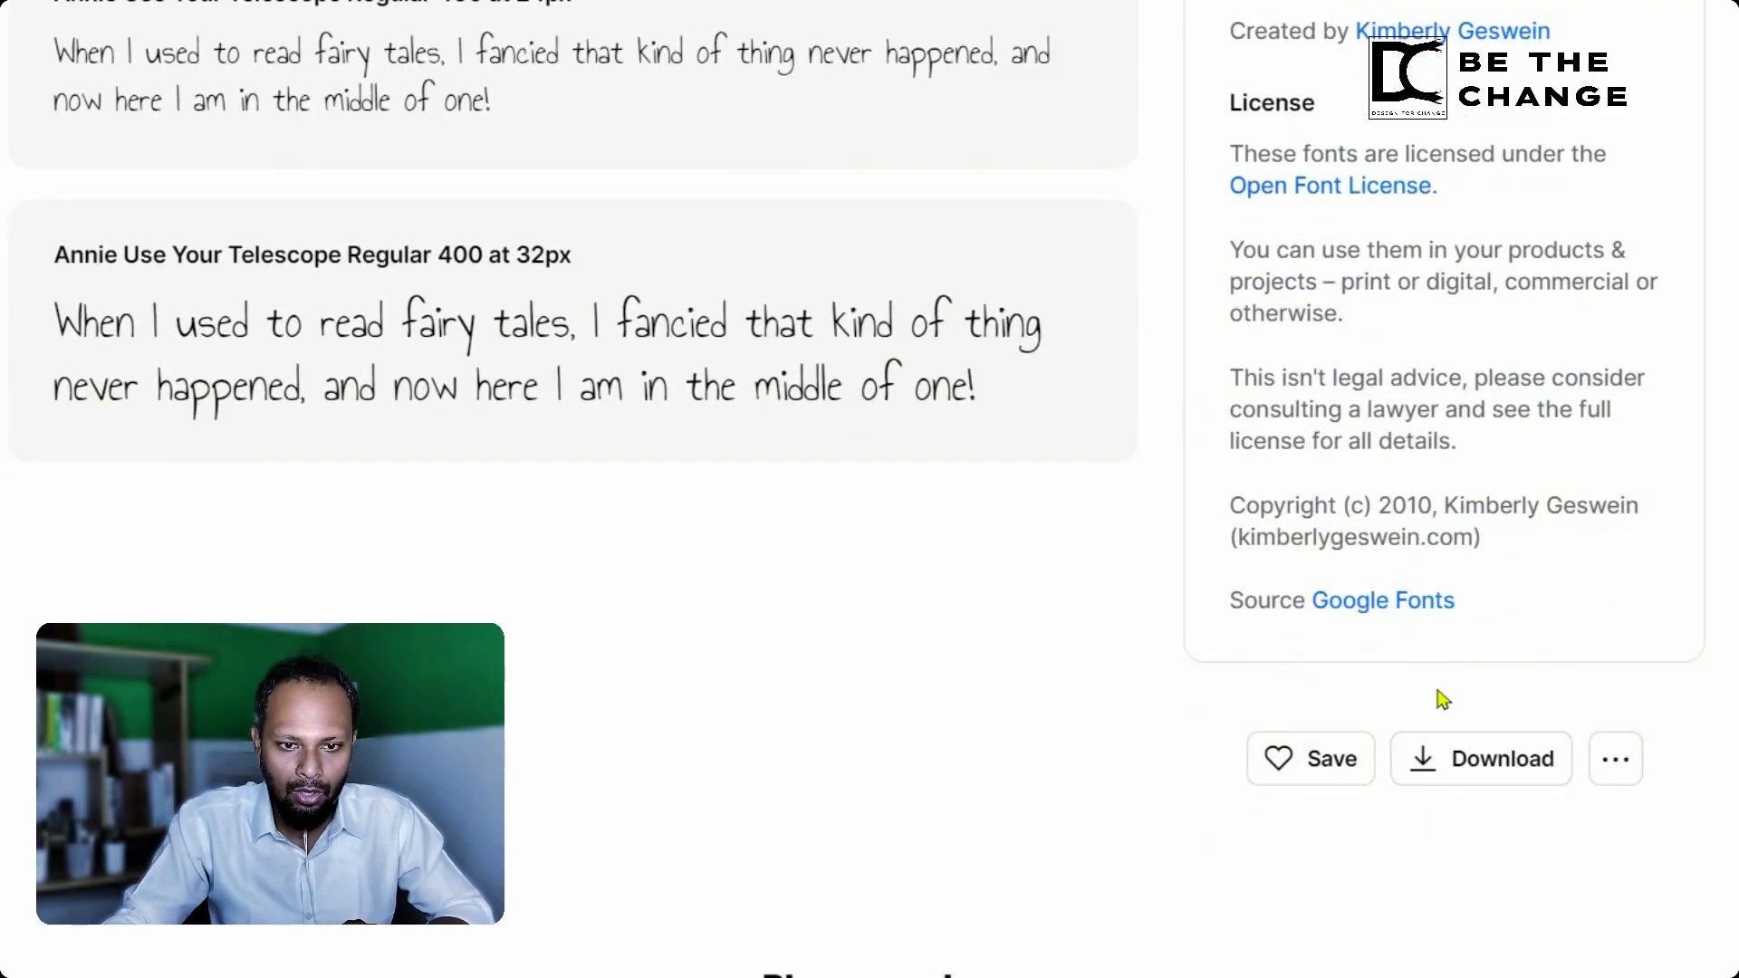
Step: Go back from the handwriting font to the Fonts catalogue and view its categories and font previews
scroll(715, 144, "up", 15)
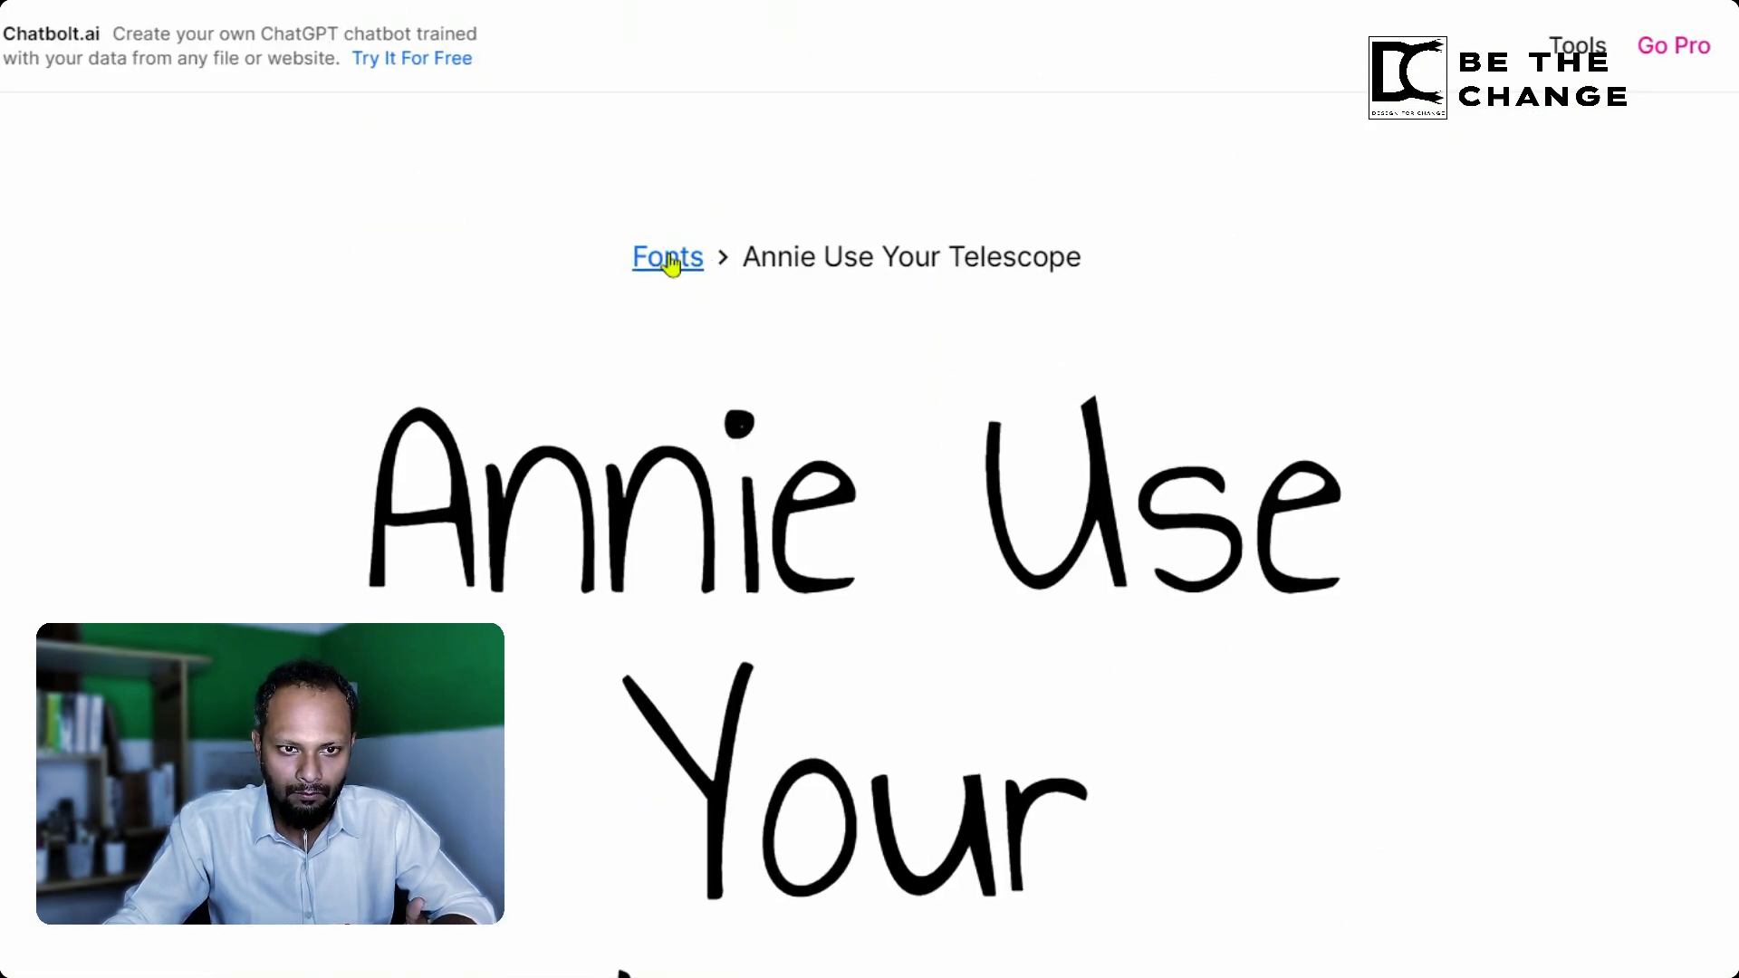
left_click(669, 261)
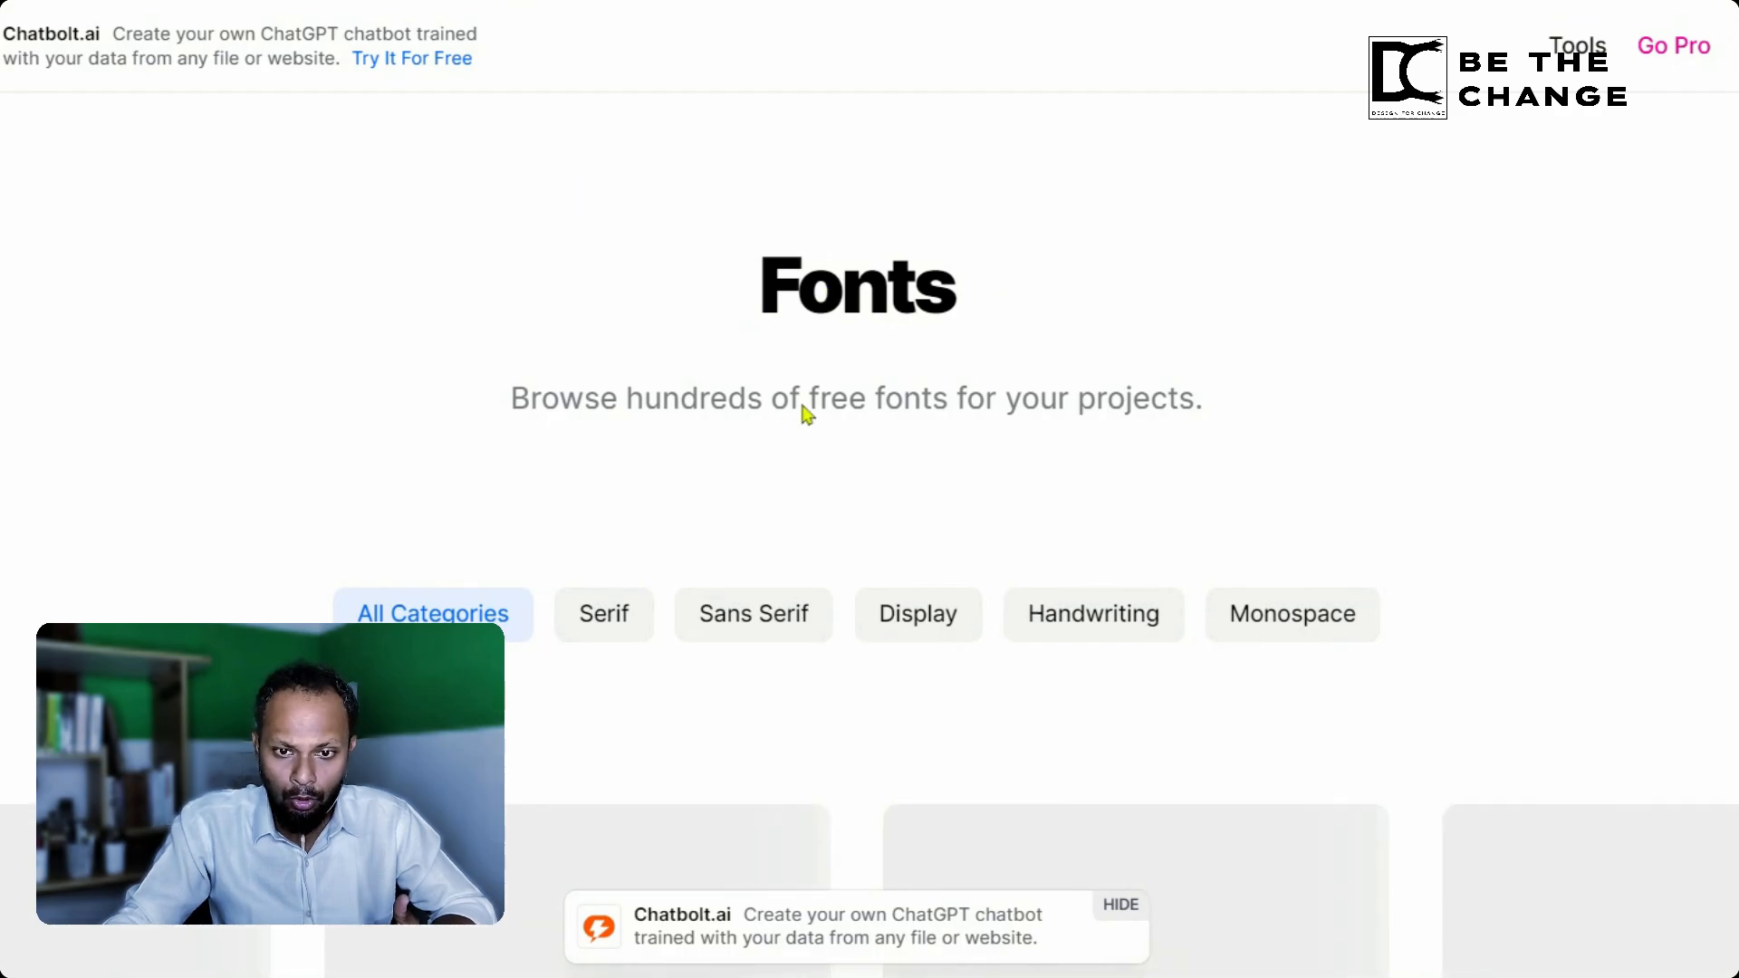
scroll(1208, 318, "down", 5)
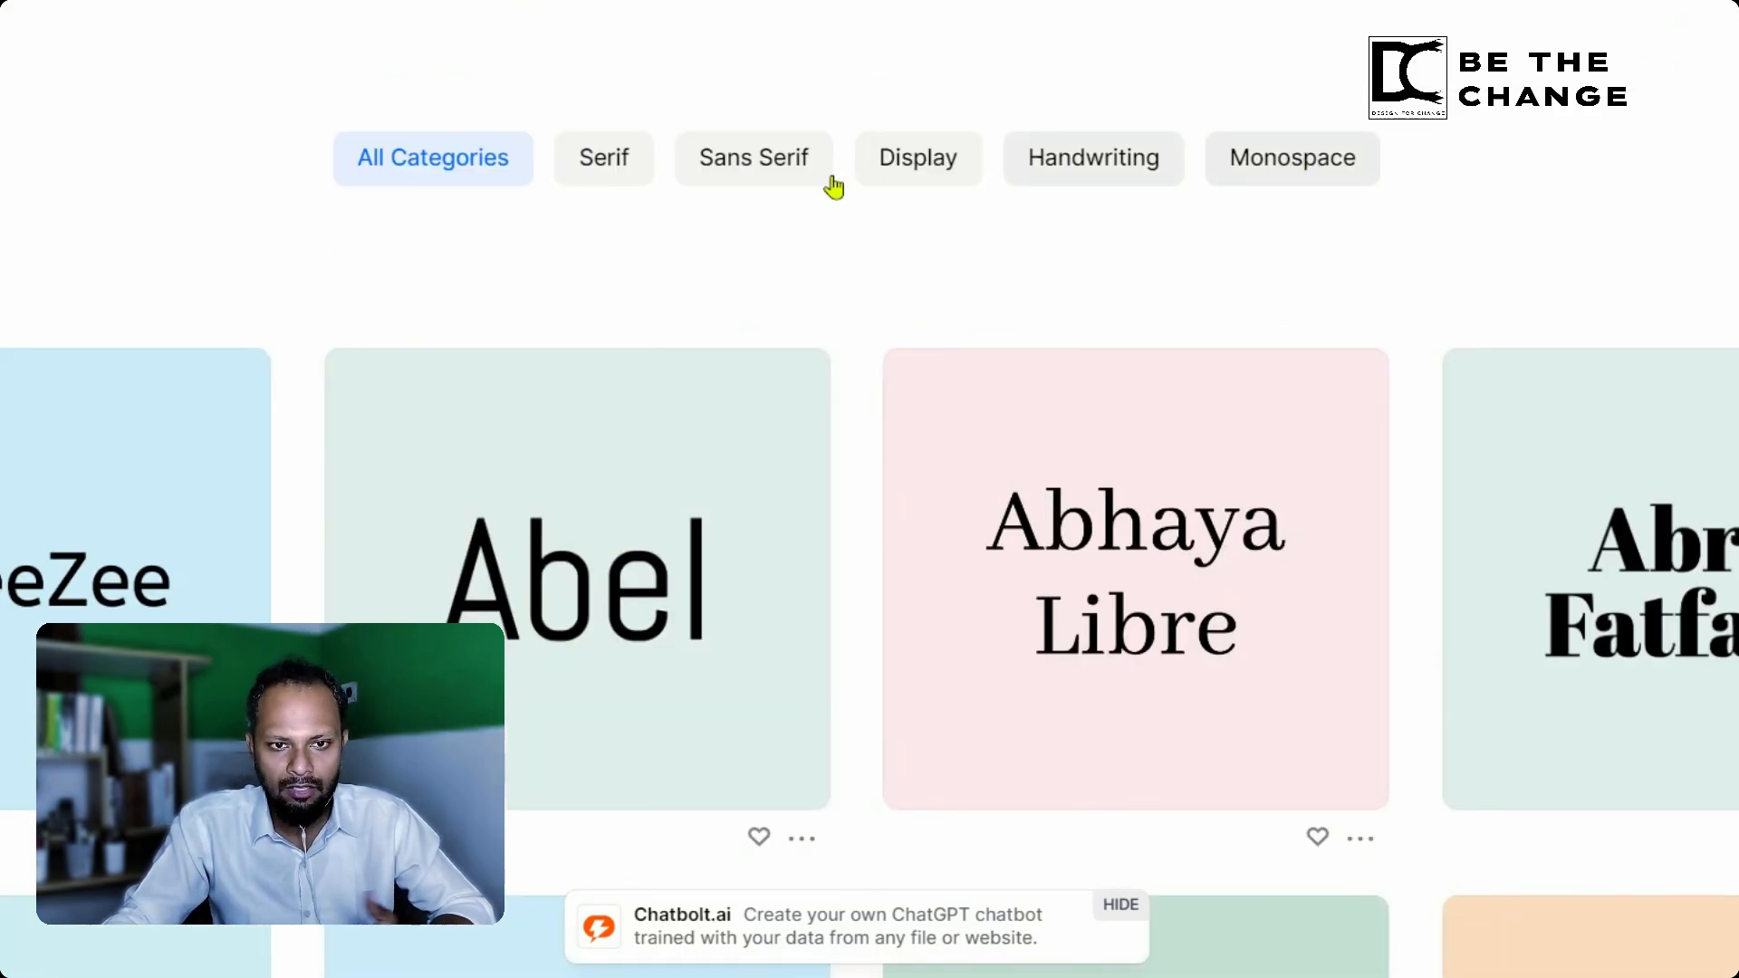
scroll(827, 389, "up", 5)
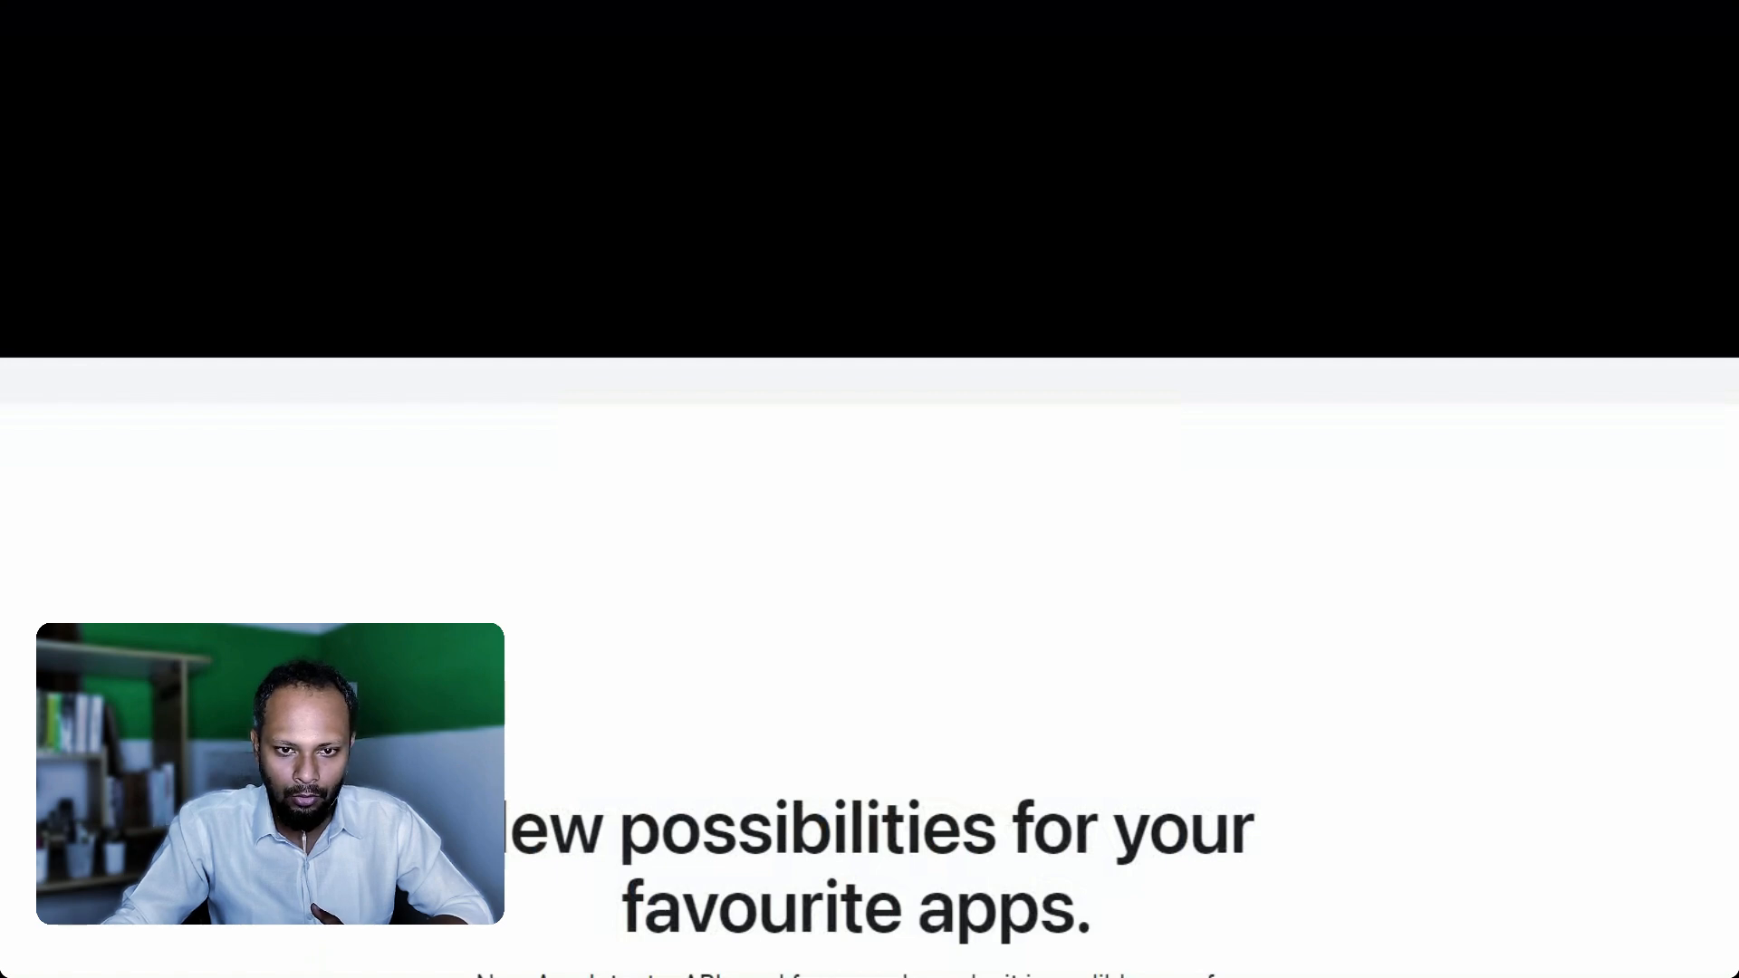
Step: Reload the Apple Intelligence web page and return to its opening headline
scroll(951, 447, "up", 20)
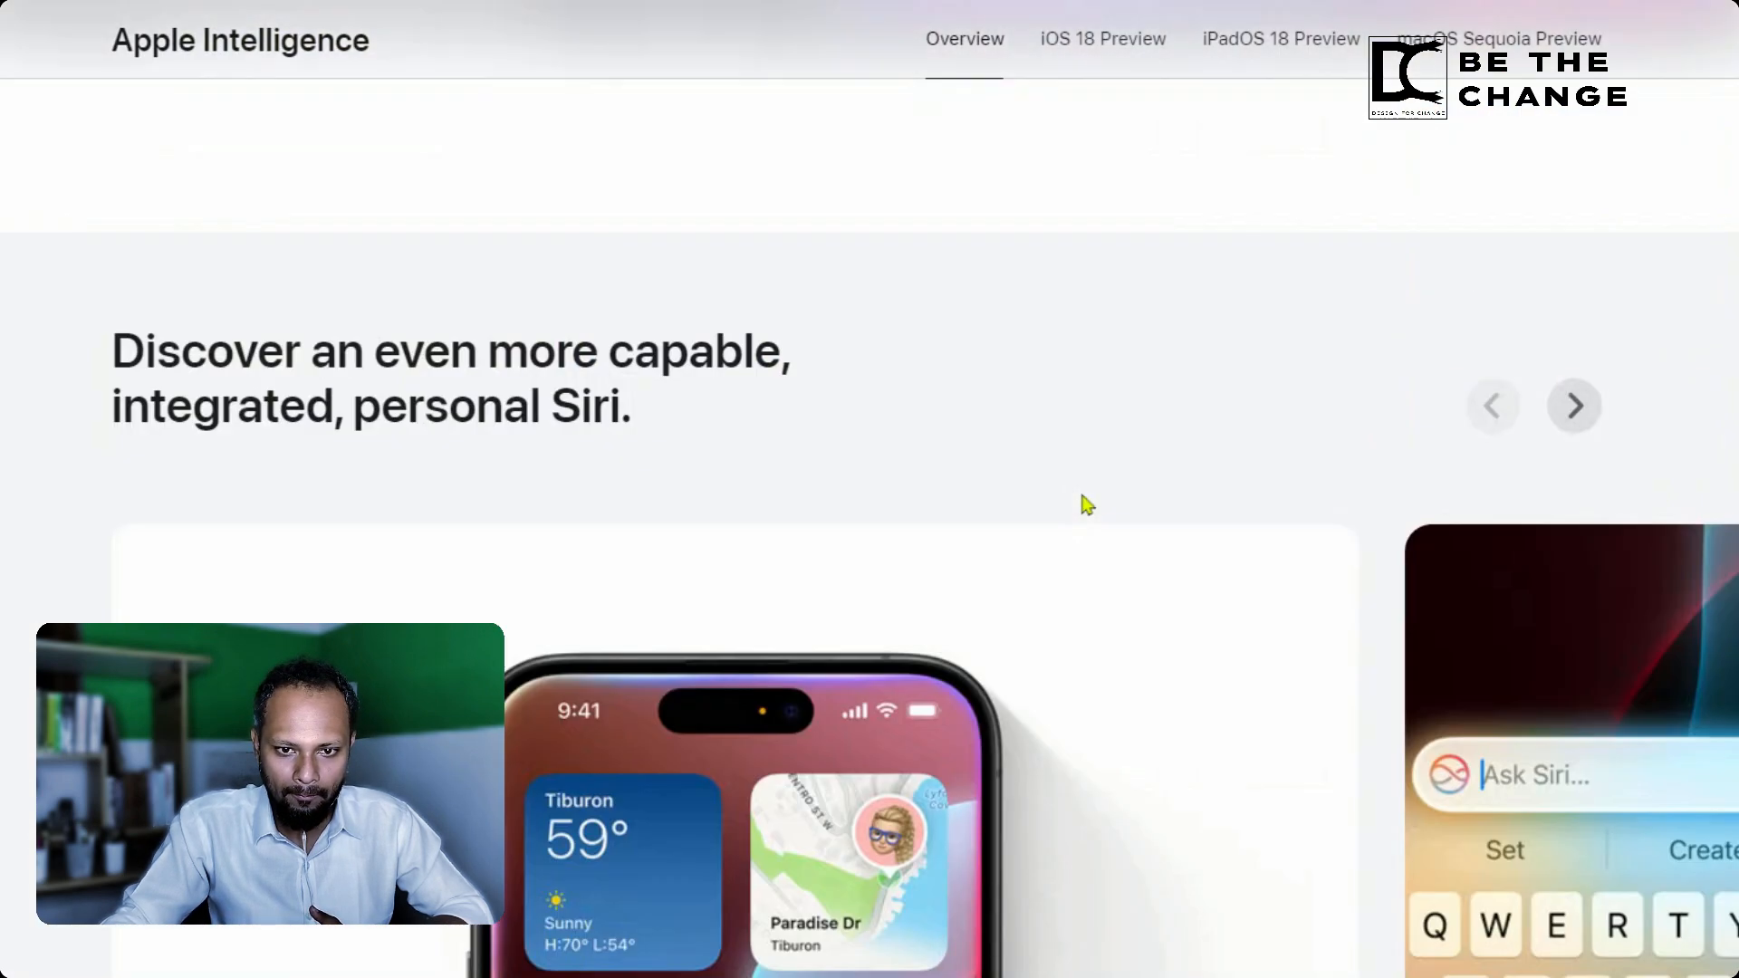
scroll(1055, 500, "up", 20)
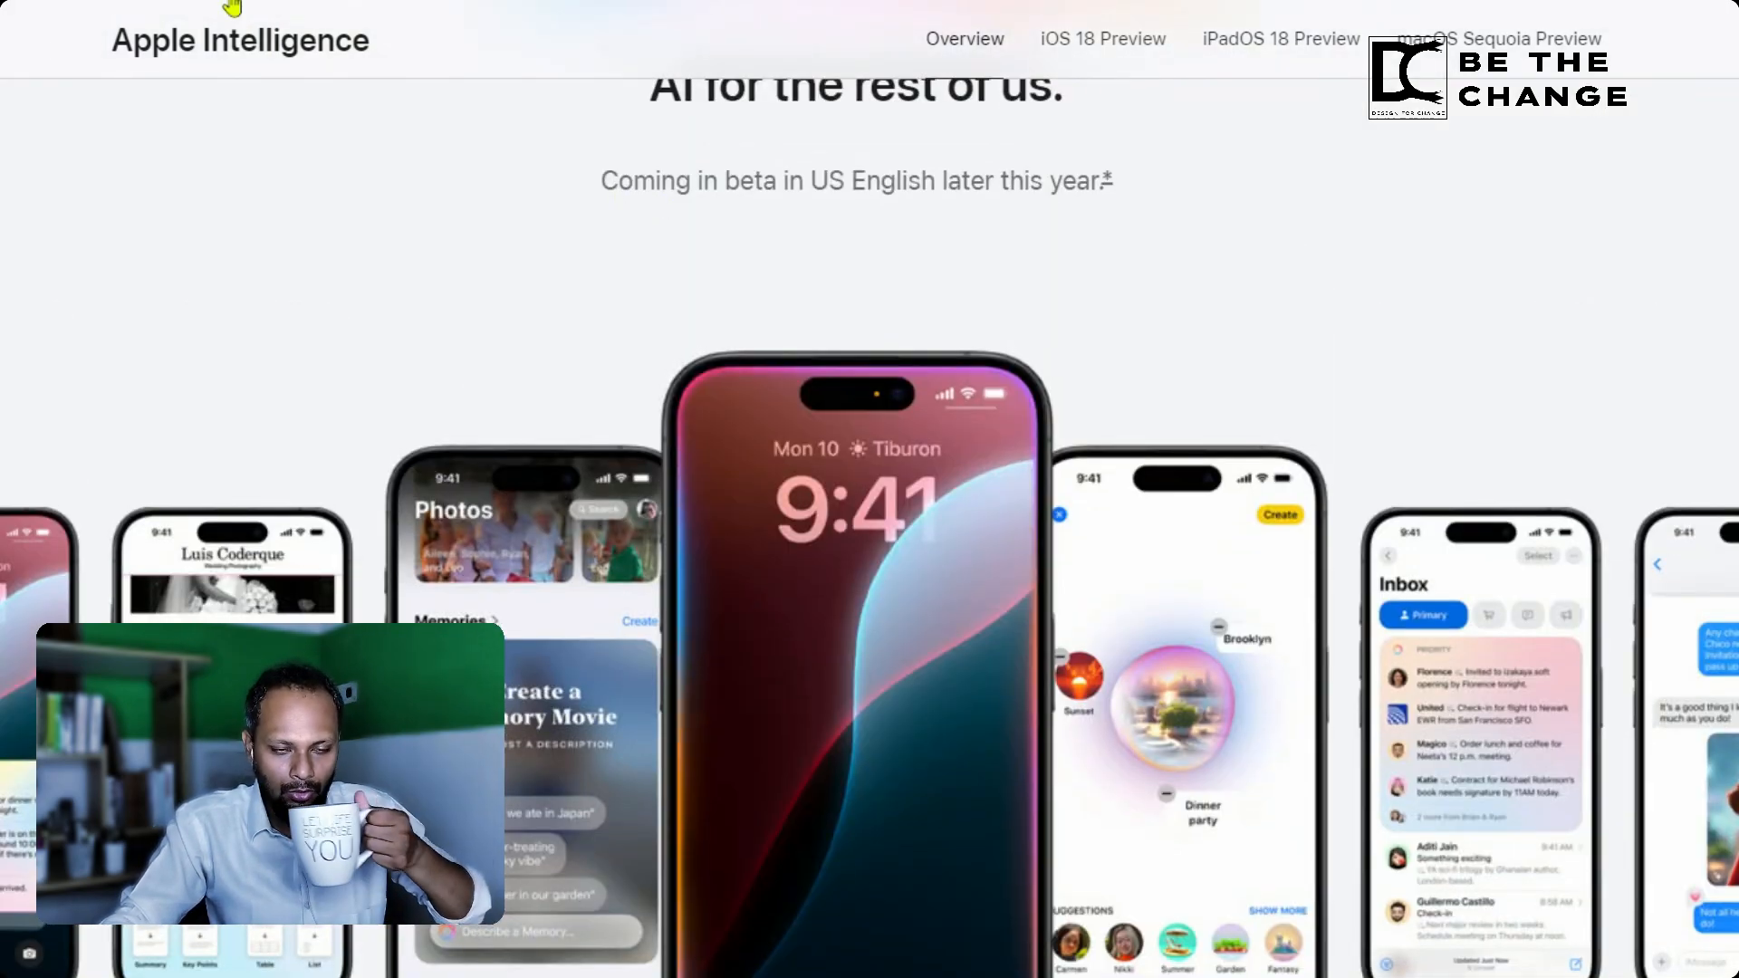
key("F5")
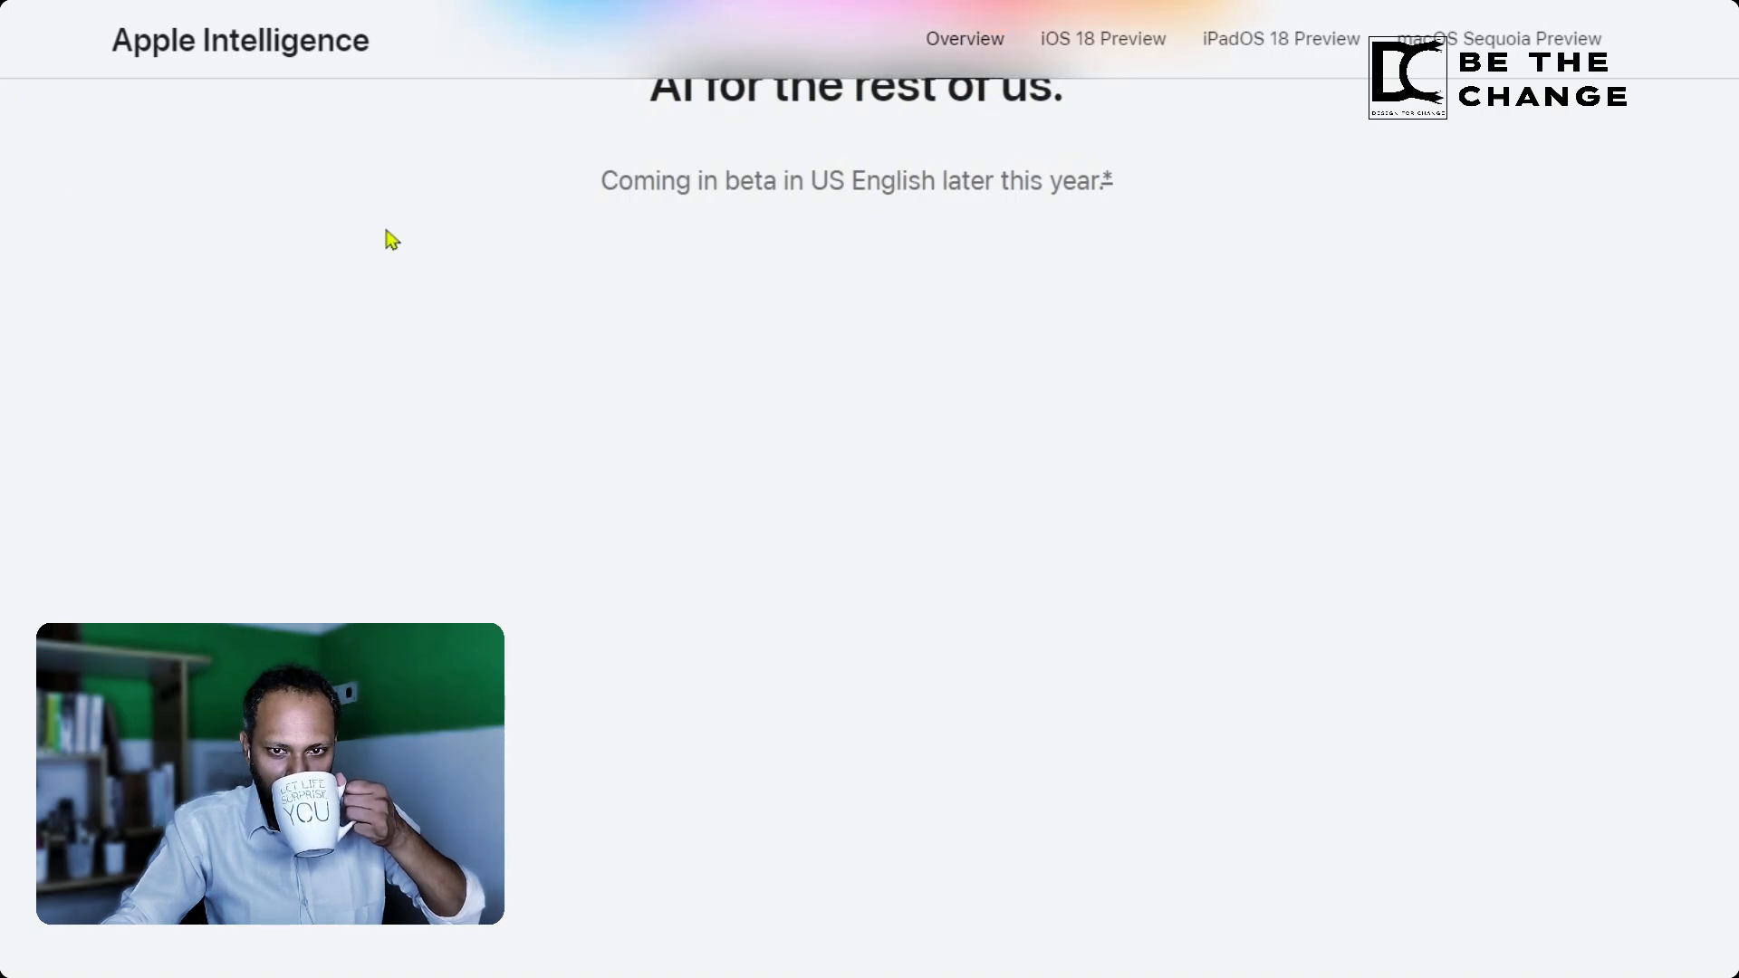
scroll(518, 410, "up", 3)
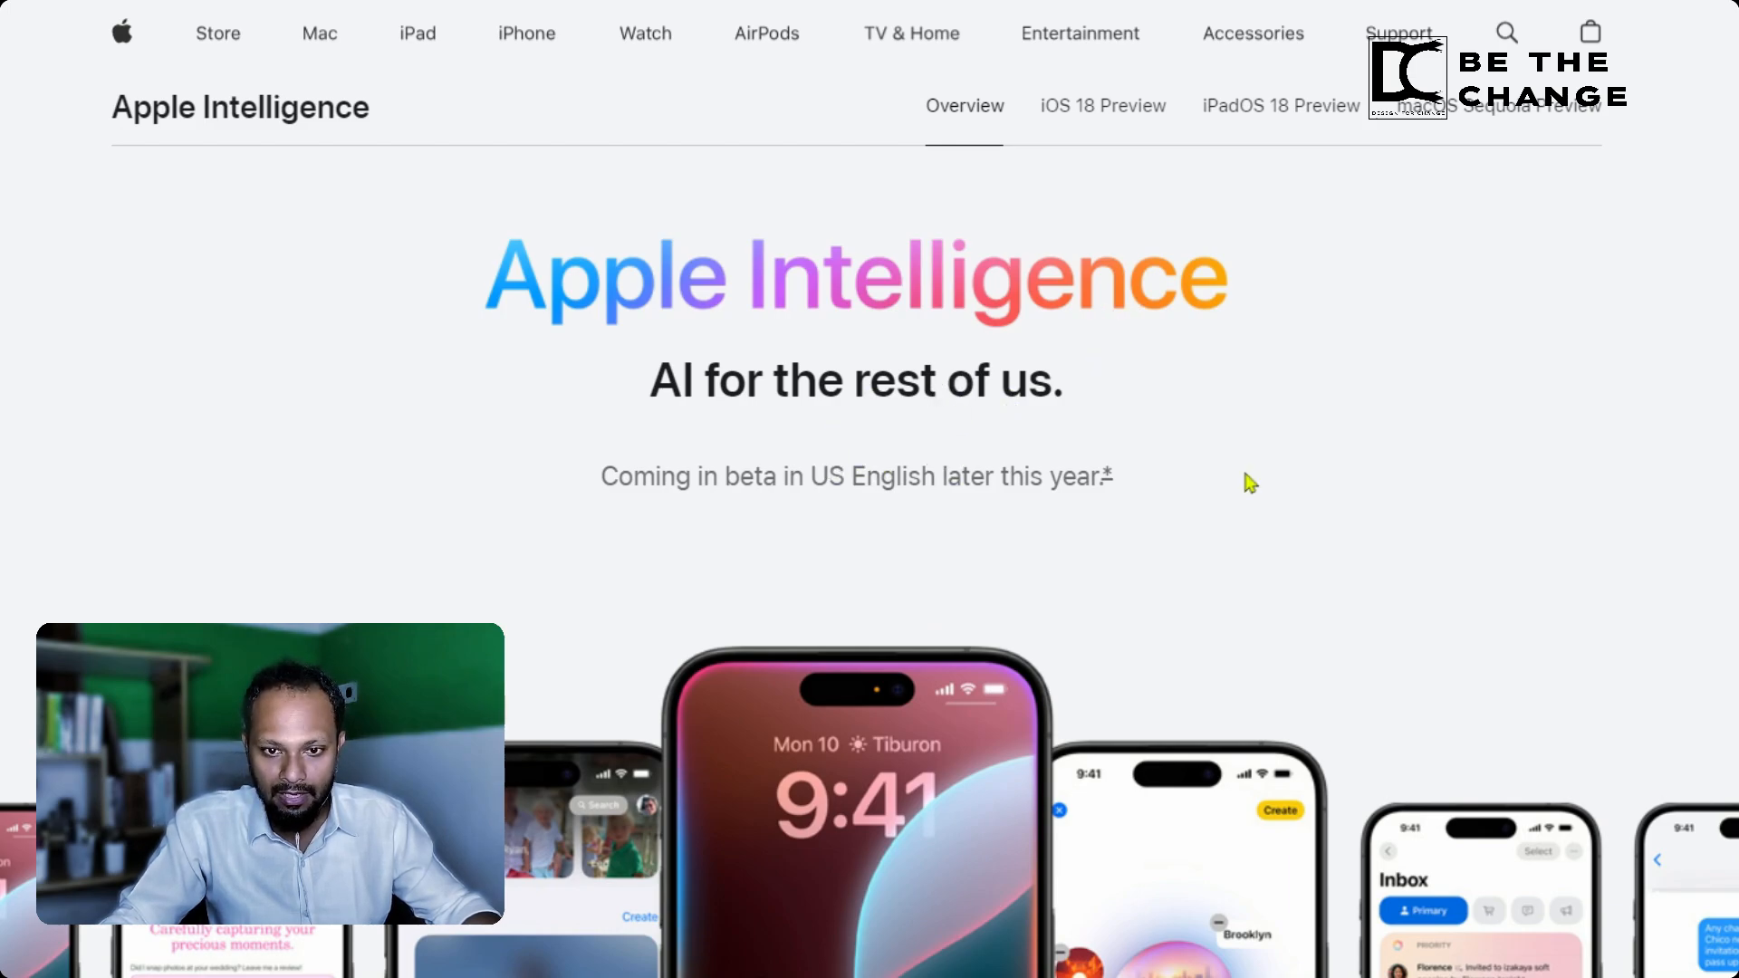
Step: Examine the headings, subheadings and body text across the Apple Intelligence page's sections
scroll(1246, 481, "down", 5)
scroll(1219, 597, "up", 4)
scroll(1216, 580, "down", 12)
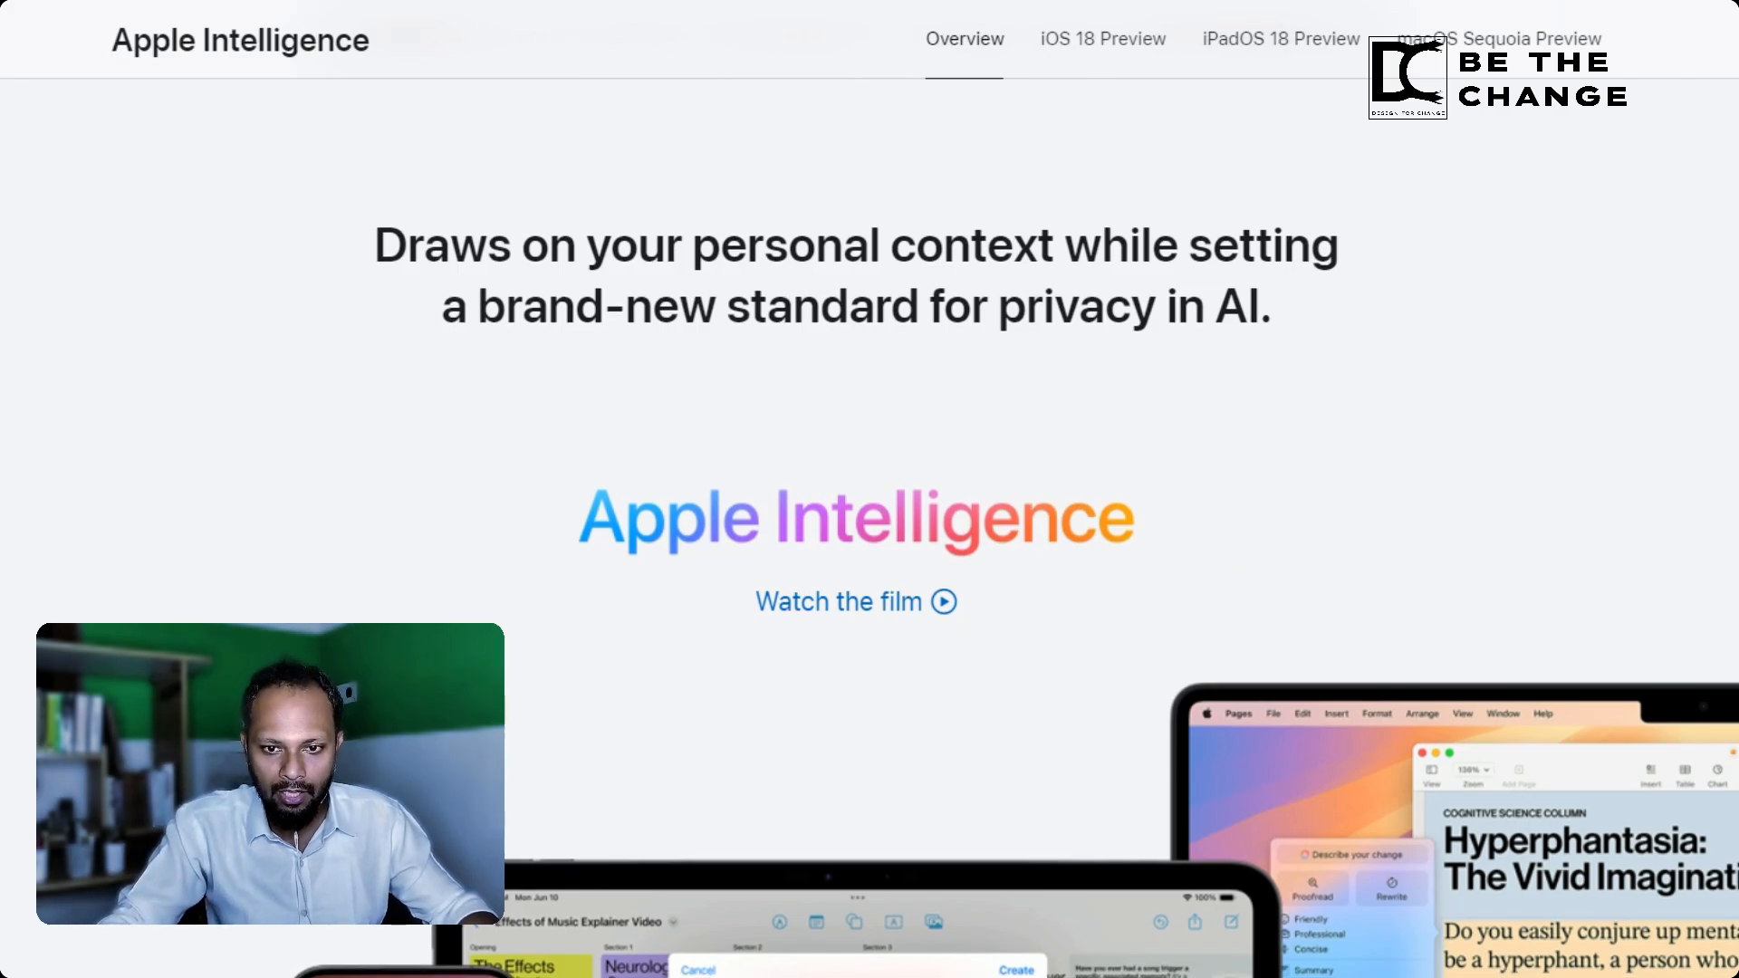
scroll(1218, 580, "down", 15)
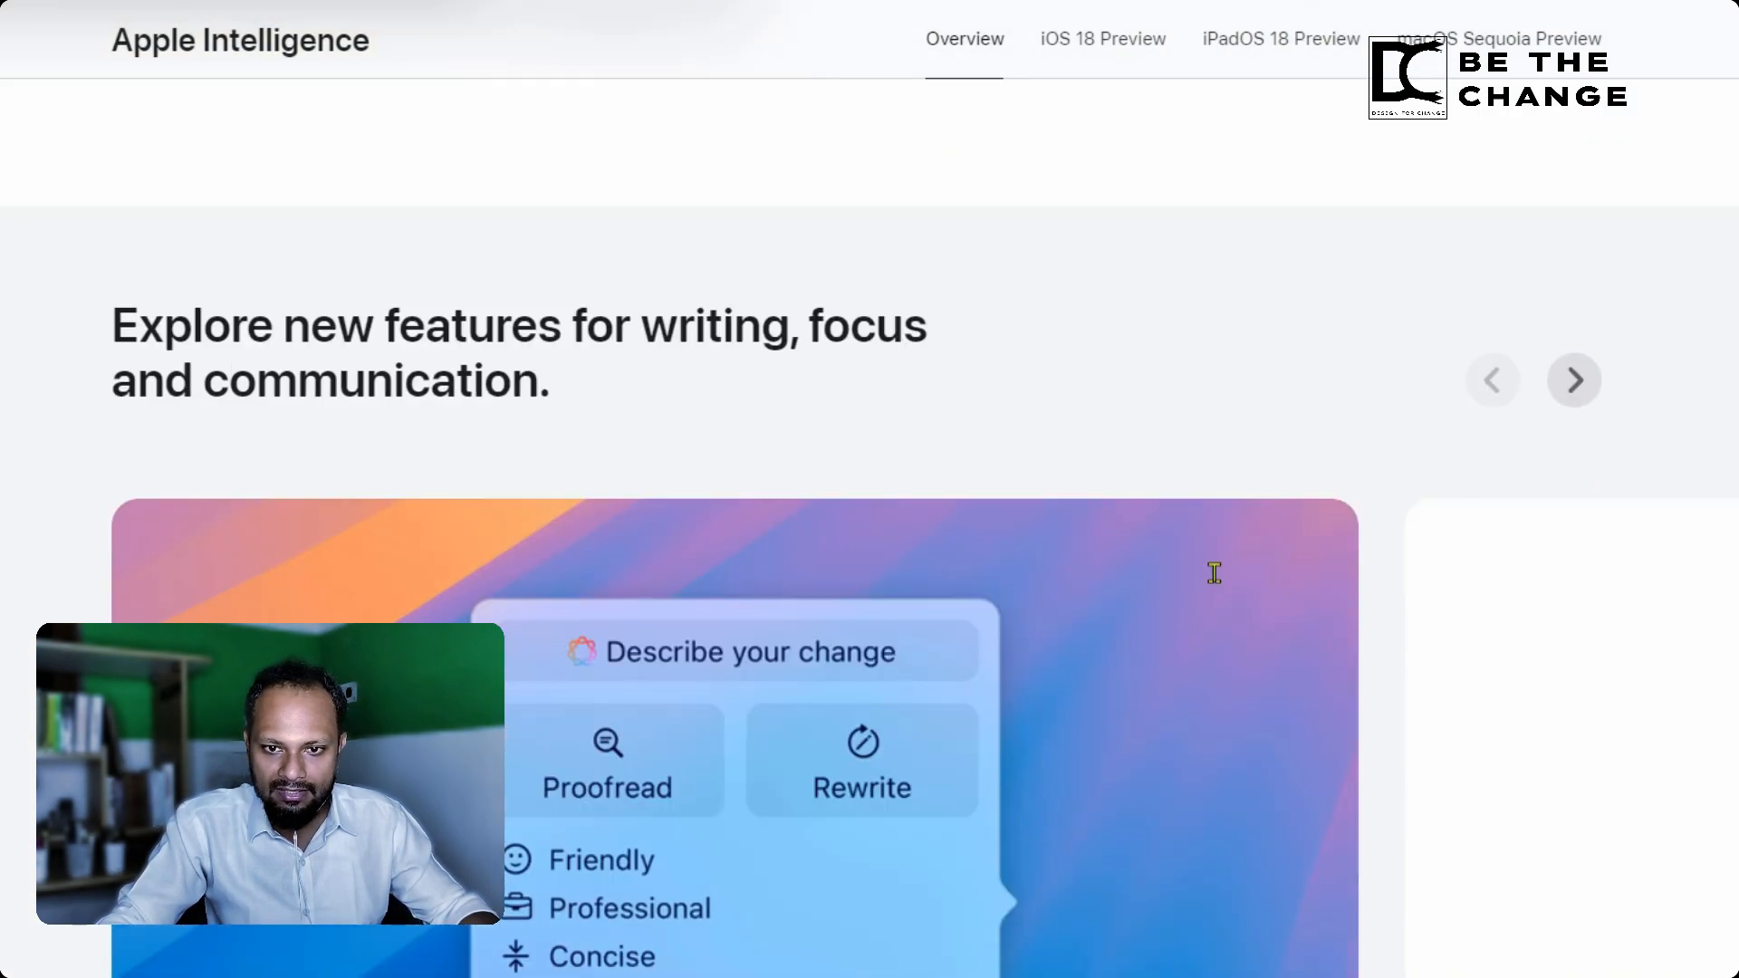
scroll(1221, 584, "up", 10)
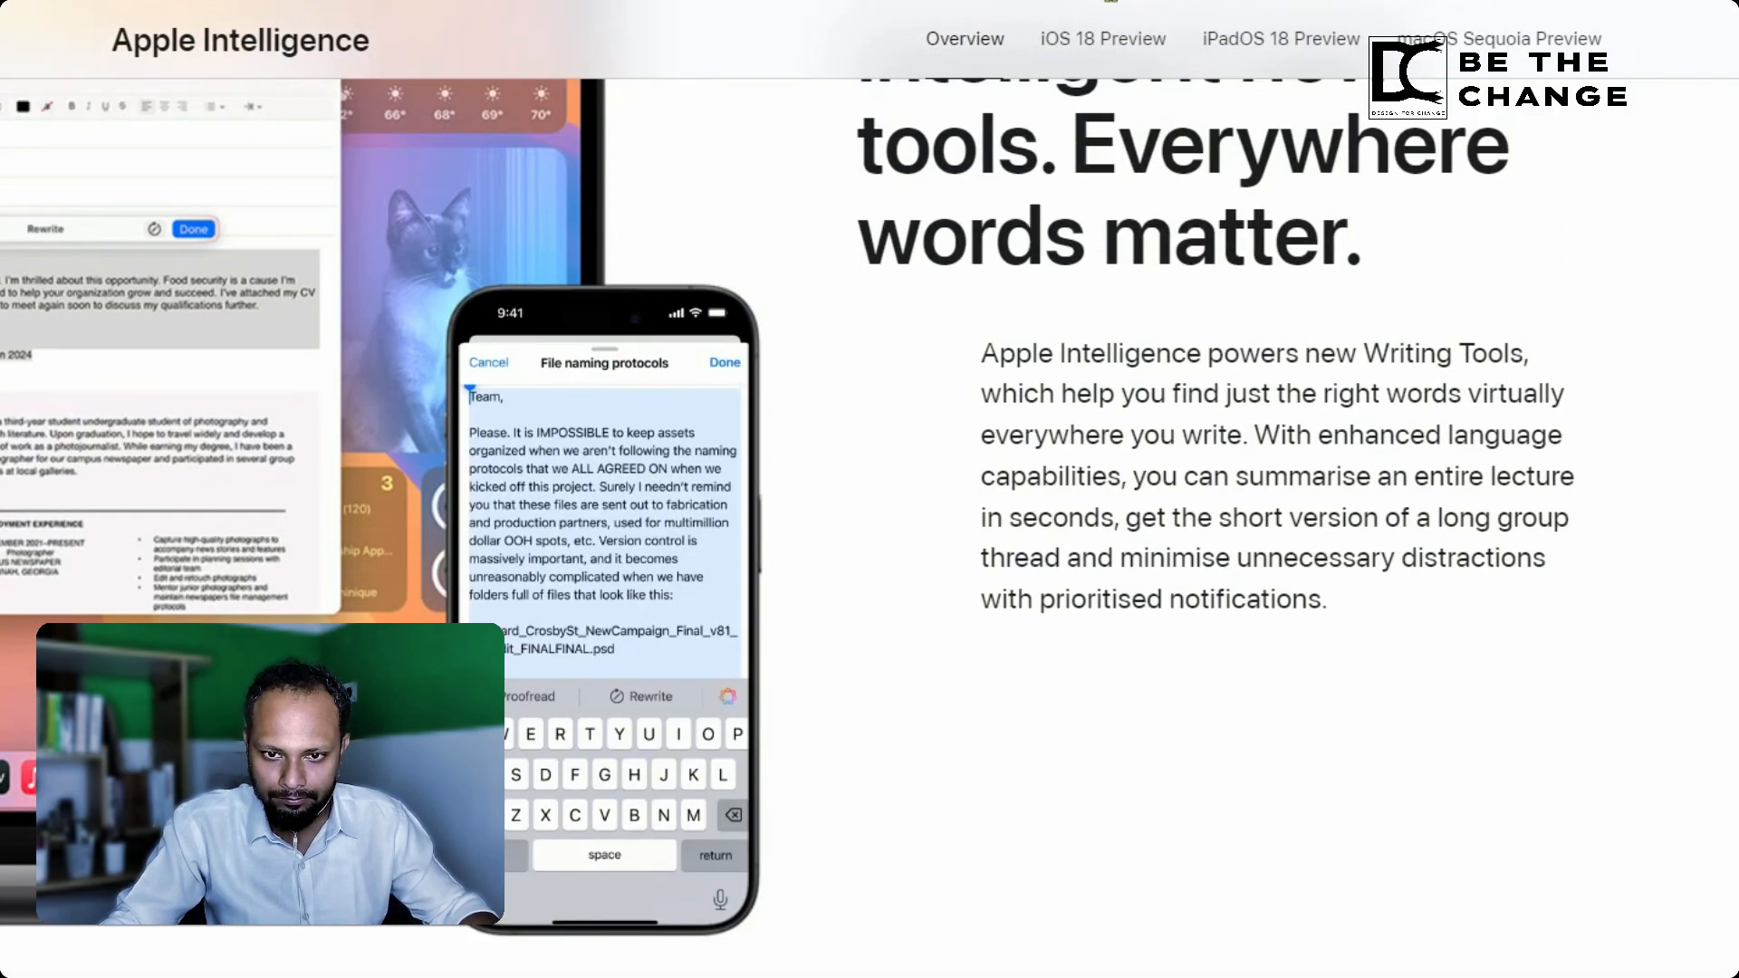
Step: Open the iOS 18 Preview page and bring its "Yours. Truly." headline and introduction into view
left_click(1119, 54)
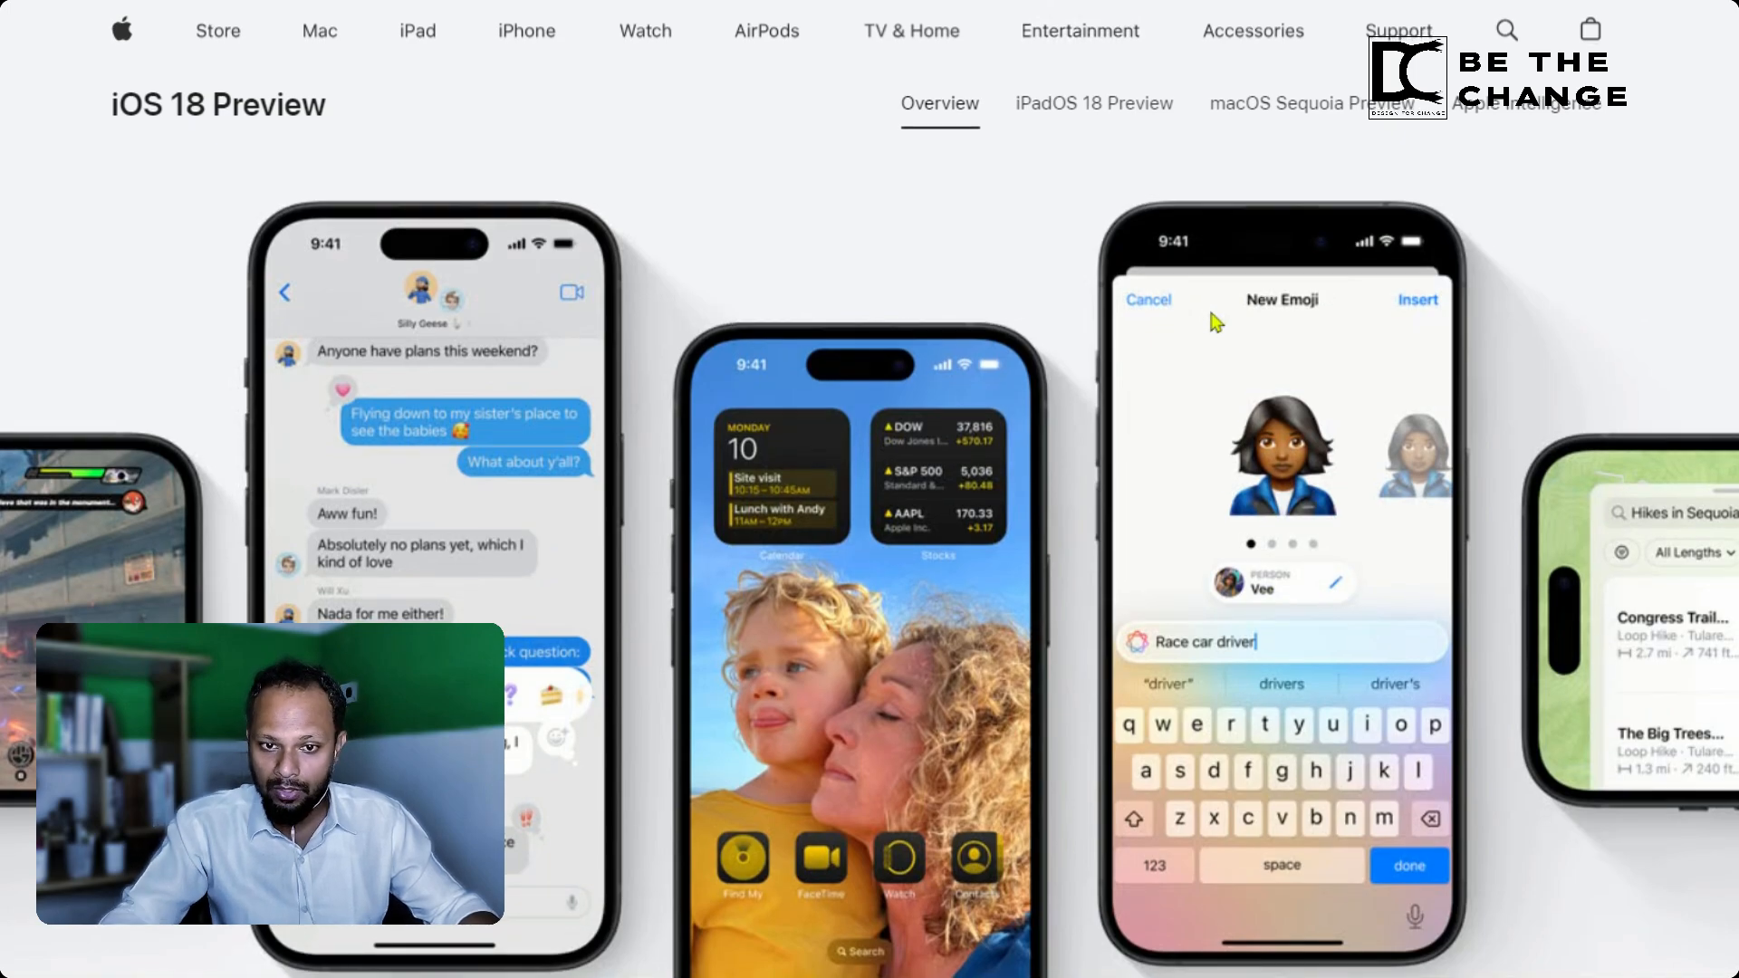
scroll(1216, 322, "down", 5)
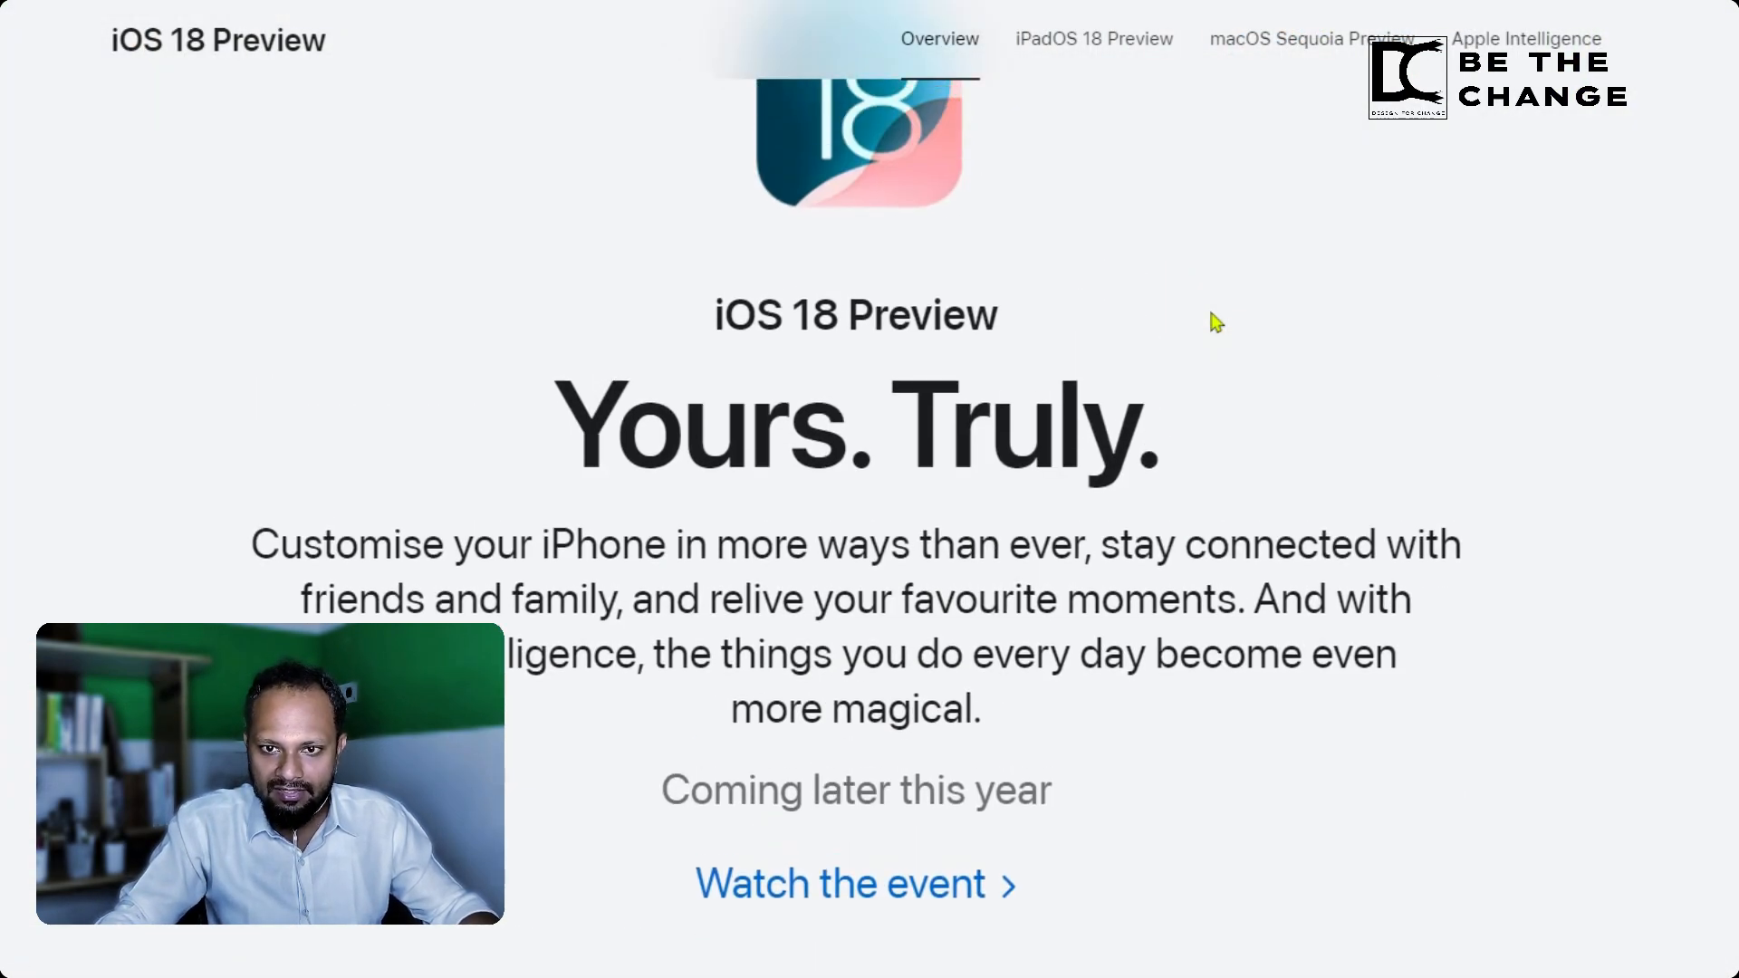
scroll(1217, 322, "up", 2)
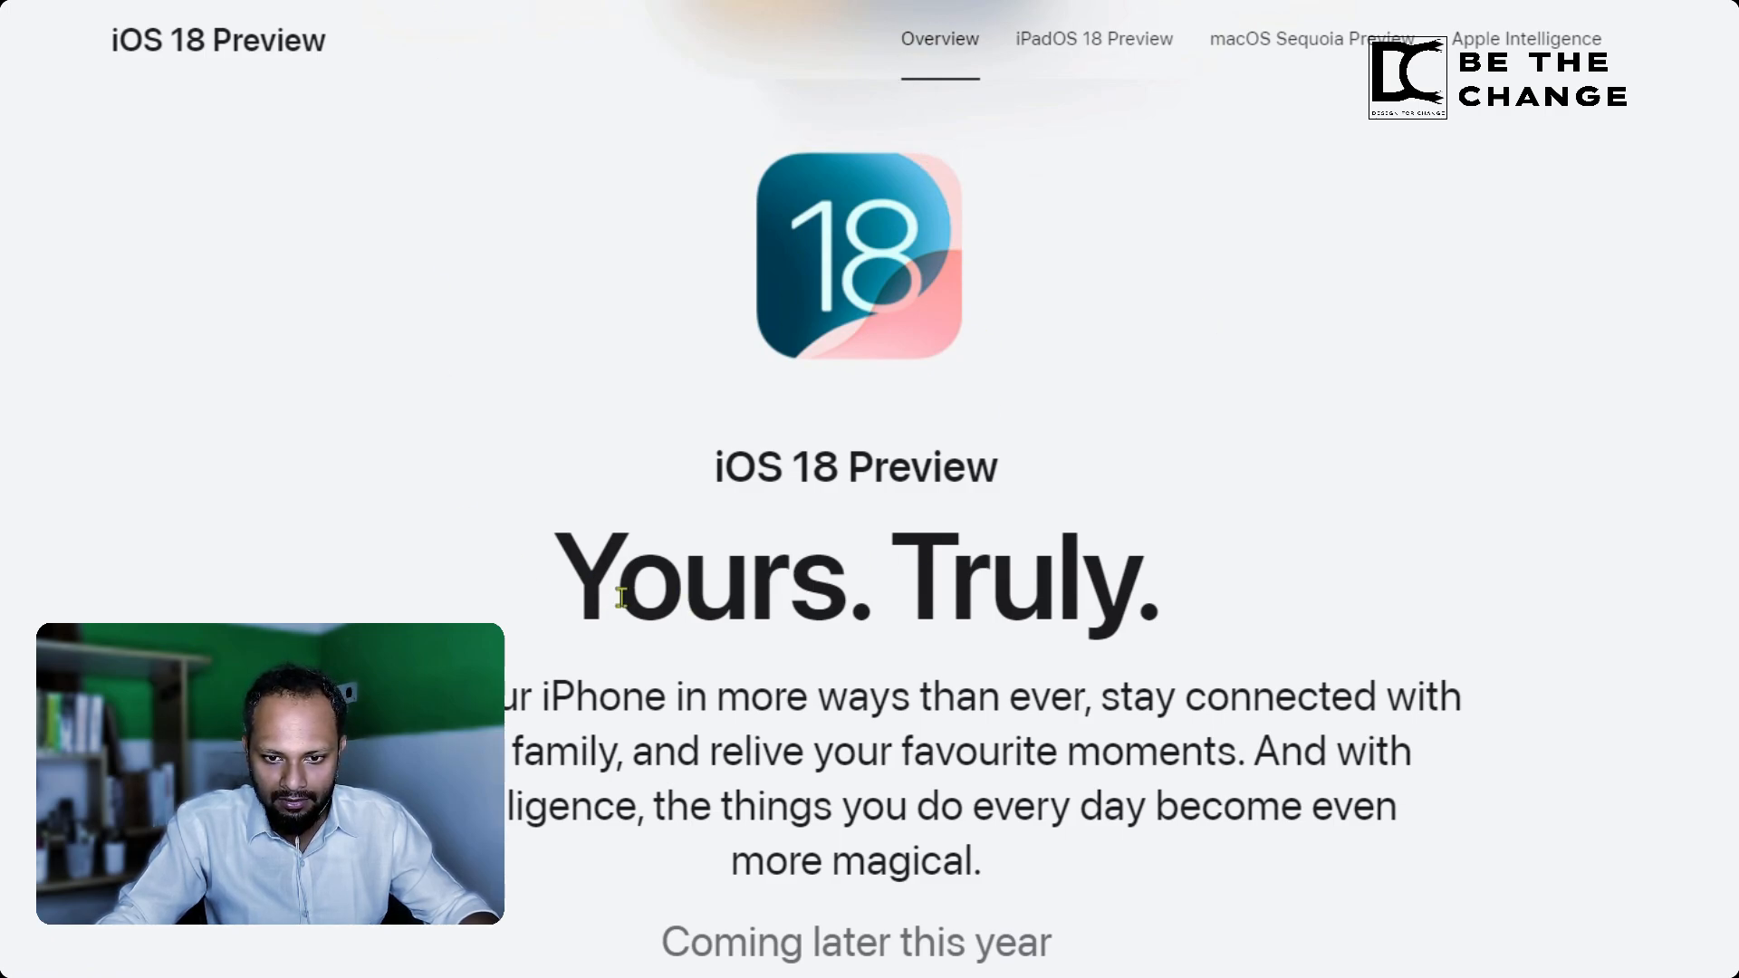
Step: Highlight the "Yours. Truly." headline, its description, the "Coming later this year" line and the "Watch the event" link in turn to compare their text styles
left_click_drag(589, 565, 1248, 591)
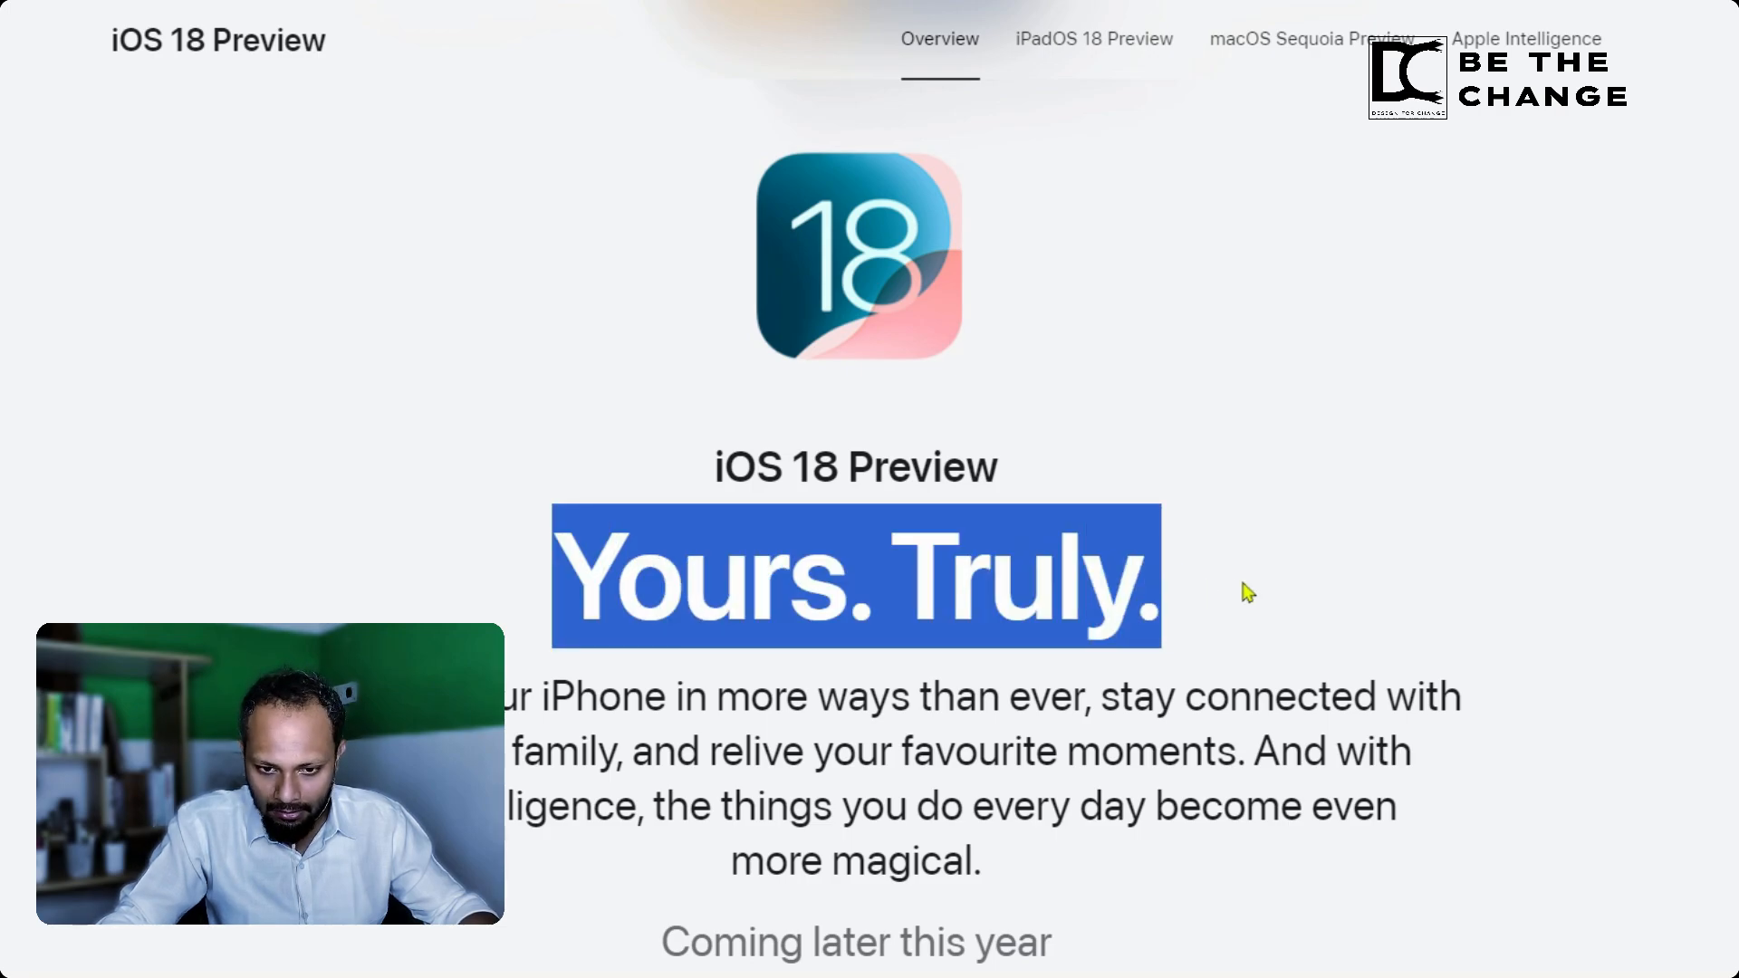
left_click_drag(280, 697, 1164, 856)
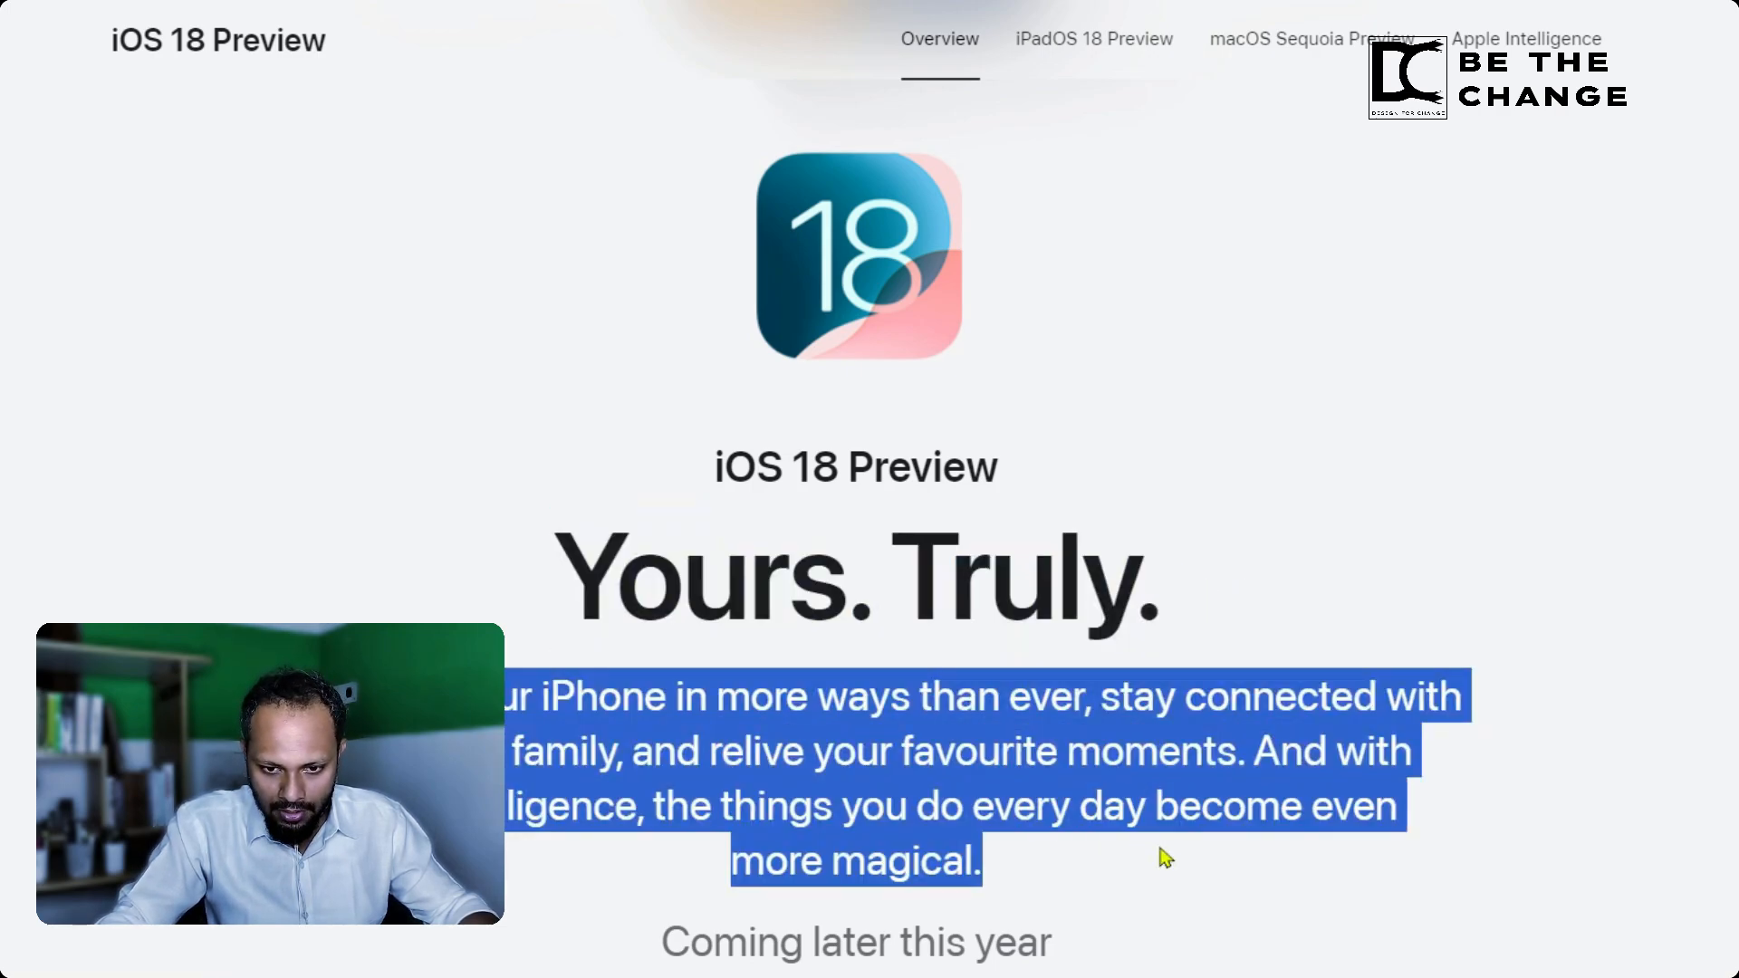
scroll(1146, 877, "down", 2)
left_click_drag(675, 787, 1098, 811)
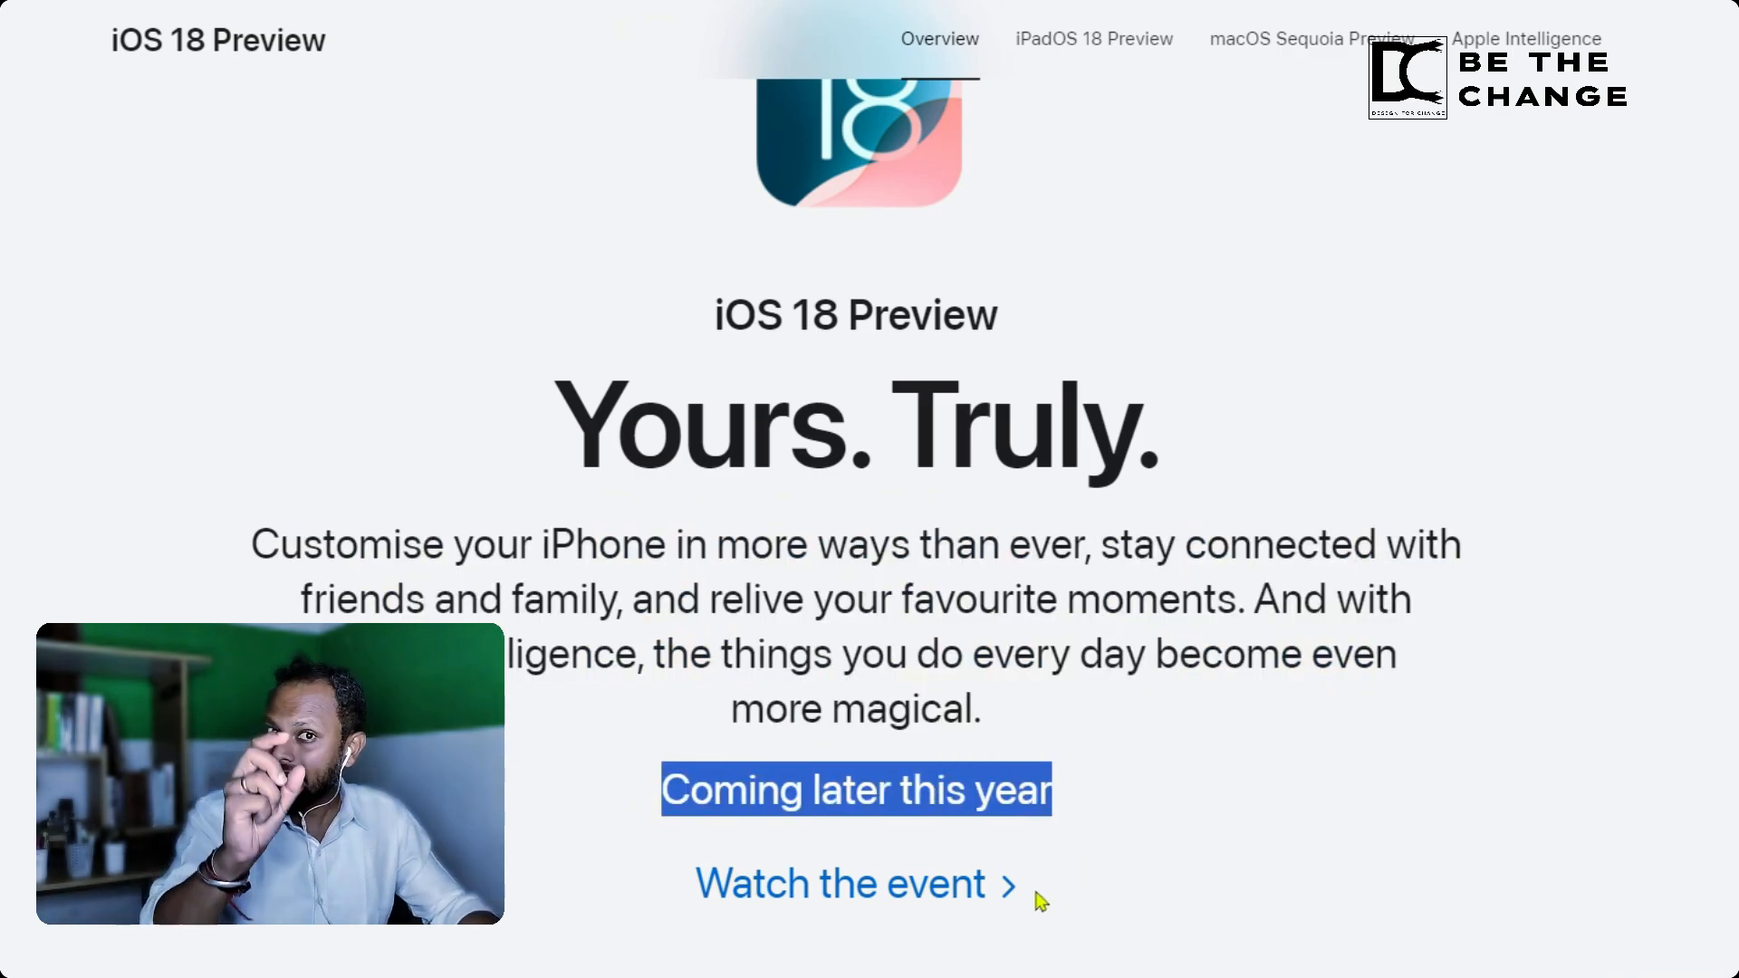
left_click_drag(1035, 894, 675, 890)
left_click(1573, 774)
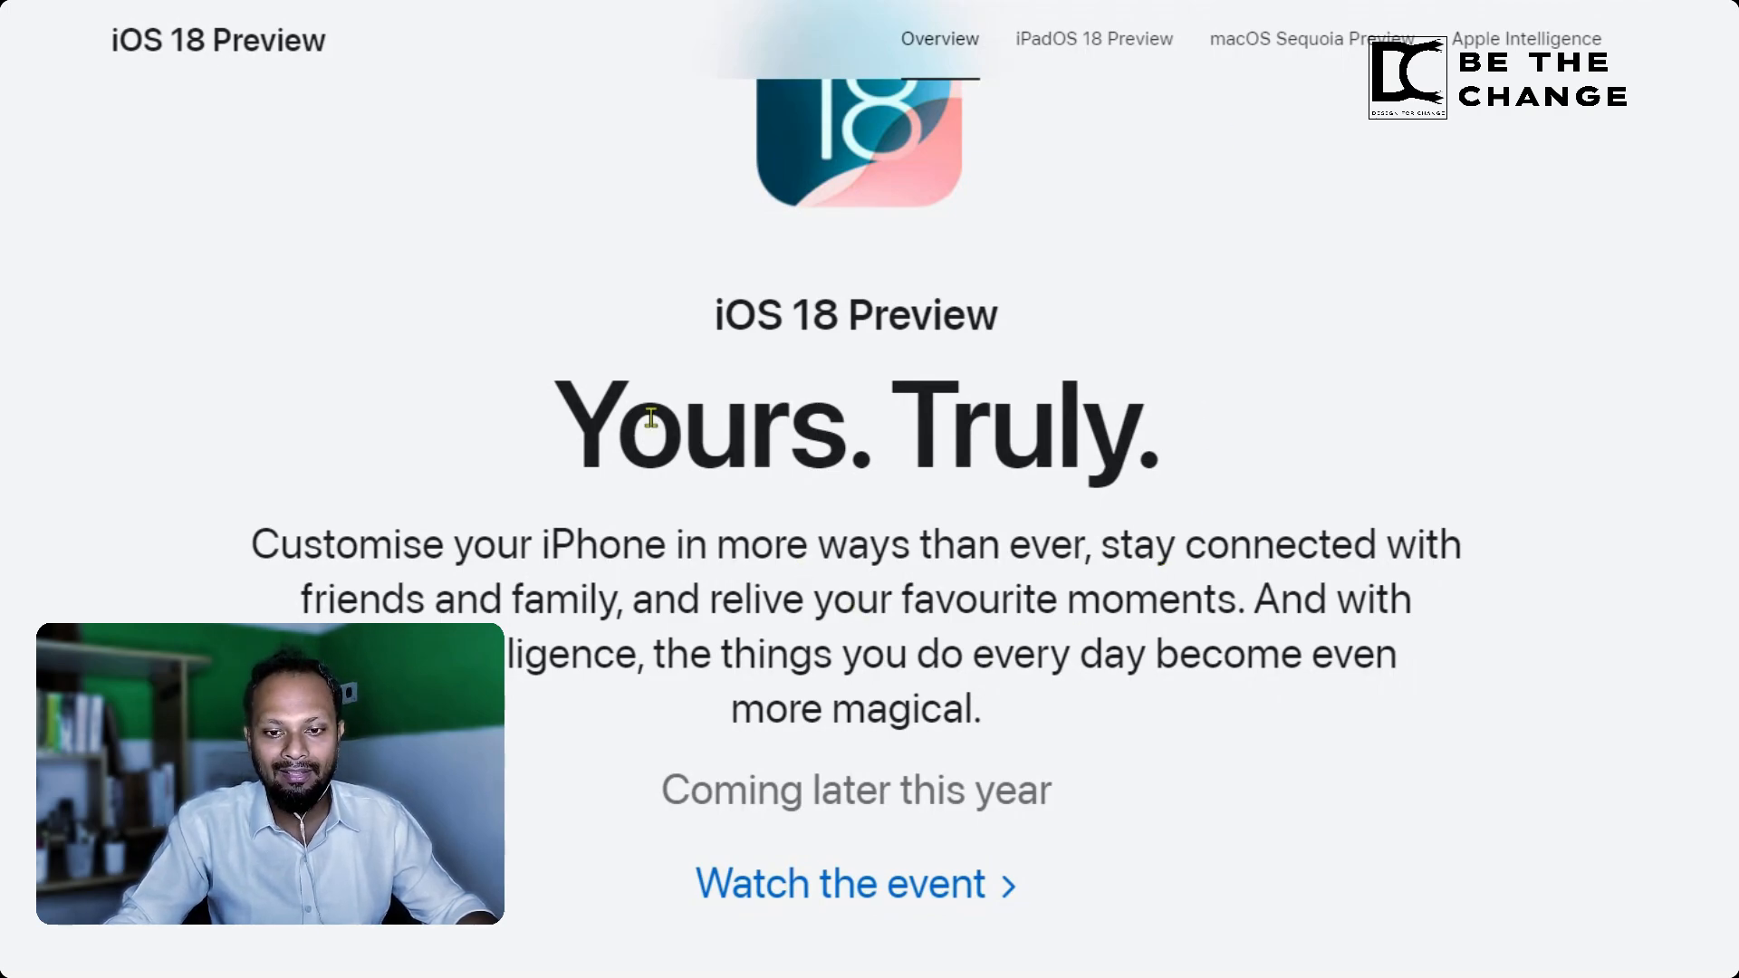
Step: Compare the large headline with the grey "Coming later this year" line by highlighting each again
left_click_drag(661, 439, 1185, 453)
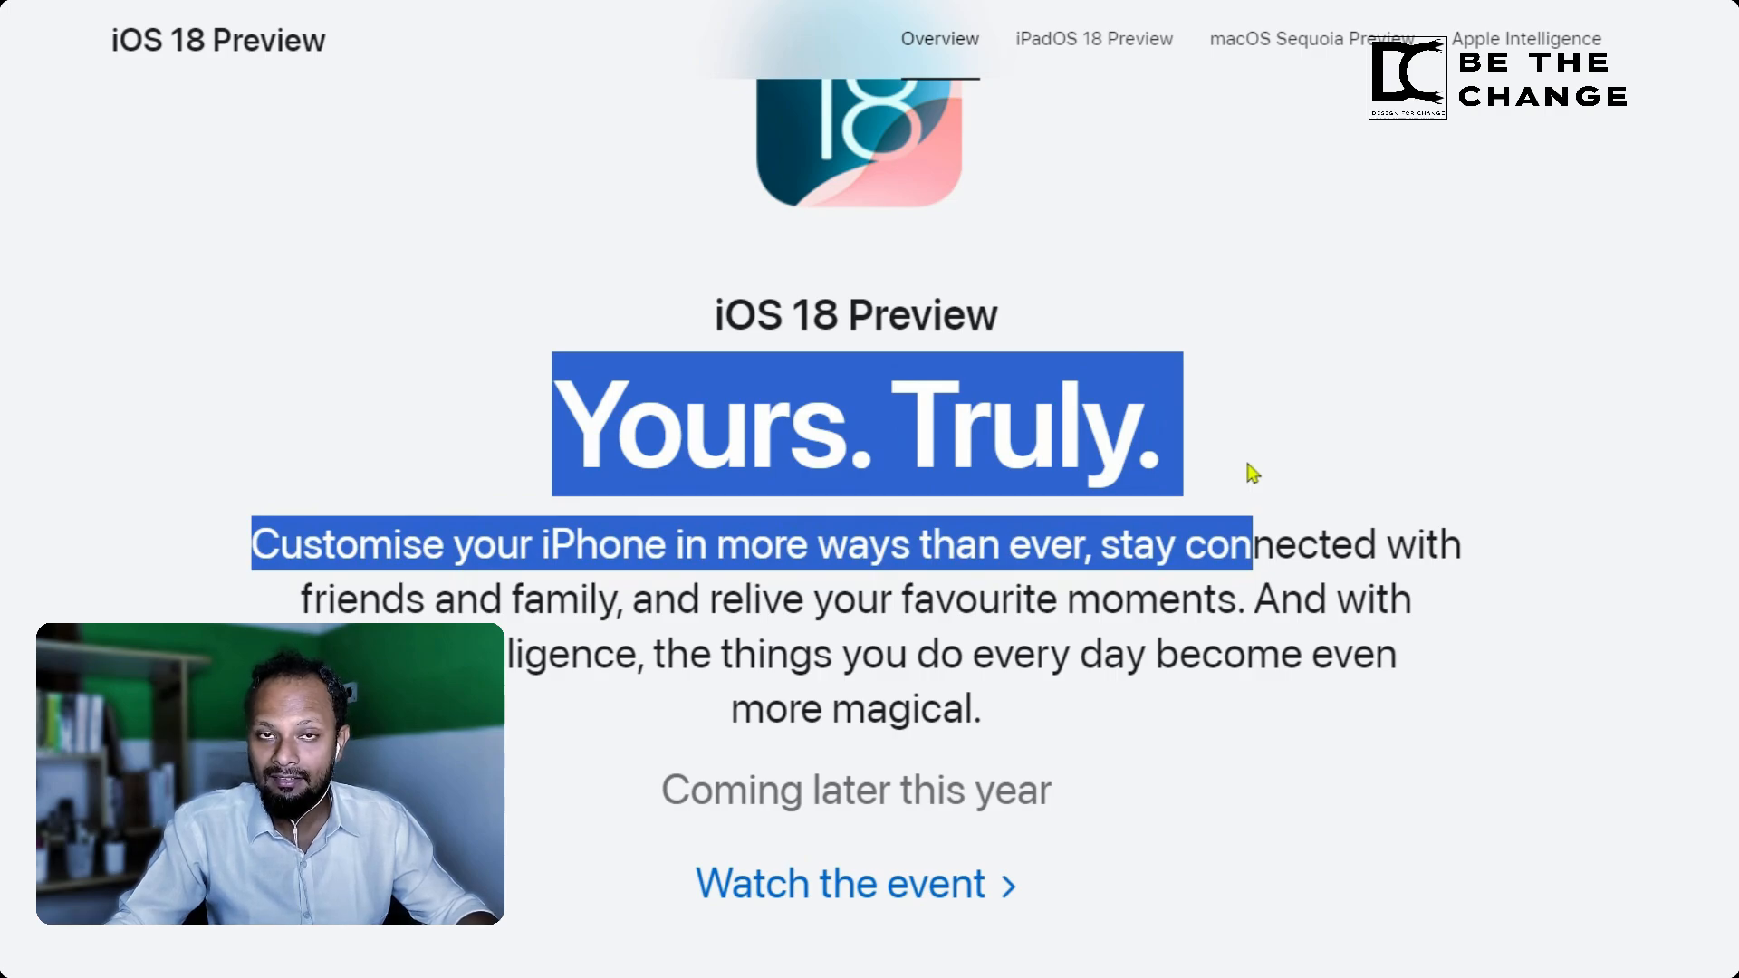
left_click(1304, 455)
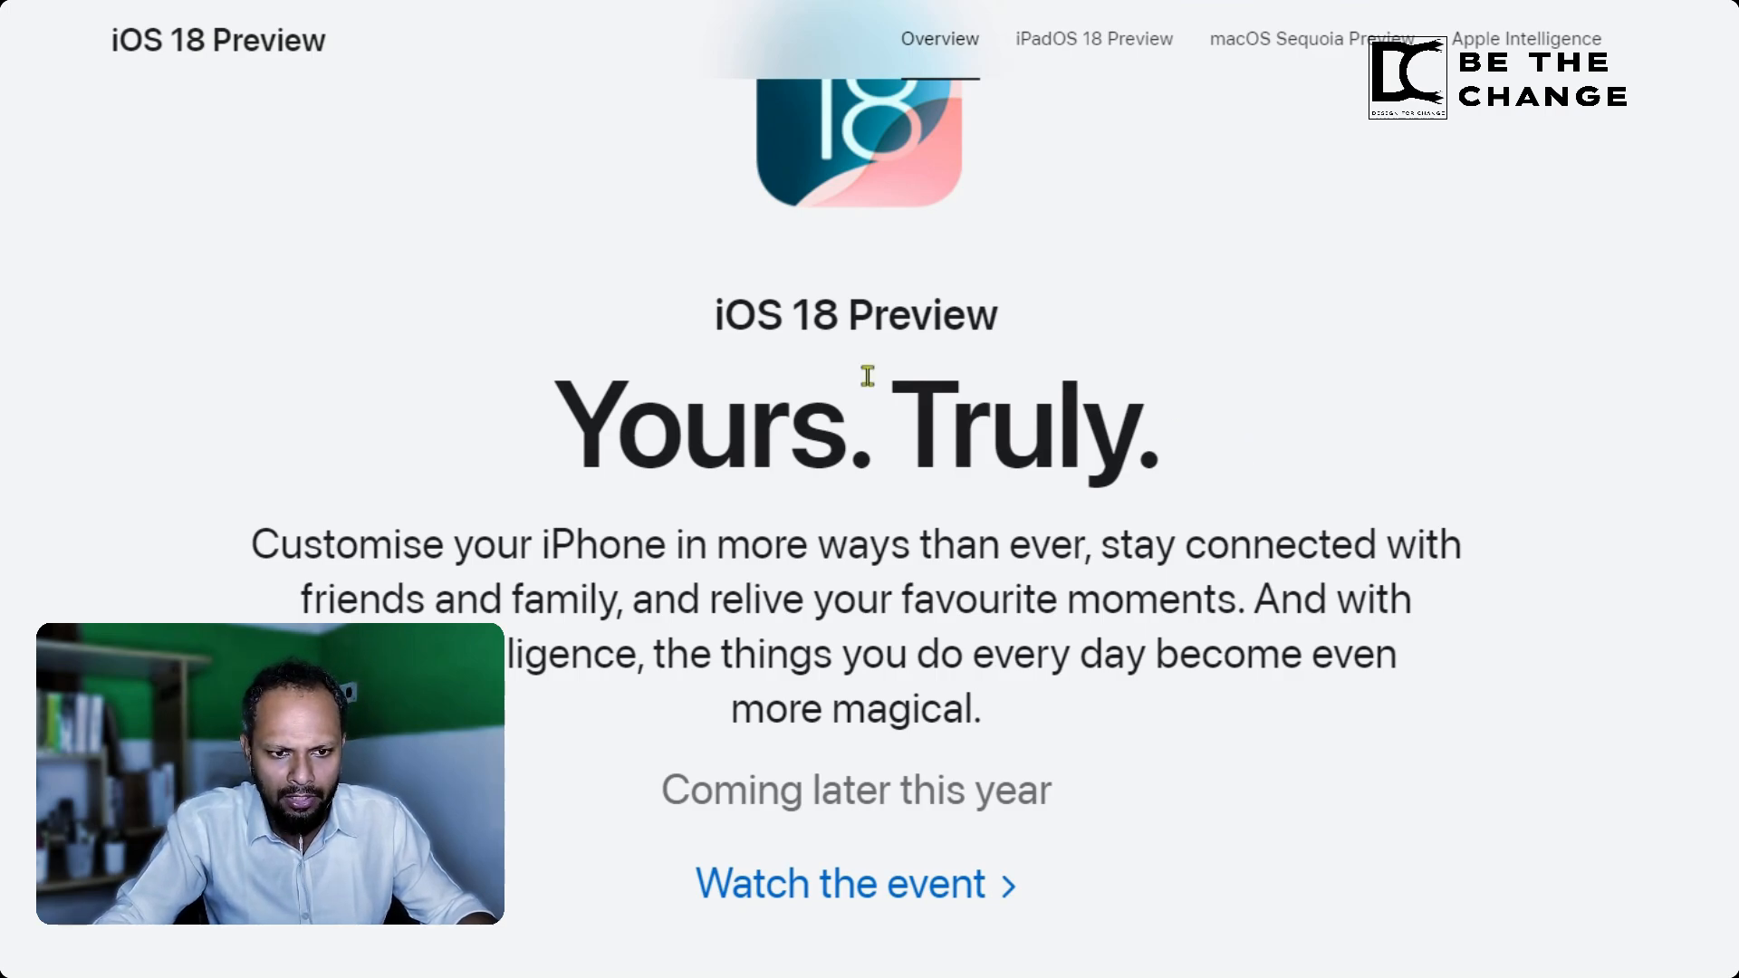
scroll(885, 499, "down", 2)
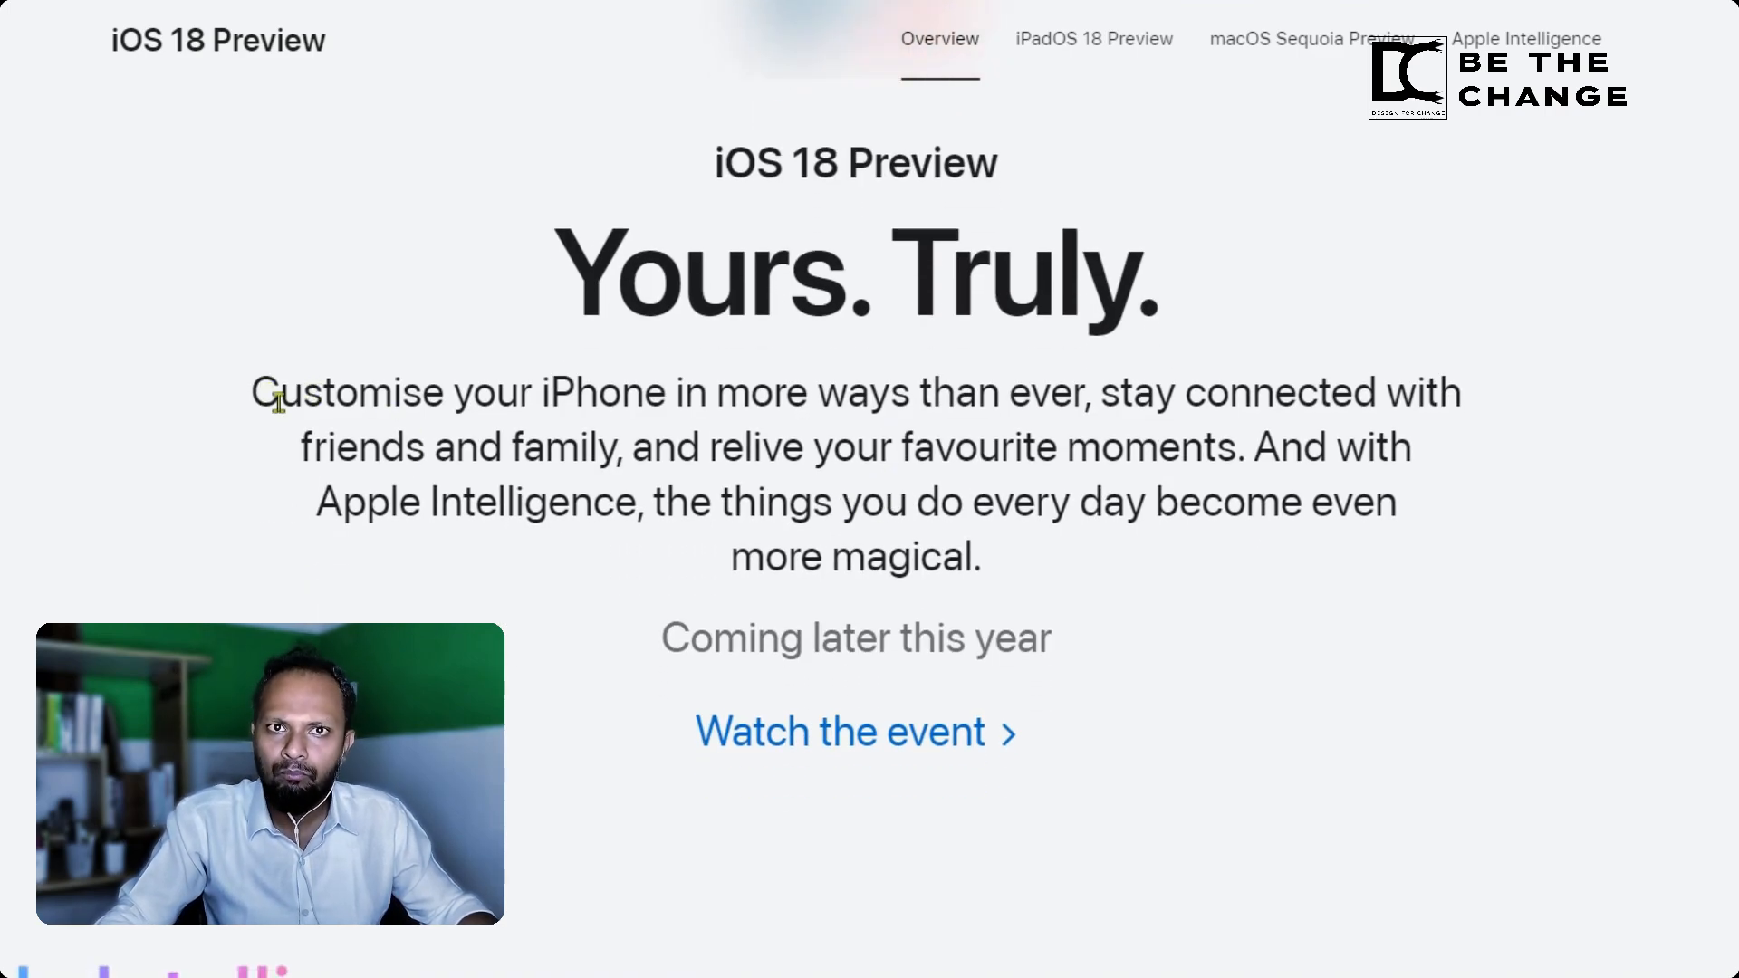
left_click_drag(662, 636, 1080, 664)
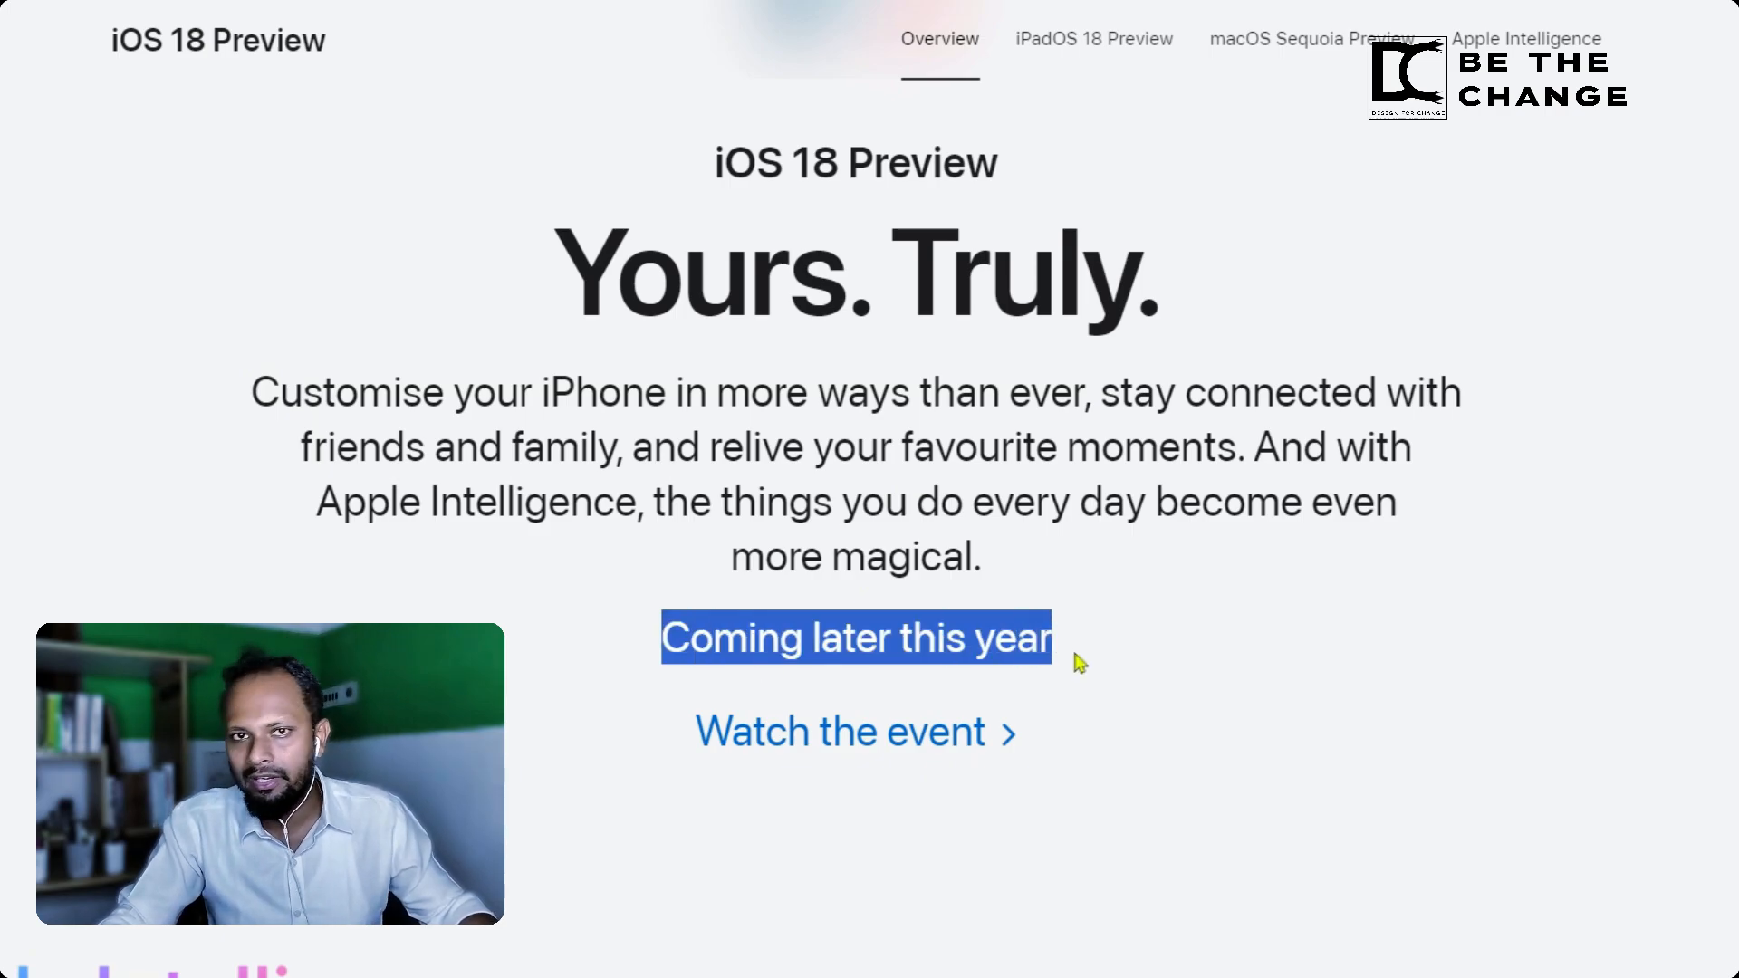
left_click(1200, 680)
Step: Examine the headings, body text and feature cards in the iOS 18 page's Apple Intelligence section
scroll(916, 368, "down", 6)
scroll(933, 449, "down", 3)
scroll(462, 505, "up", 2)
scroll(462, 504, "down", 4)
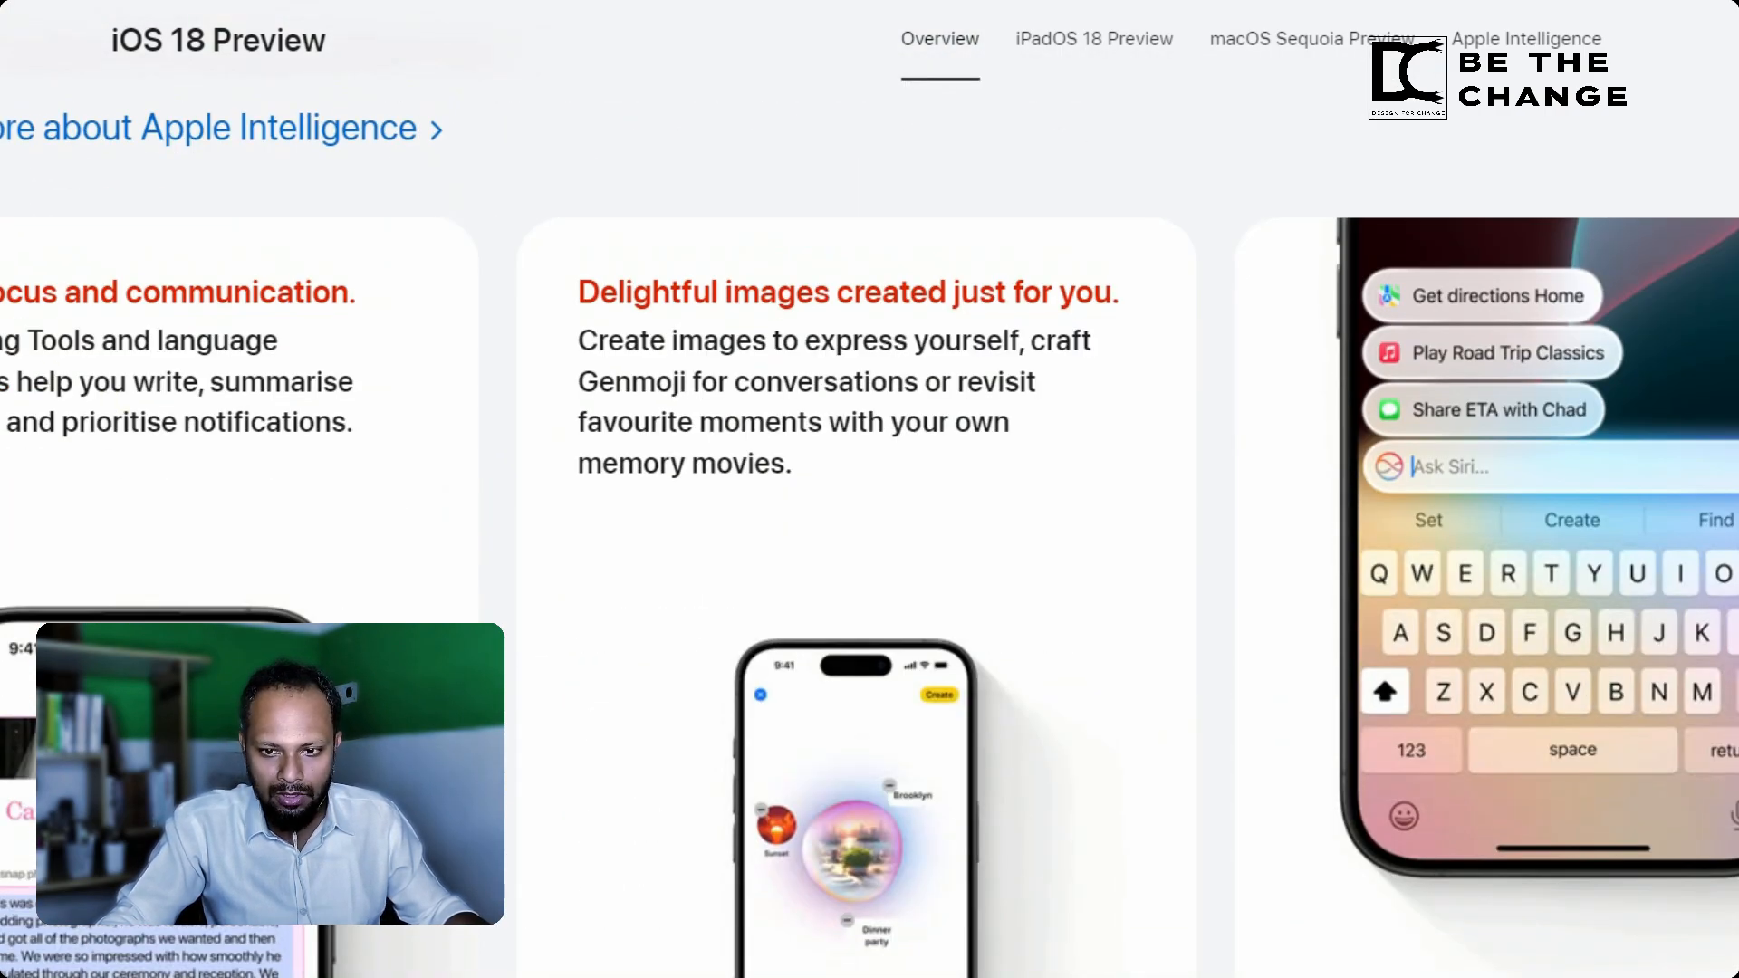
scroll(303, 439, "down", 4)
scroll(813, 650, "up", 5)
scroll(813, 651, "up", 6)
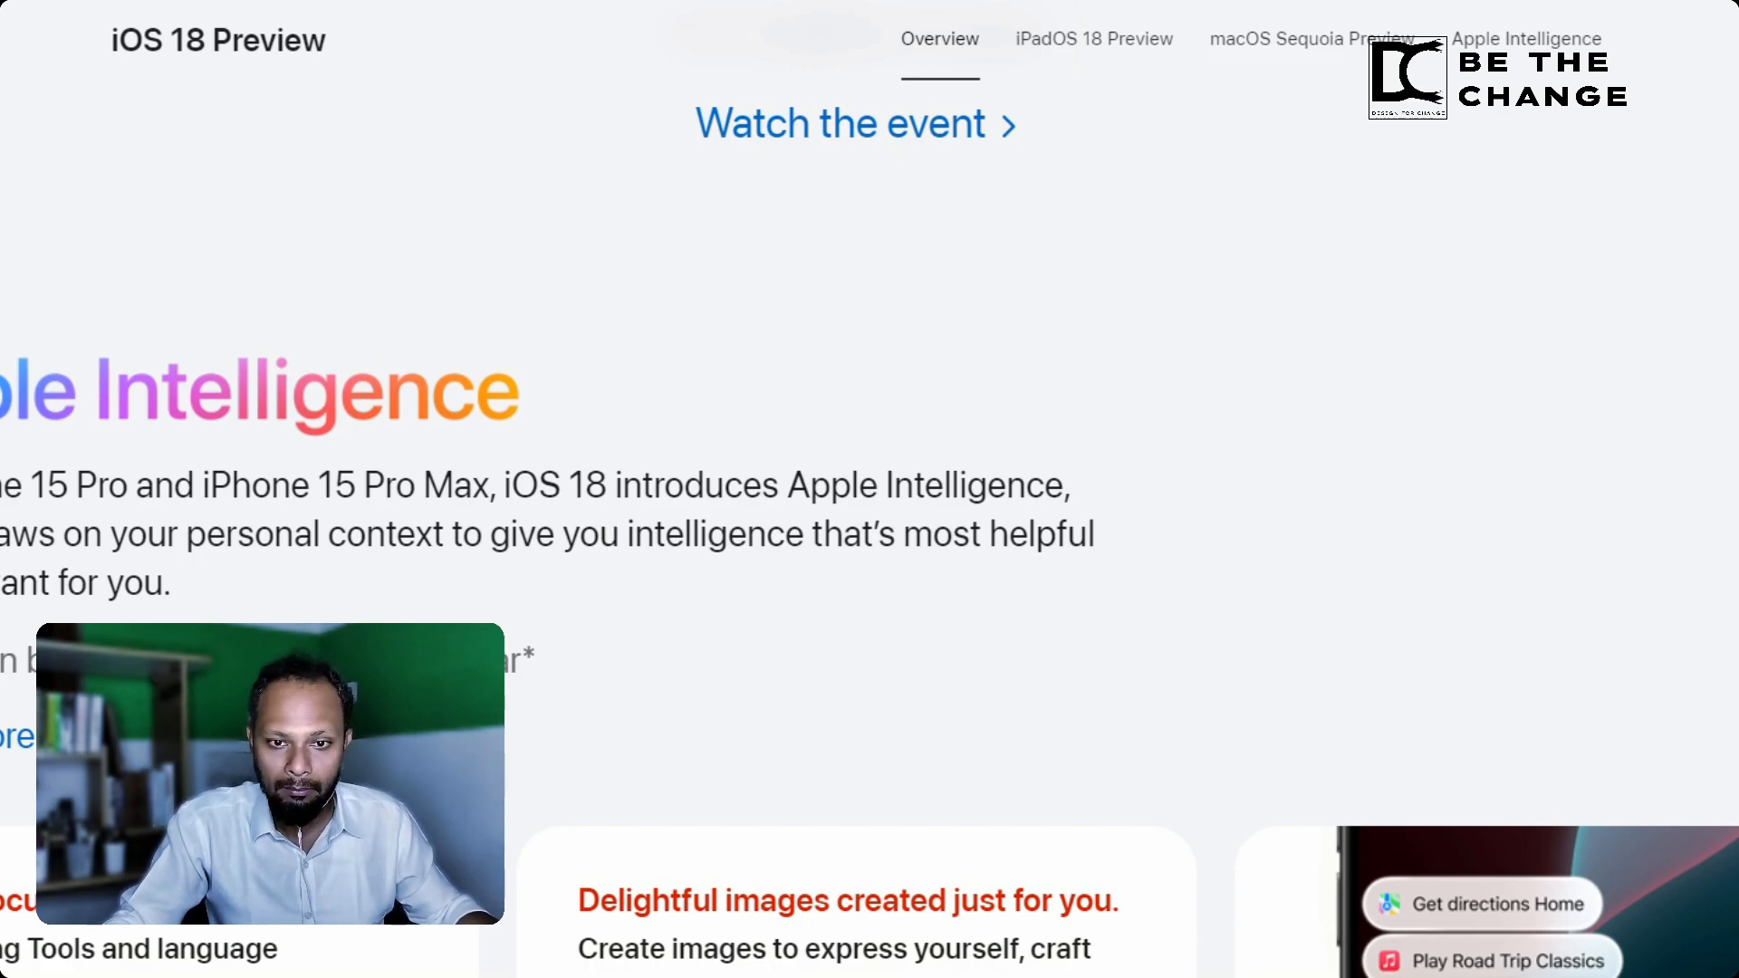
scroll(613, 540, "up", 15)
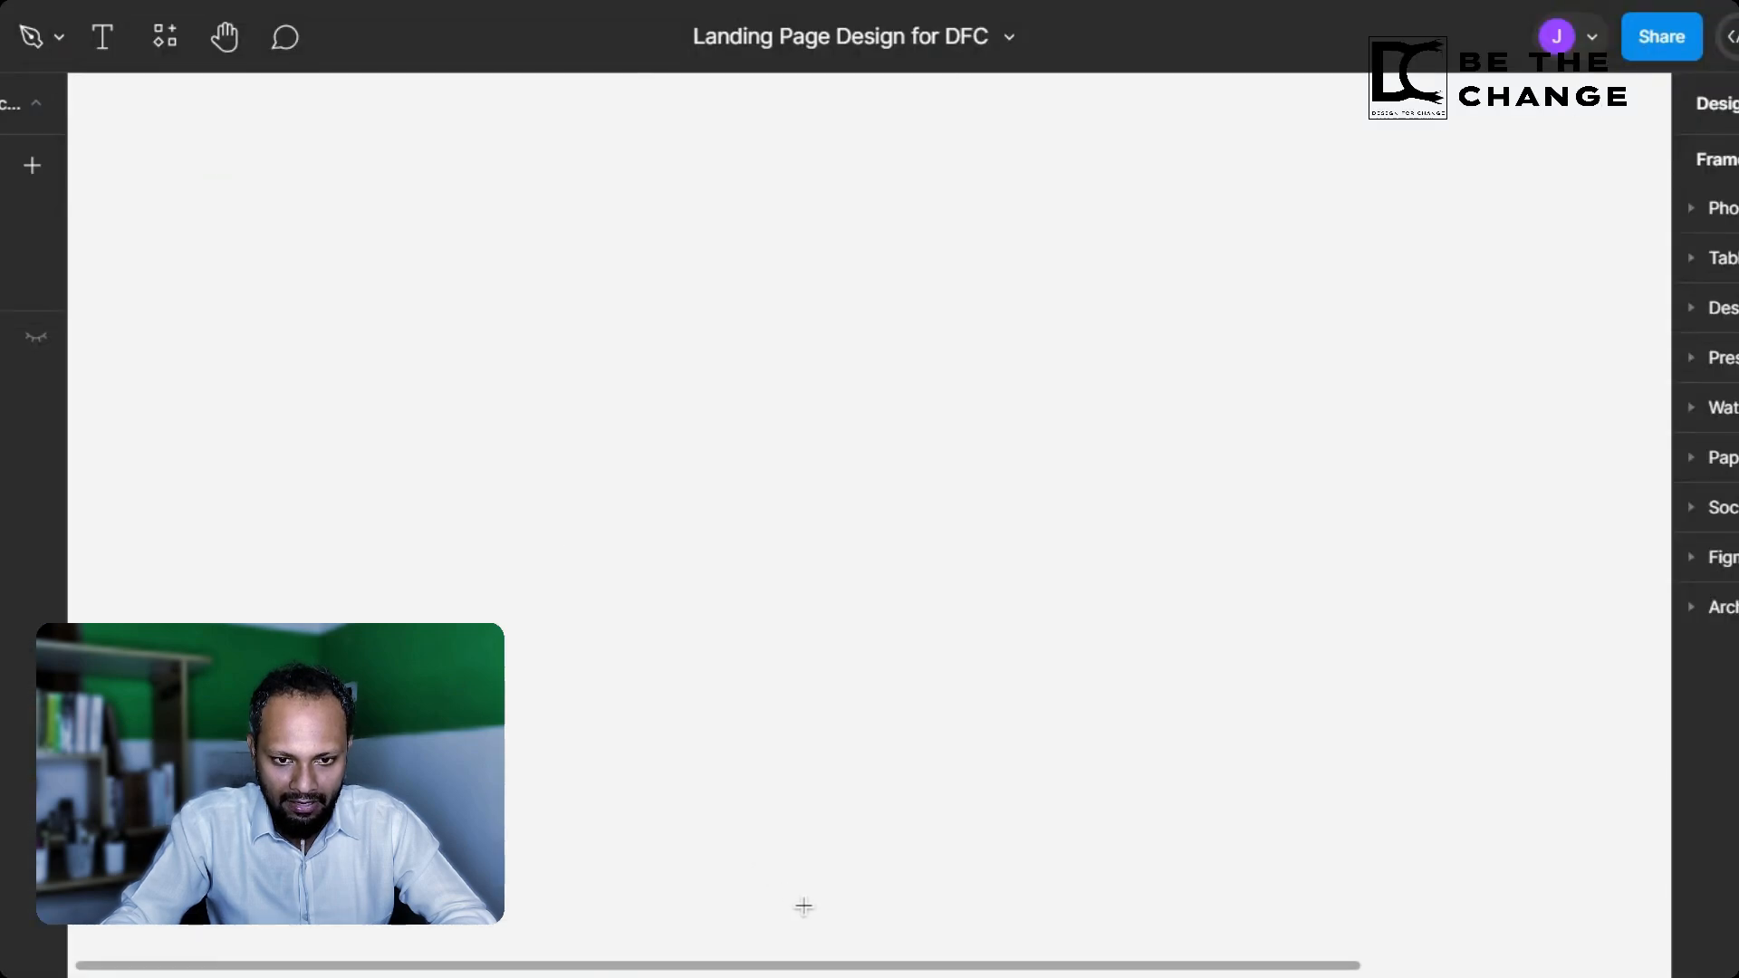
Step: Switch to the Landing Page Design for DFC file in Figma and draw a tall portrait frame filled with black (000000)
mouse_move(205, 158)
left_mouse_down()
mouse_move(803, 885)
mouse_move(740, 891)
left_mouse_up()
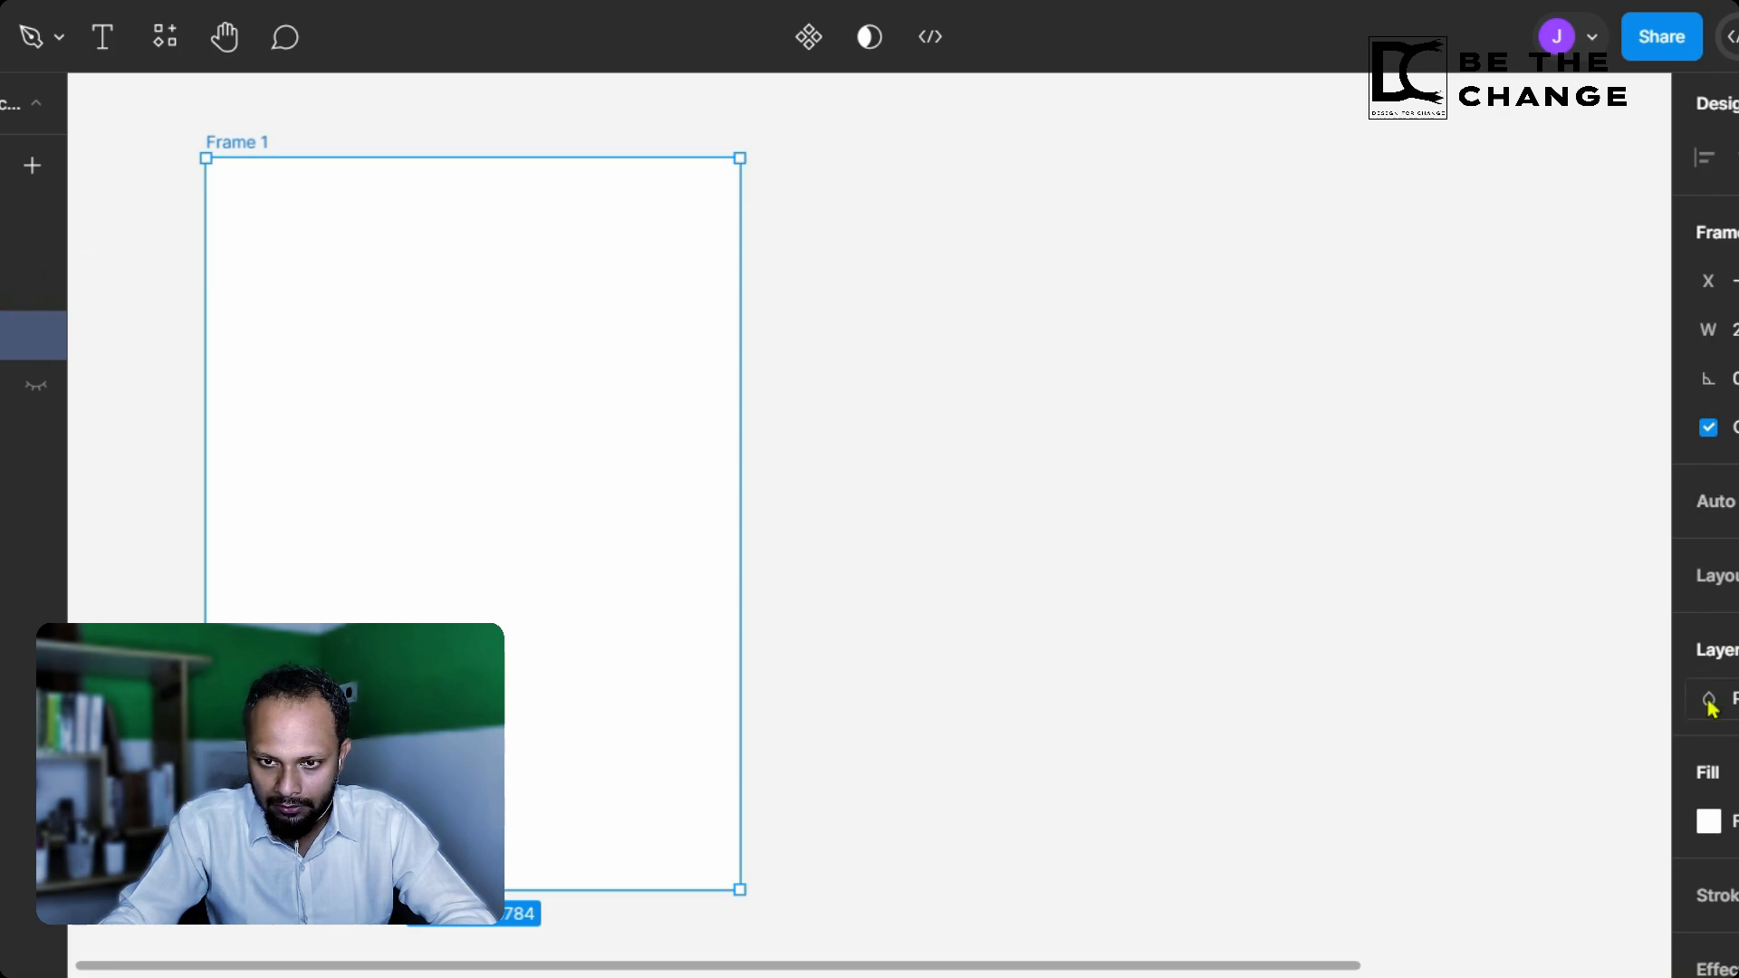
left_click(1707, 822)
left_click_drag(1318, 284, 1304, 241)
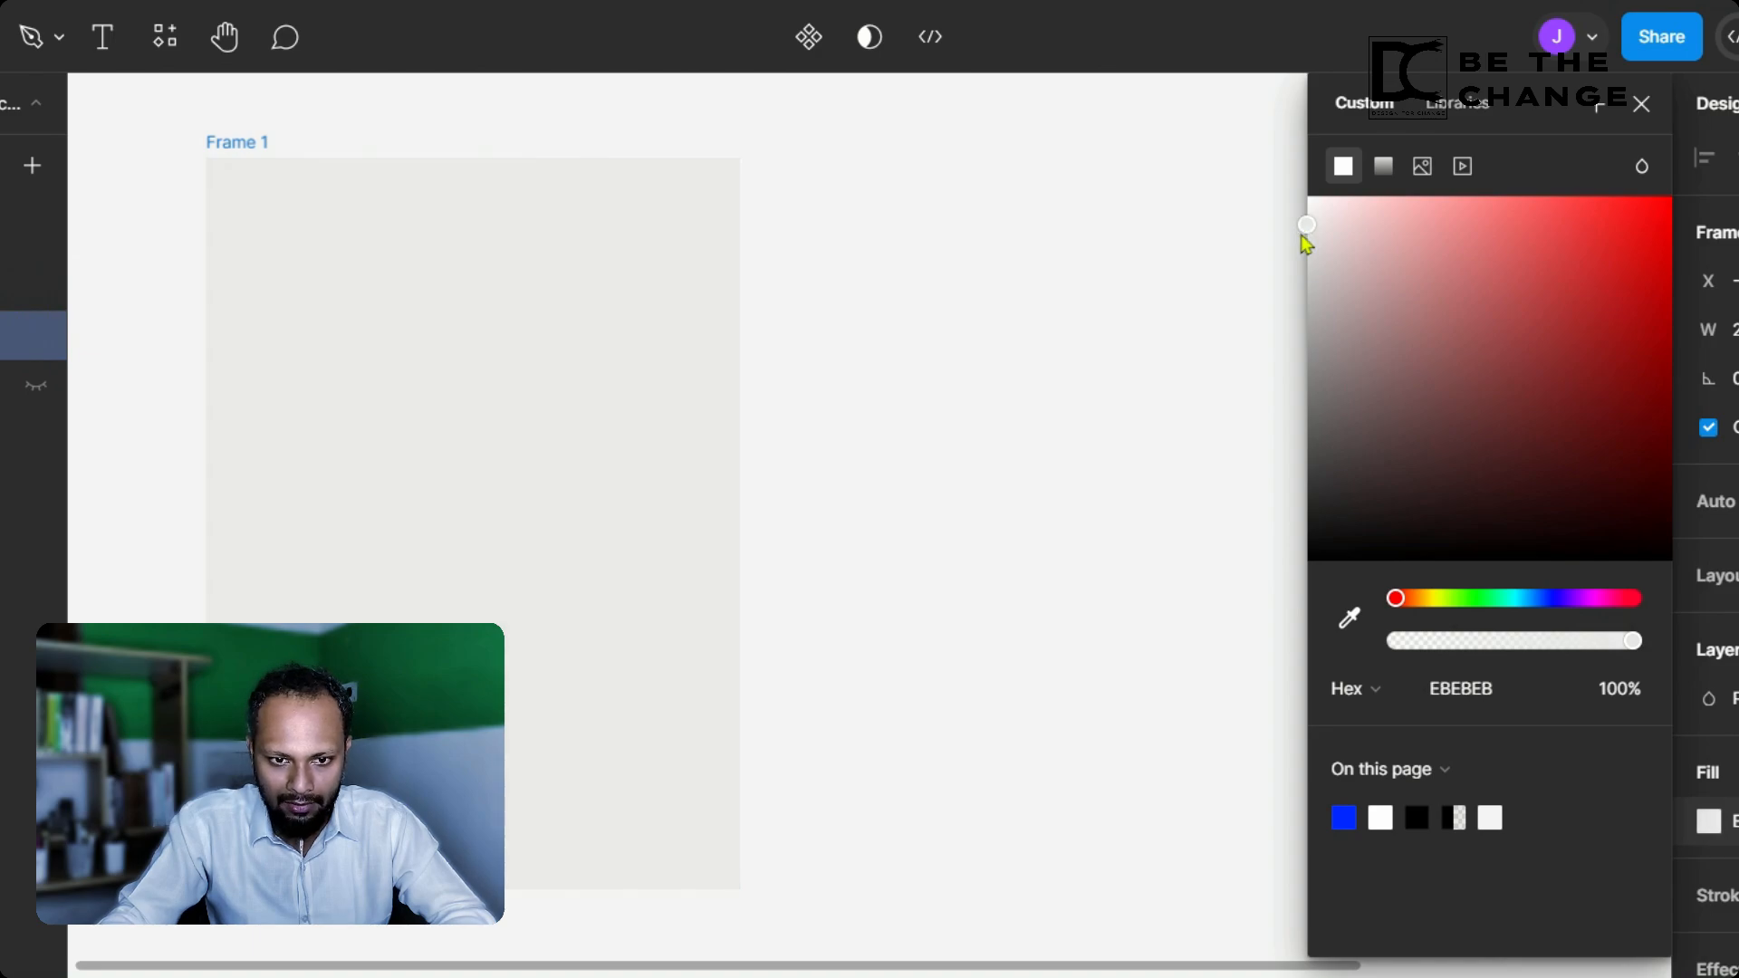
left_click_drag(1367, 326, 1300, 604)
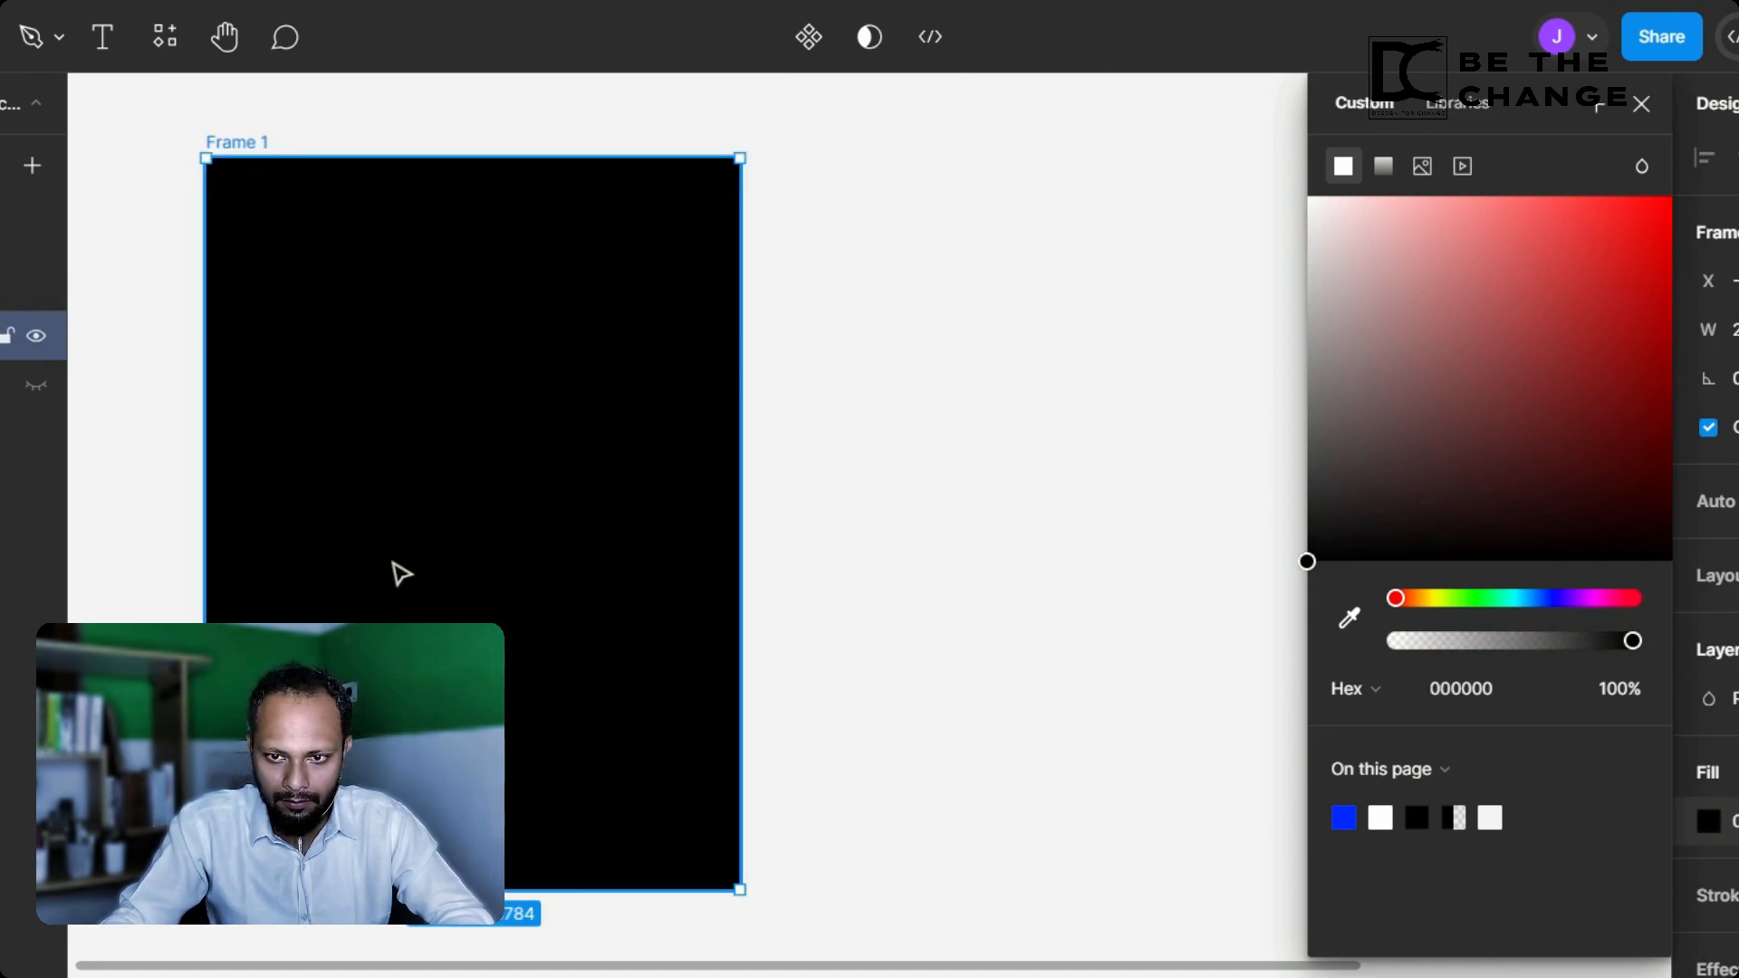
Step: Draw a tall, narrow light grey rectangle inside the black frame, near its left edge
scroll(670, 552, "left", 2)
scroll(749, 547, "up", 2)
left_click(1224, 480)
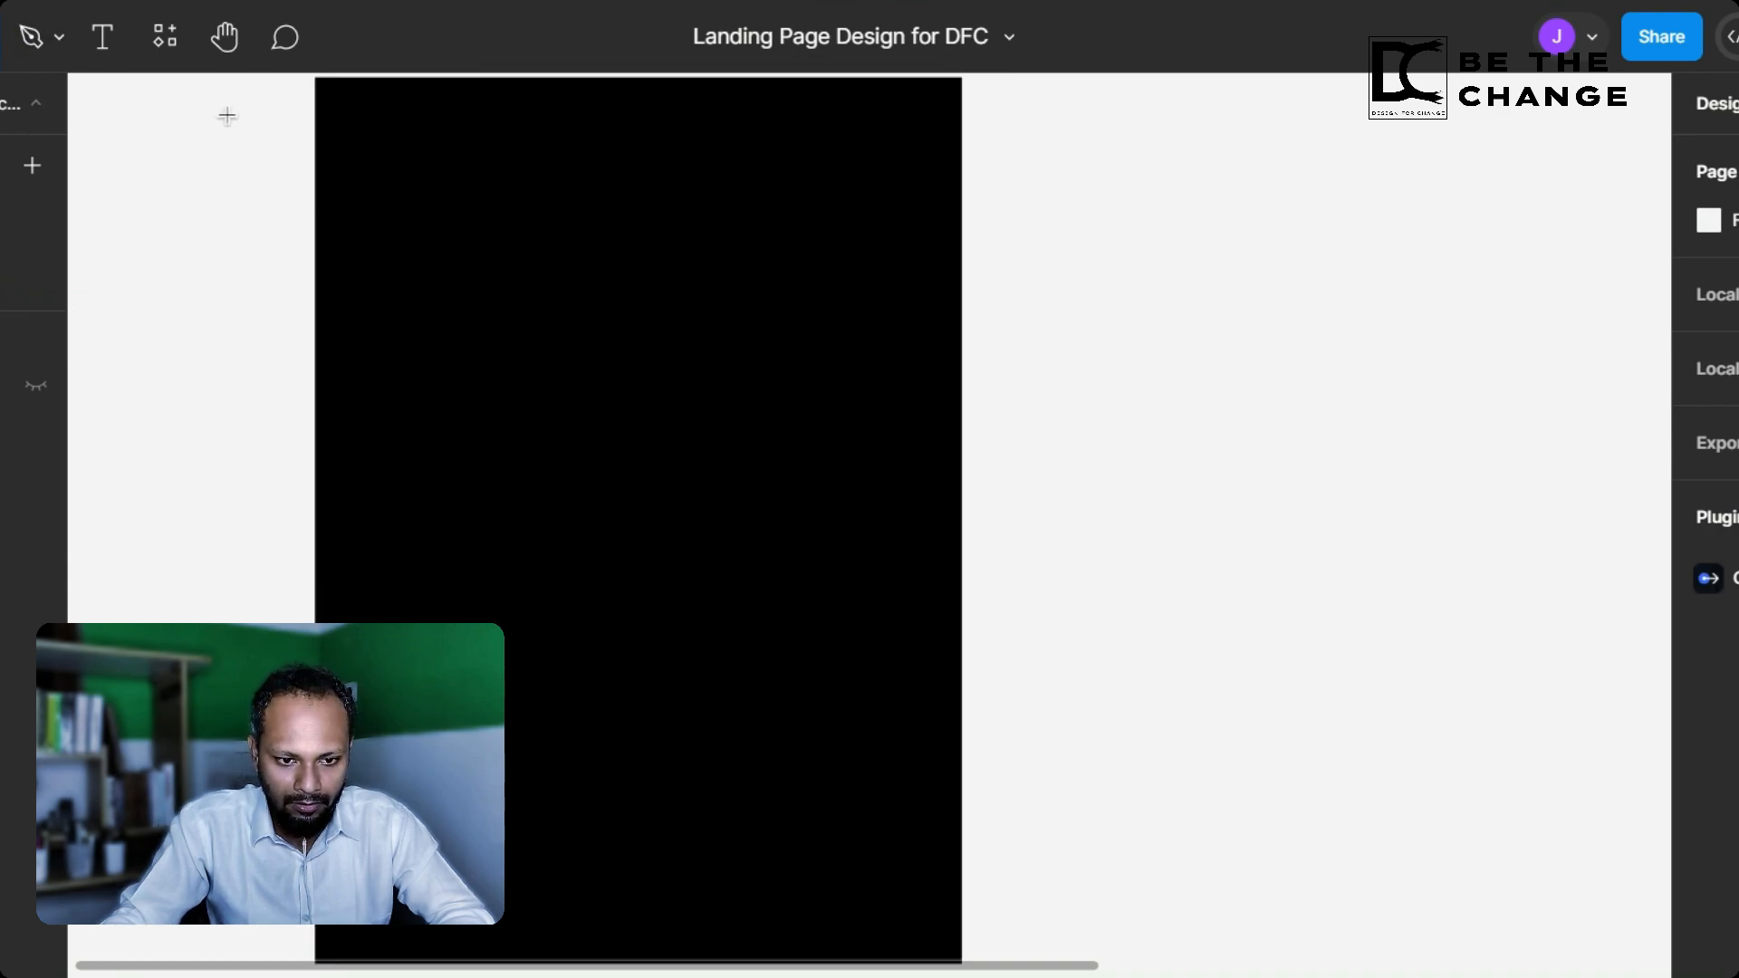
mouse_move(373, 149)
left_mouse_down()
mouse_move(504, 621)
mouse_move(508, 796)
mouse_move(476, 922)
mouse_move(462, 793)
mouse_move(478, 719)
mouse_move(462, 701)
left_mouse_up()
left_click(1278, 553)
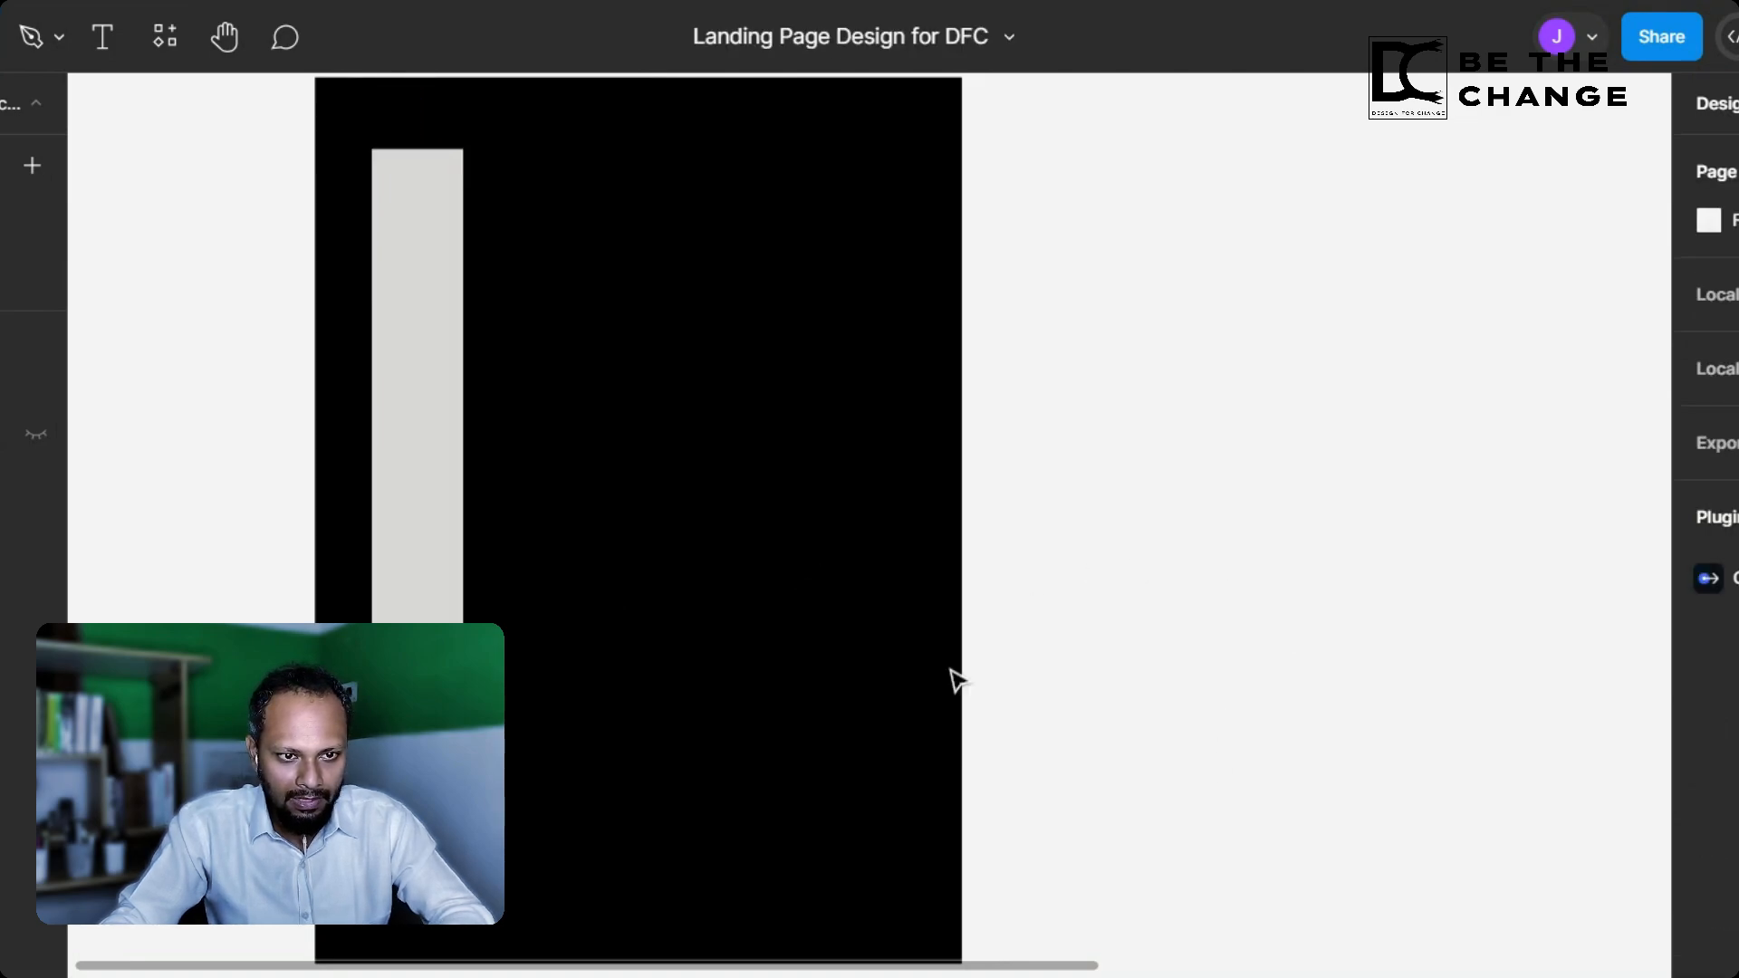
Step: Draw a text box on the black area beside the grey bar and enter "I am the best of the best in the world"
left_click(103, 38)
left_click_drag(541, 504, 885, 668)
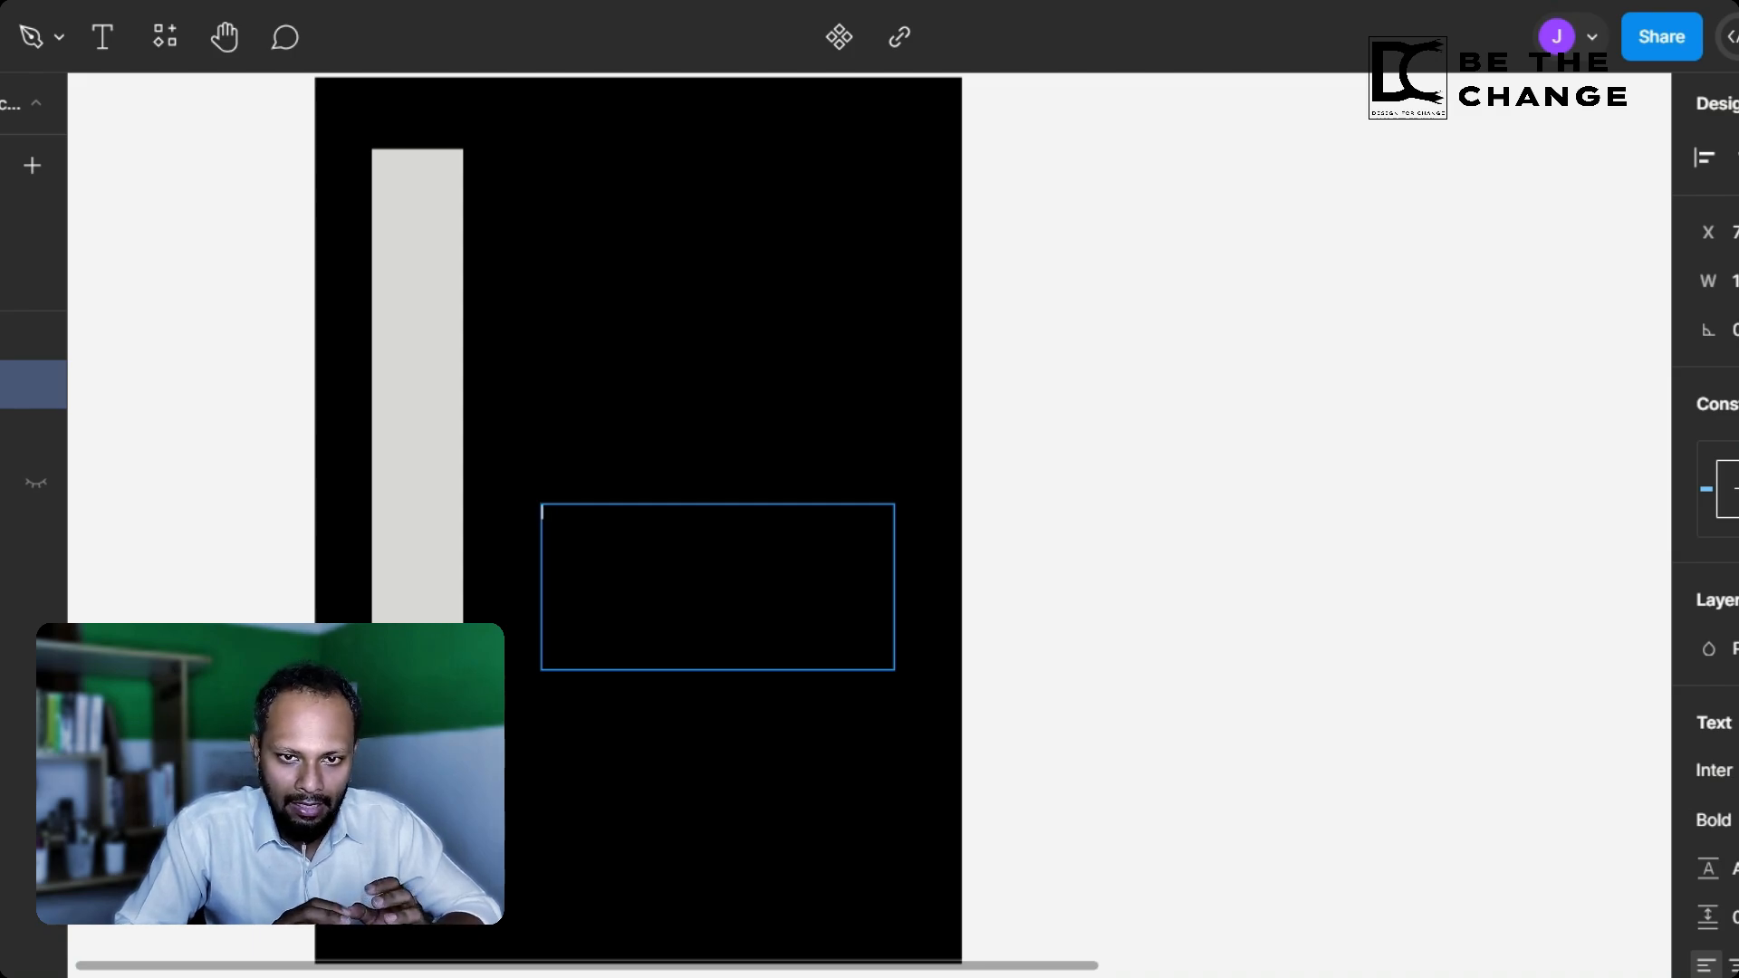
type("I am the best of the best in the world")
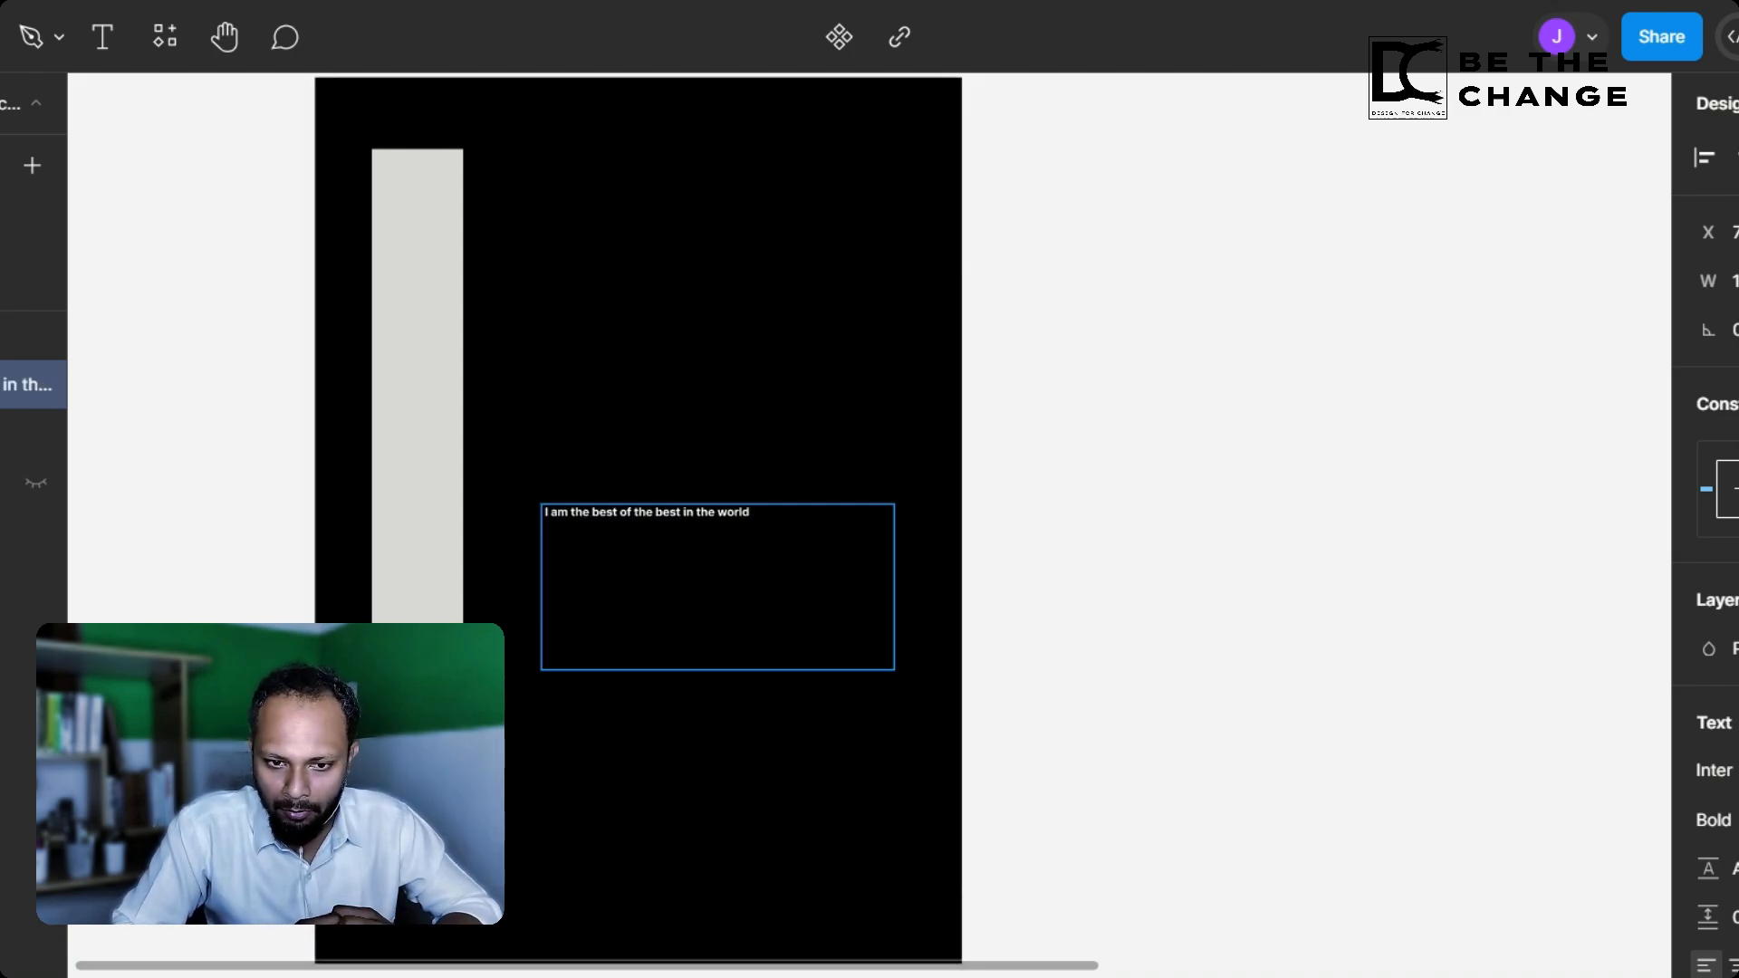
Step: Continue the paragraph with "and I am presenting the best of my work in this particular album. Take a look. It will"
type(" my work in this particular")
type(" album")
type(". Take a look. It will")
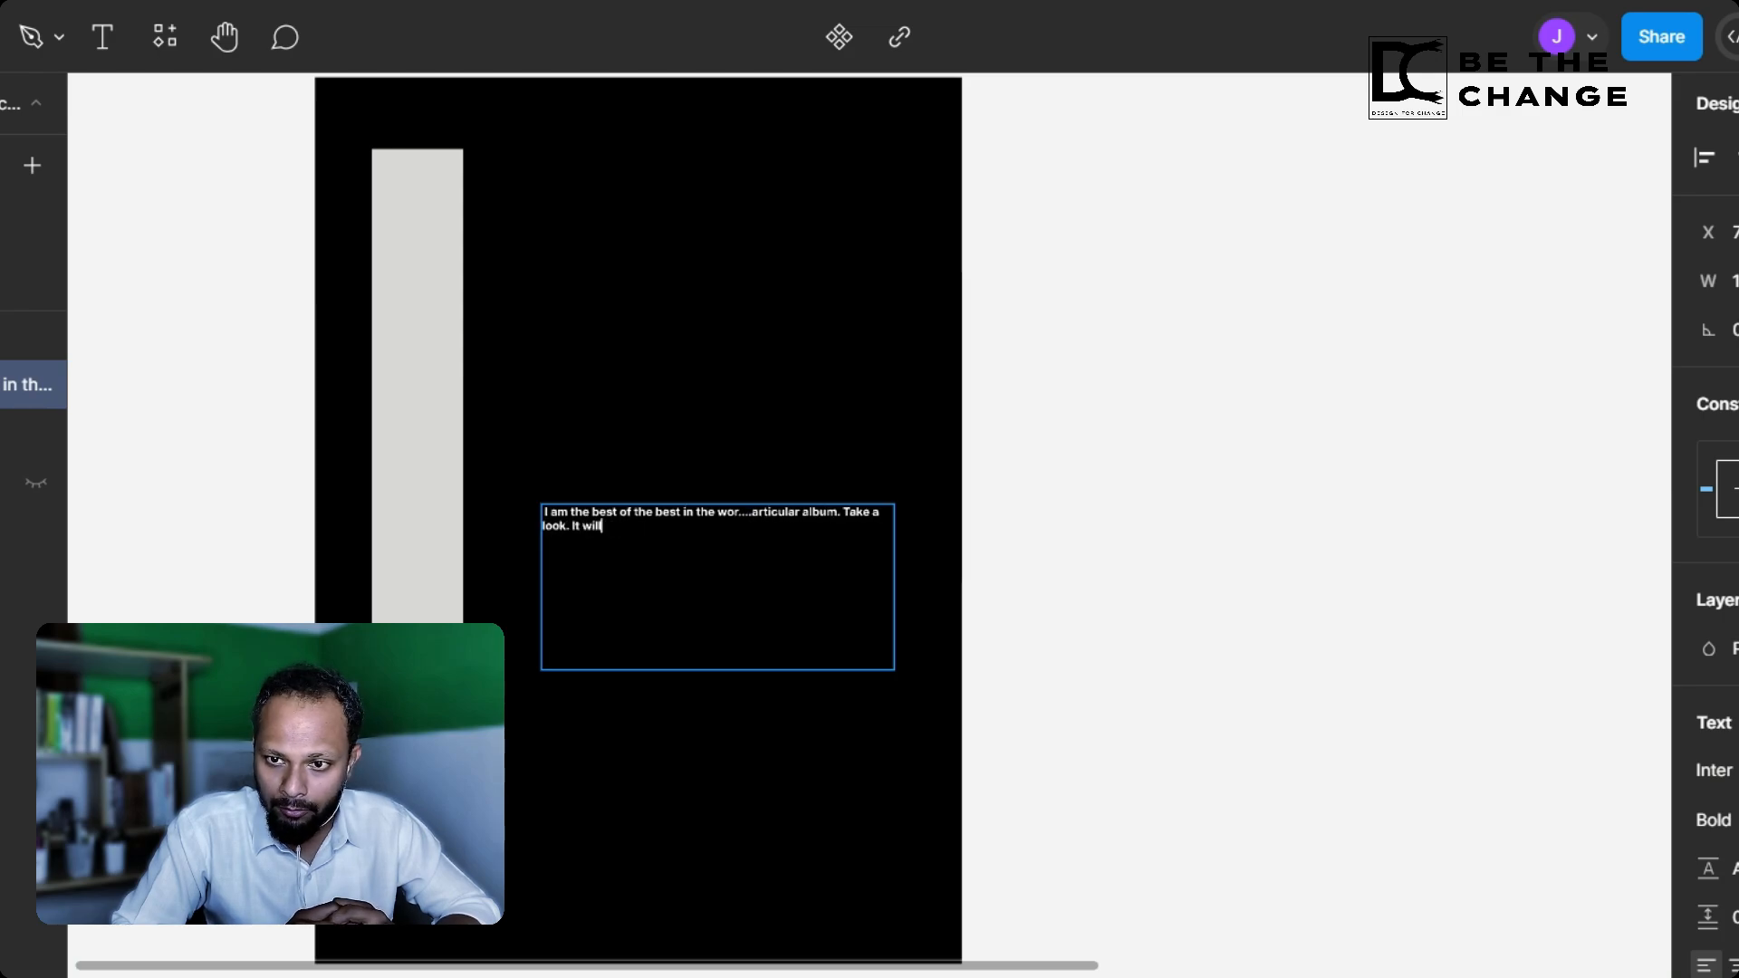
Step: Finish the paragraph with "take only 5 minutes to view this. For more information, contact me at. designforchange.com."
type(" take only five minutes to view this")
type(". For more information, contact me")
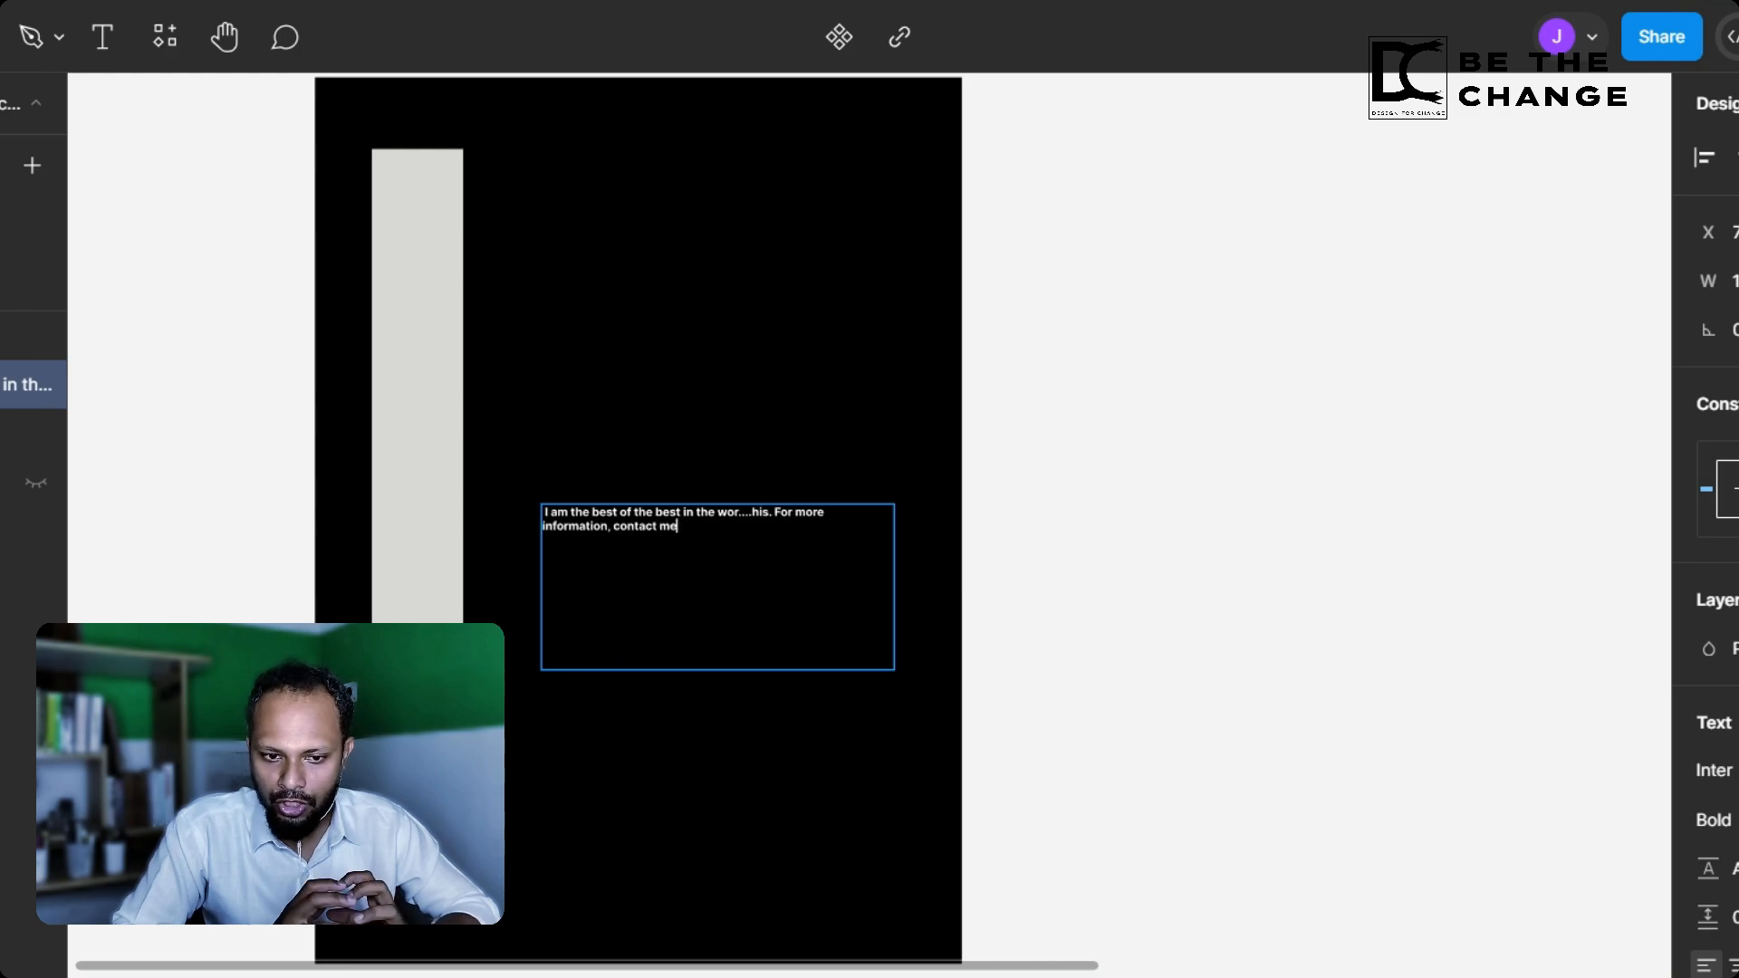
type(" at. designforchange.com.")
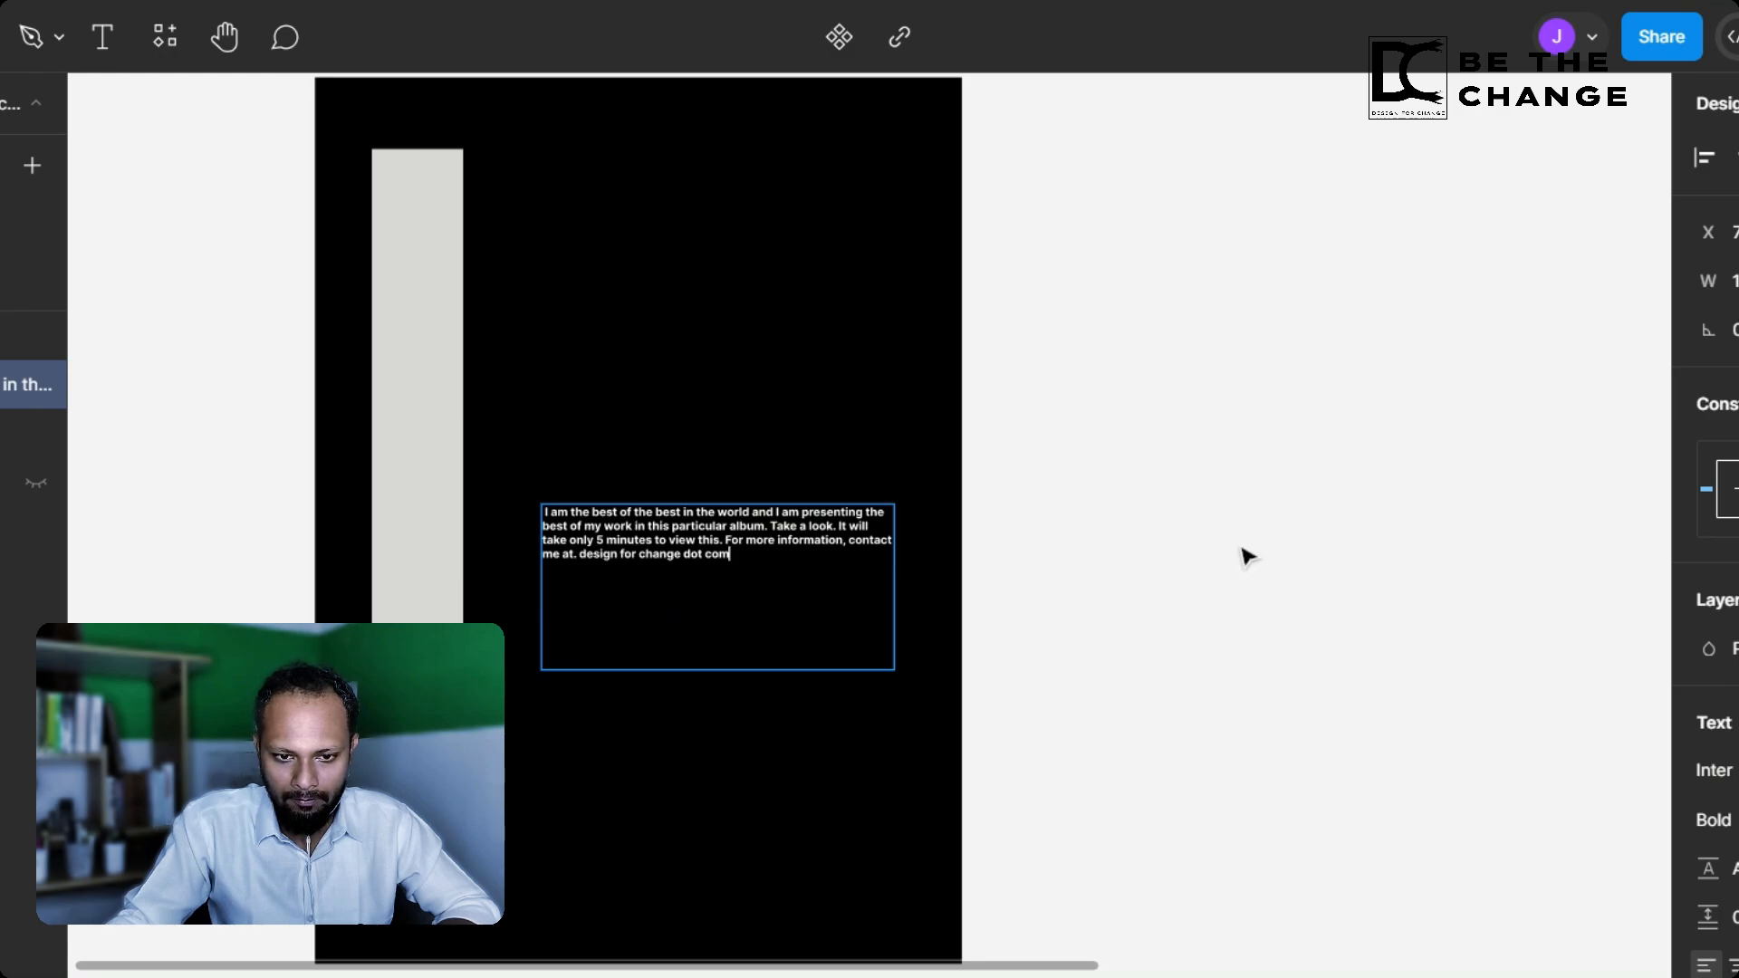
key("Escape")
Step: Change the paragraph's font weight to Regular and move it lower and slightly left in the black frame
left_click(692, 497)
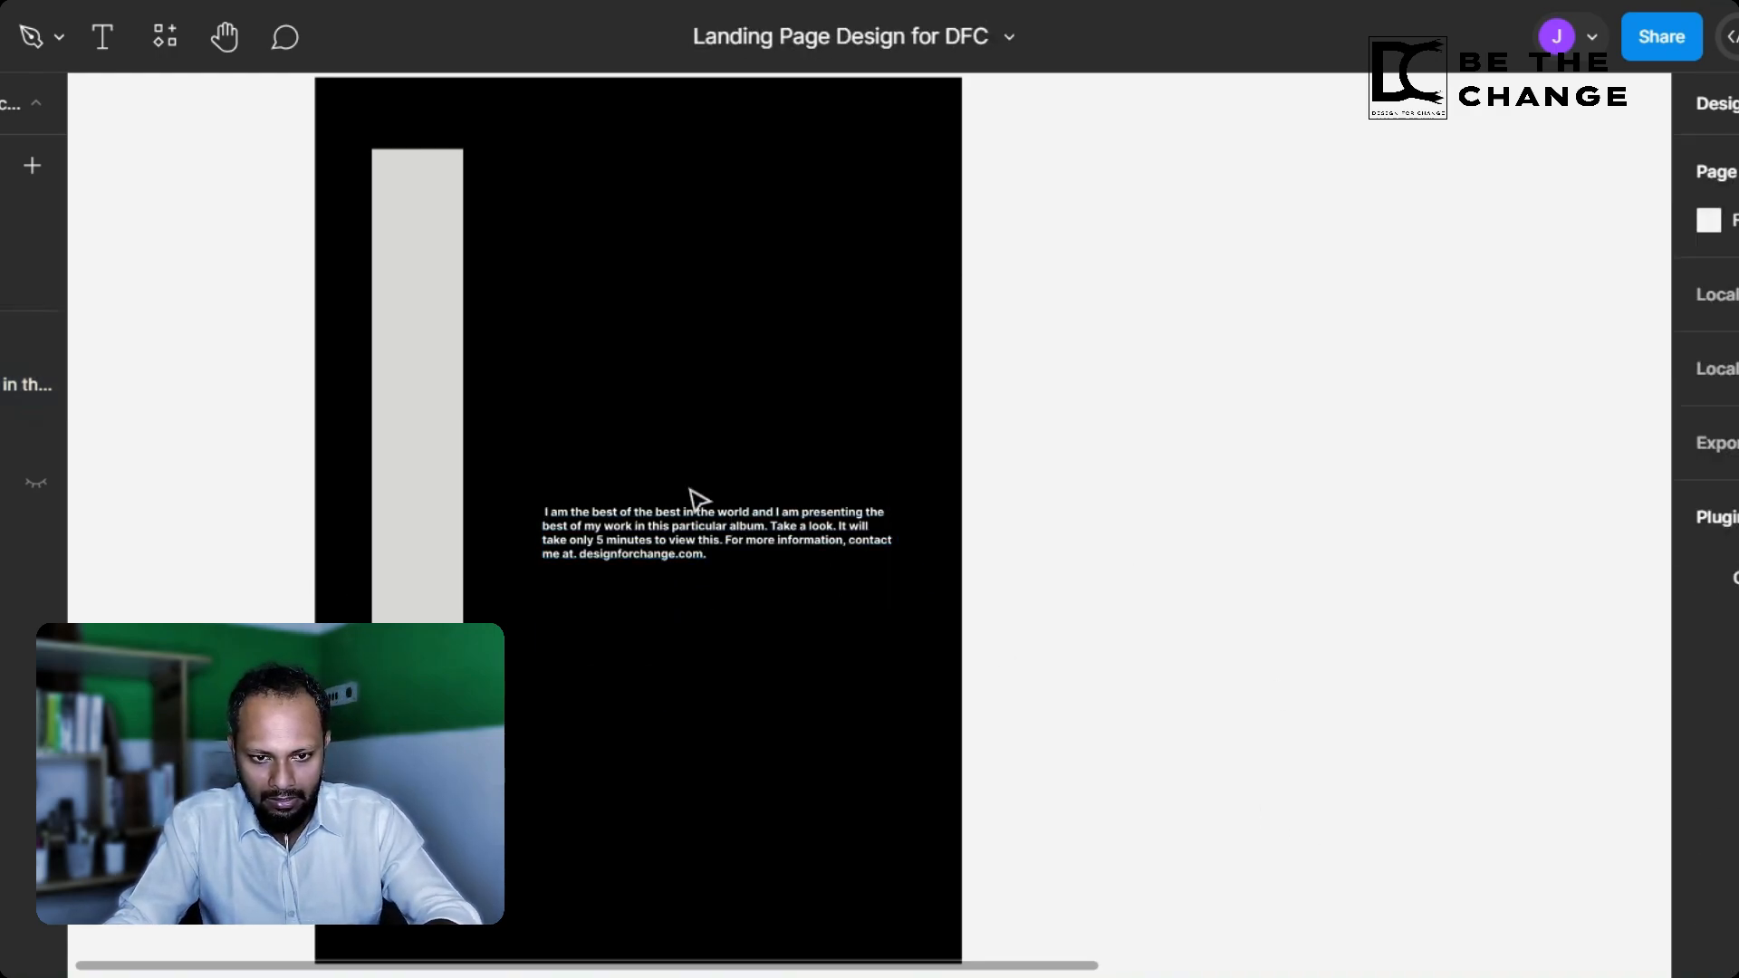
left_click(703, 555)
key("ctrl+b")
left_click(1169, 580)
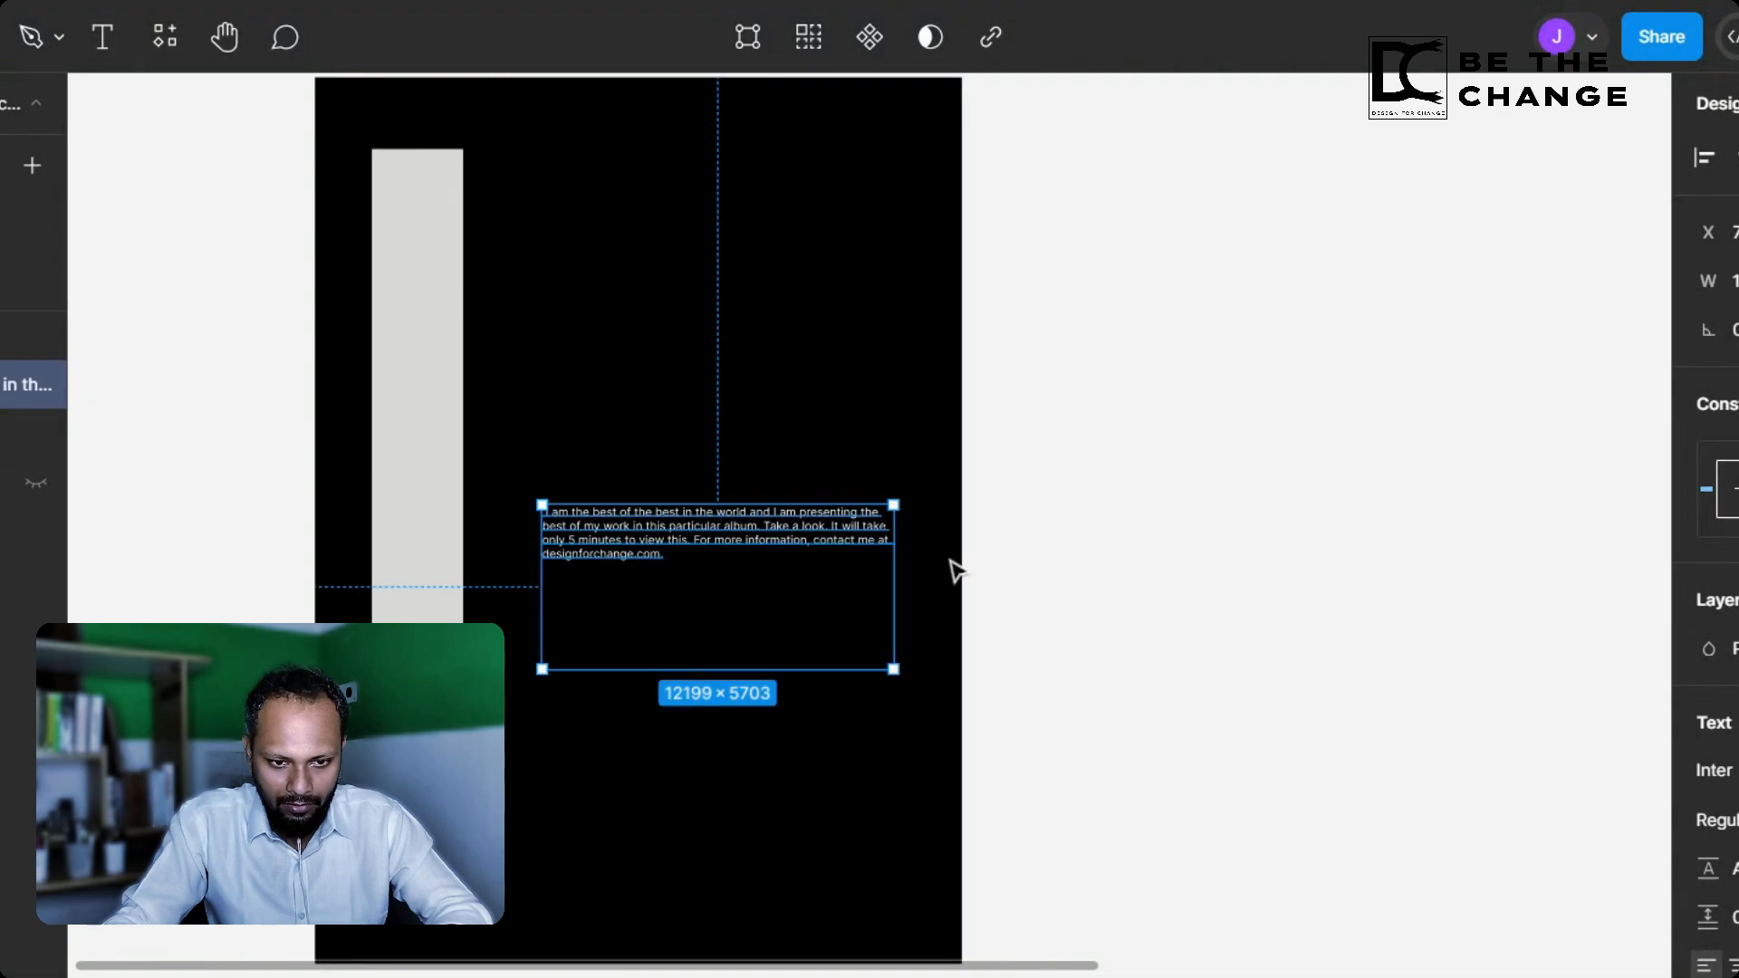
left_click_drag(625, 533, 580, 684)
left_click(1103, 611)
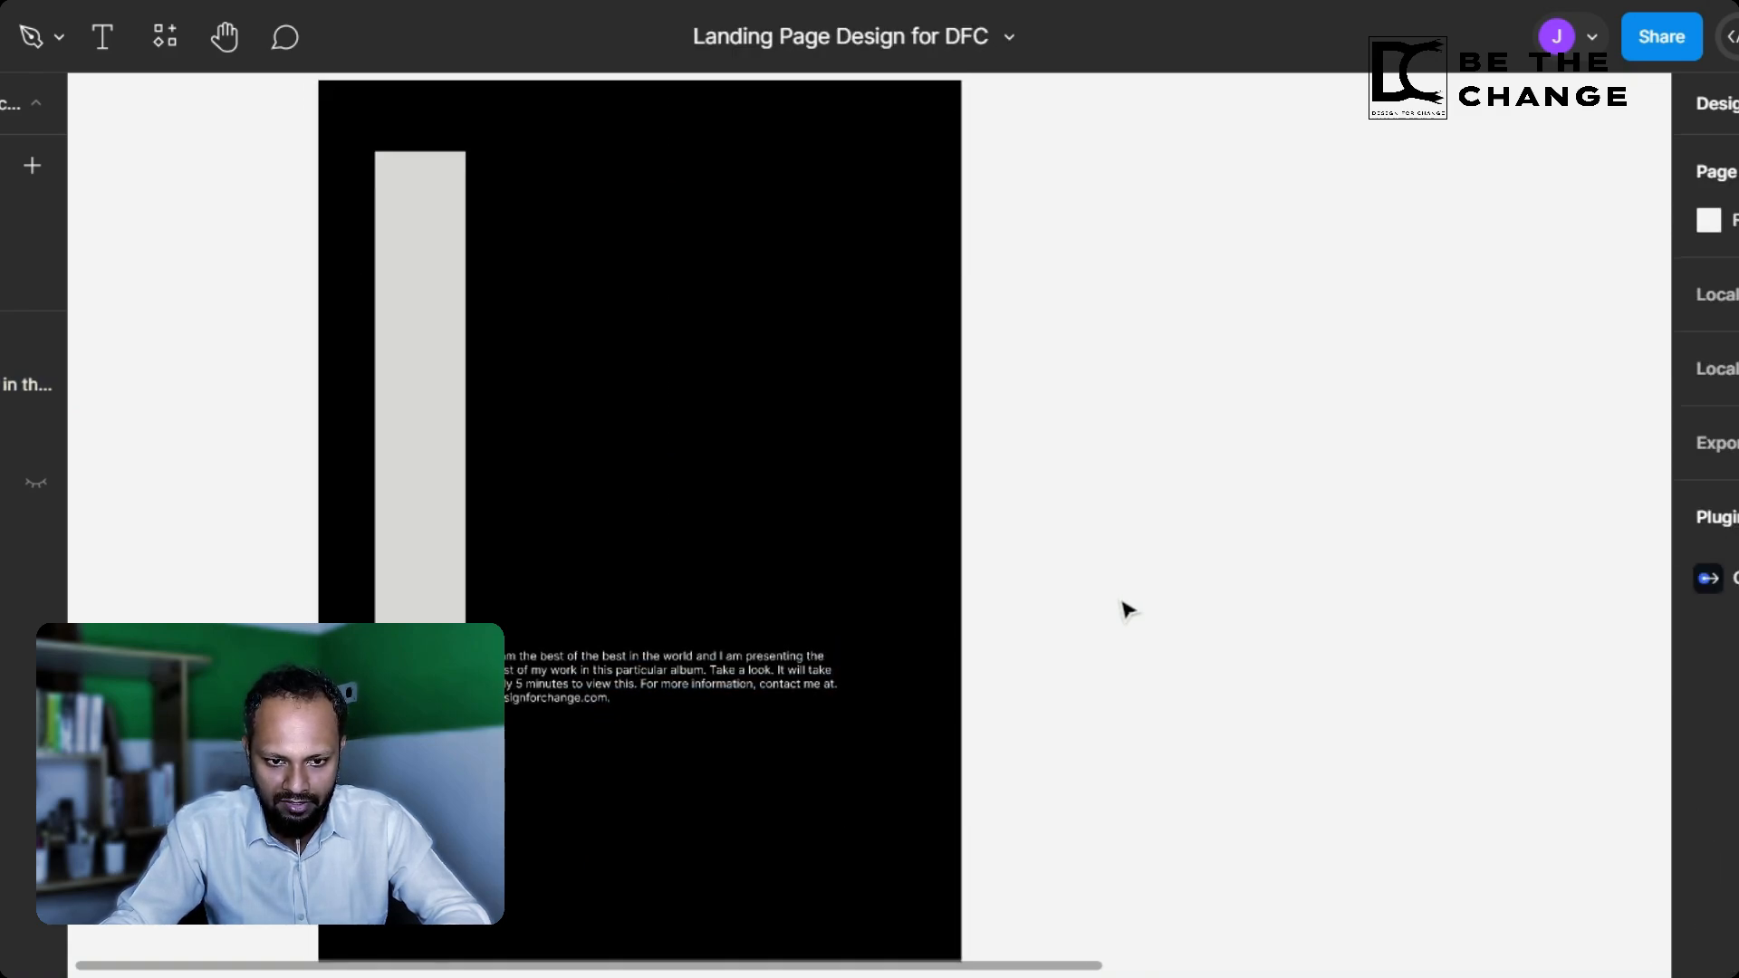
Step: Draw a wide light grey rectangle of about 17117 × 2508 in the black frame, below the paragraph
scroll(861, 623, "up", 1)
scroll(854, 615, "up", 1)
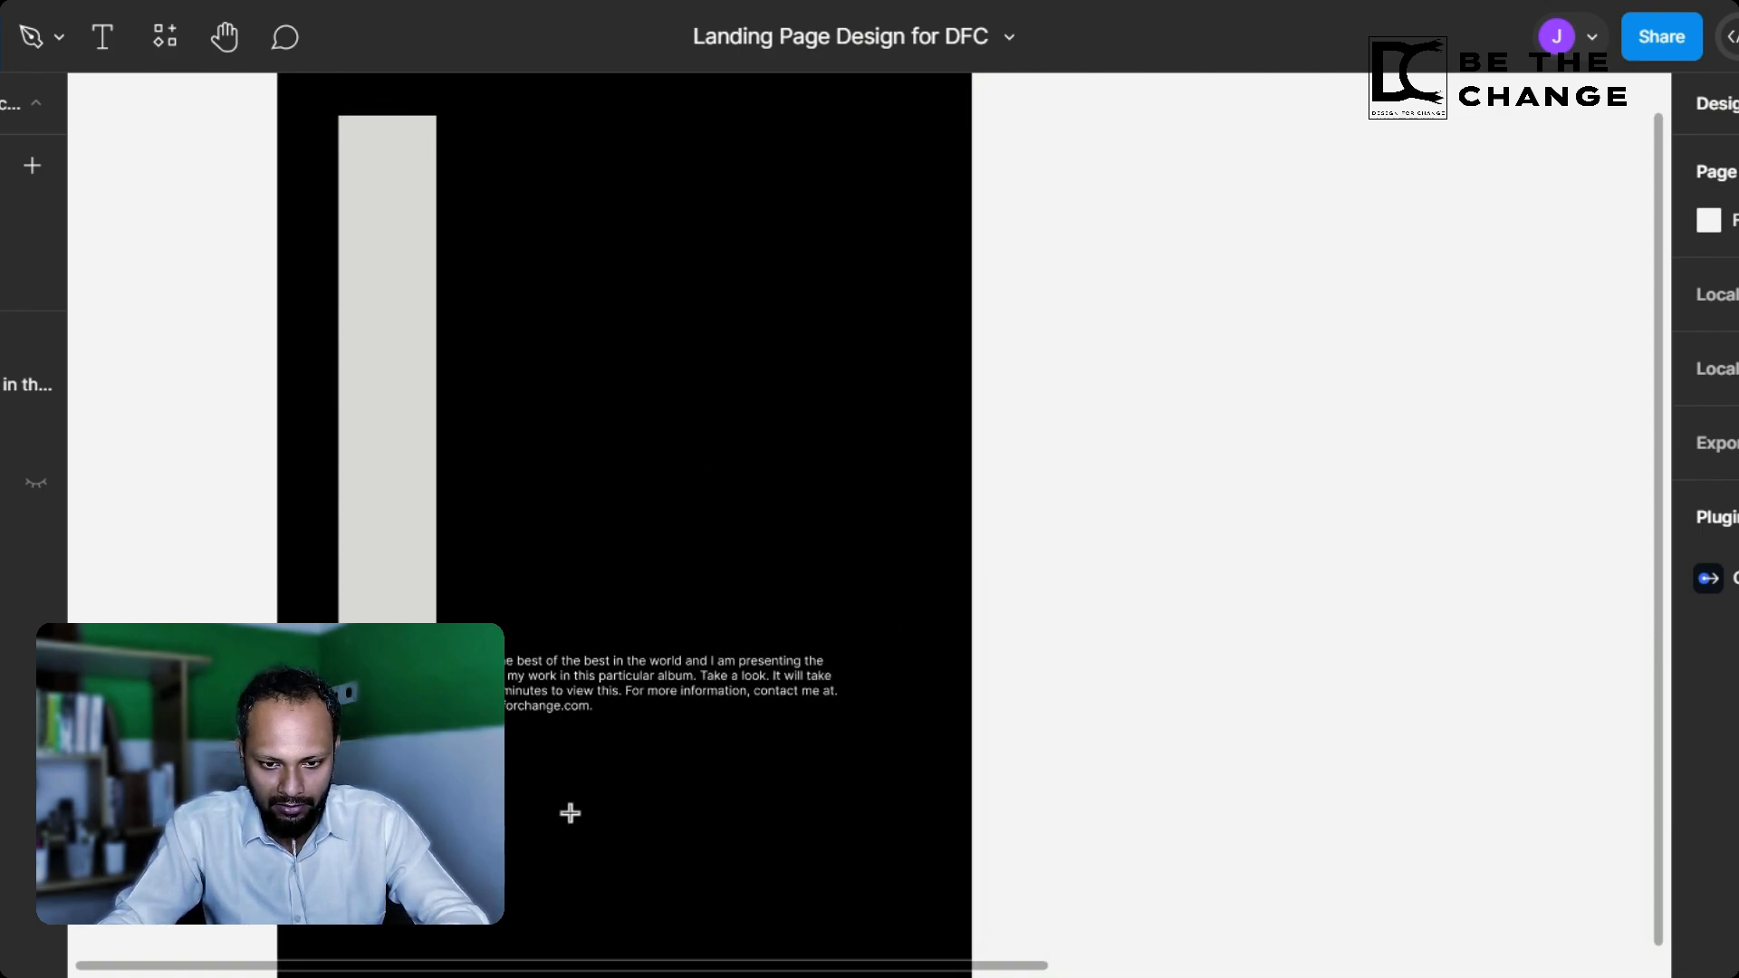
left_click_drag(352, 821, 886, 898)
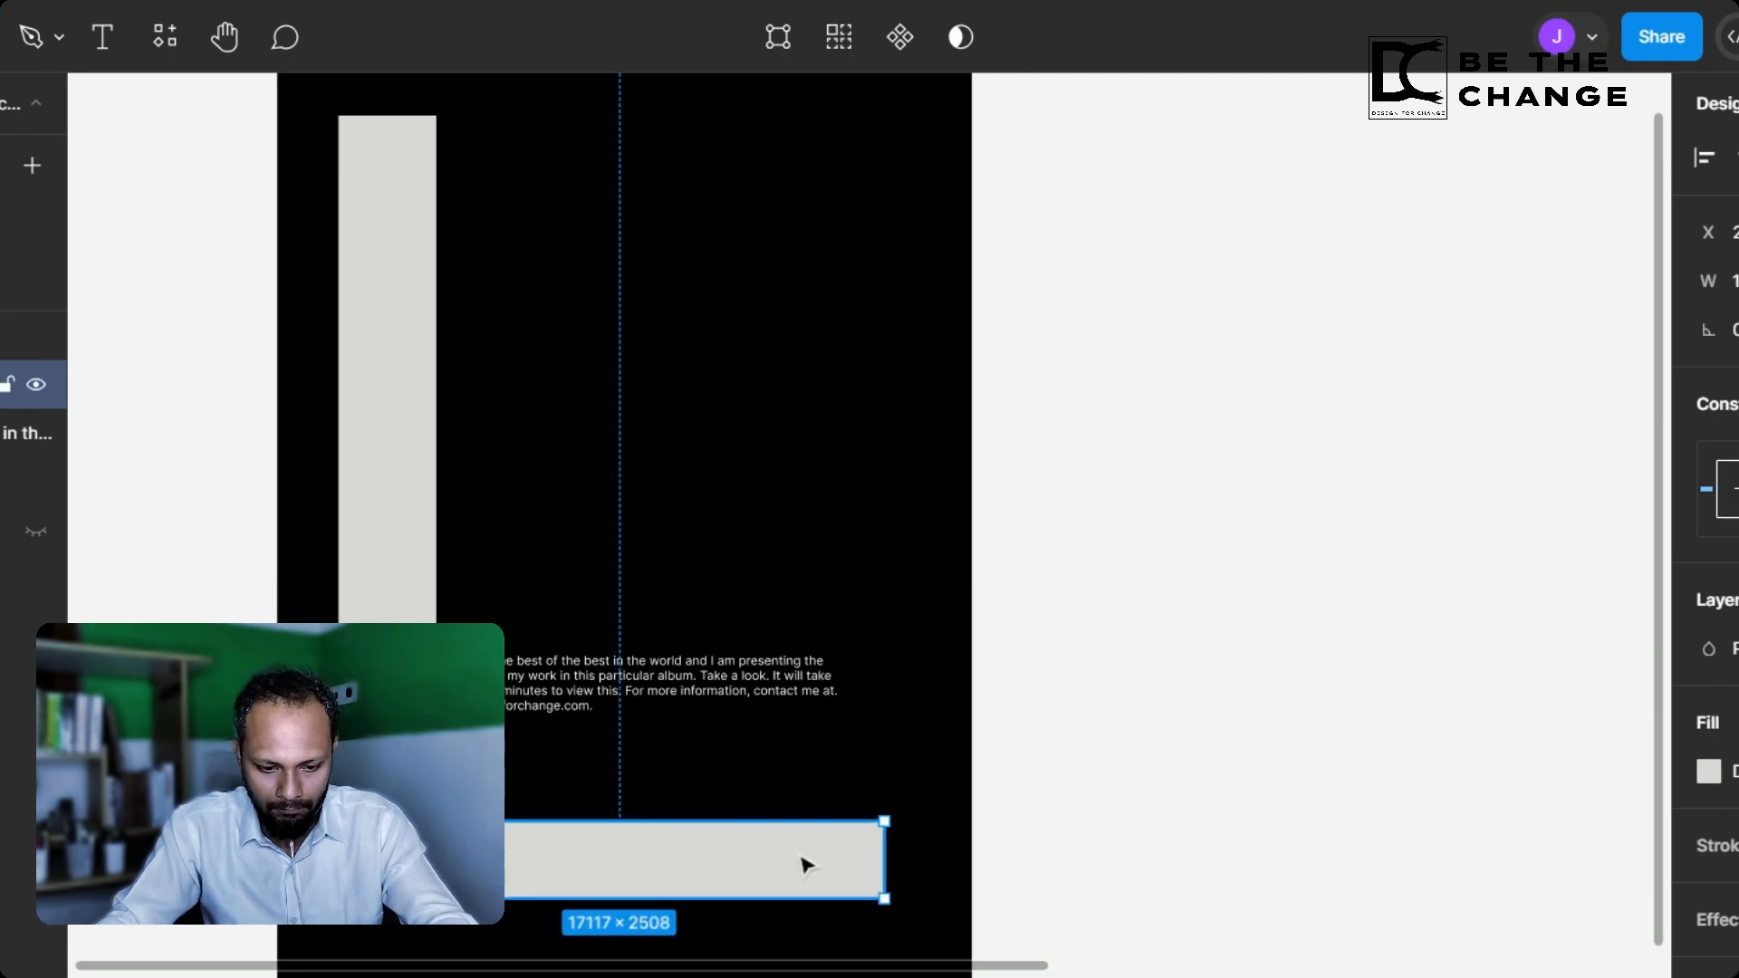
Step: Duplicate the paragraph onto the horizontal grey bar and set the copy's fill to near-black 0D0C0C
left_click(582, 692)
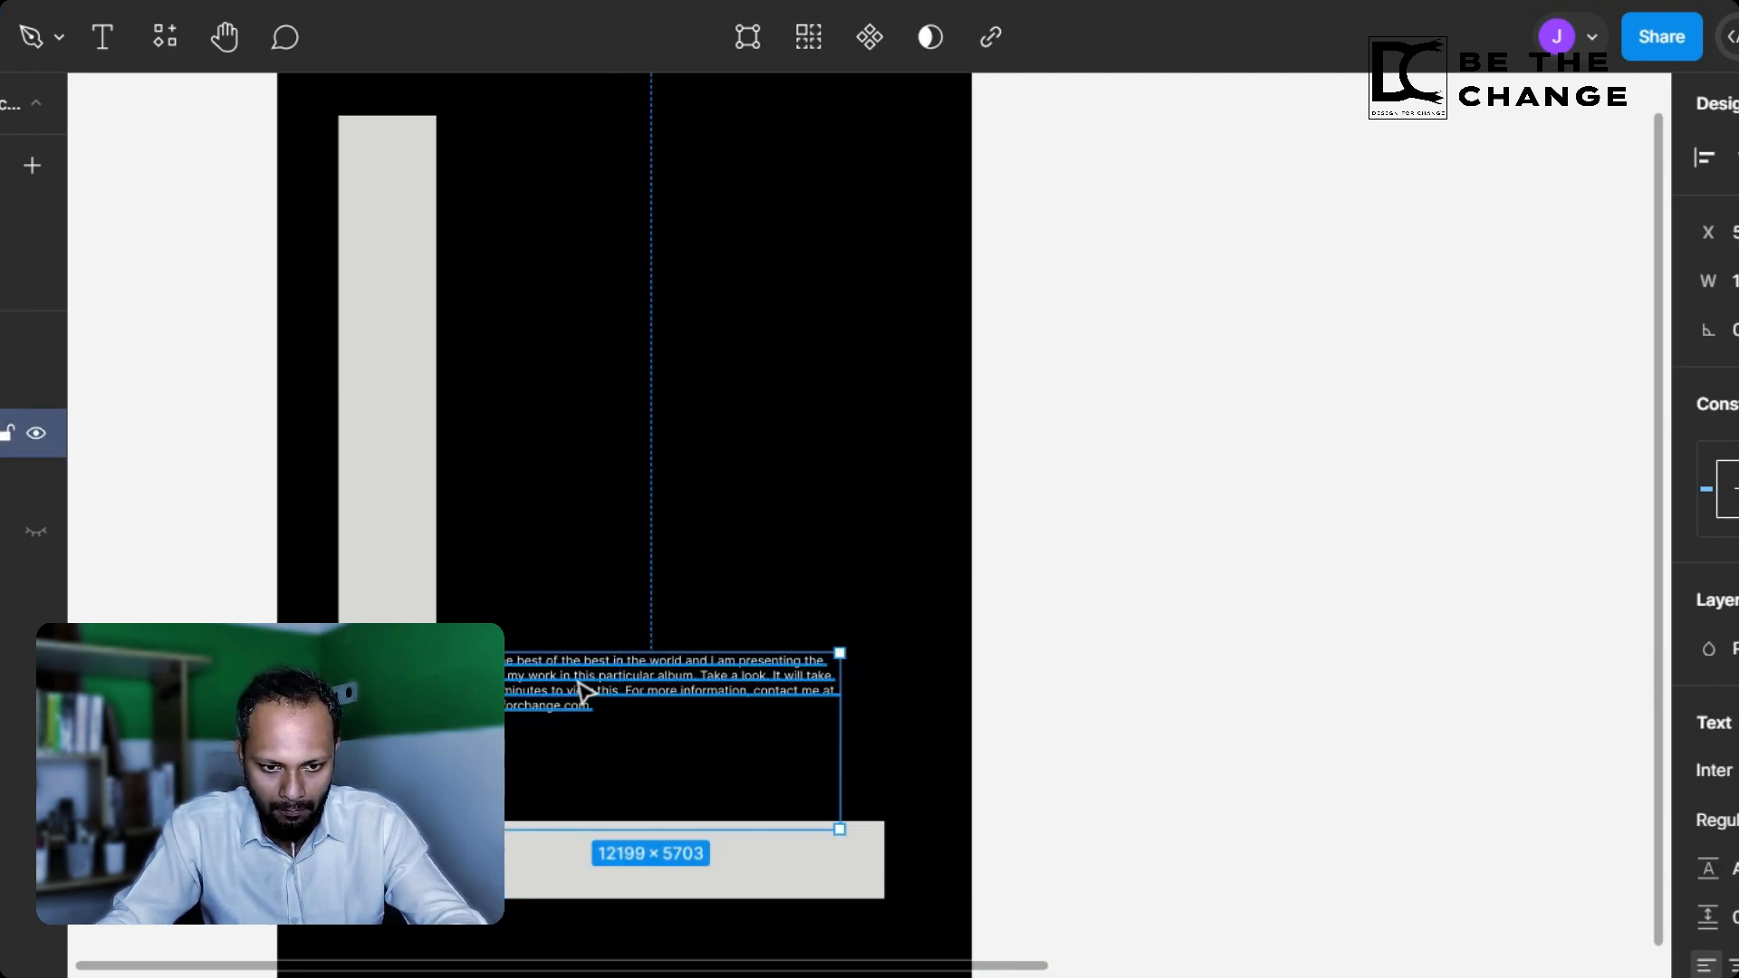
left_click_drag(583, 693, 529, 873)
scroll(1703, 833, "down", 5)
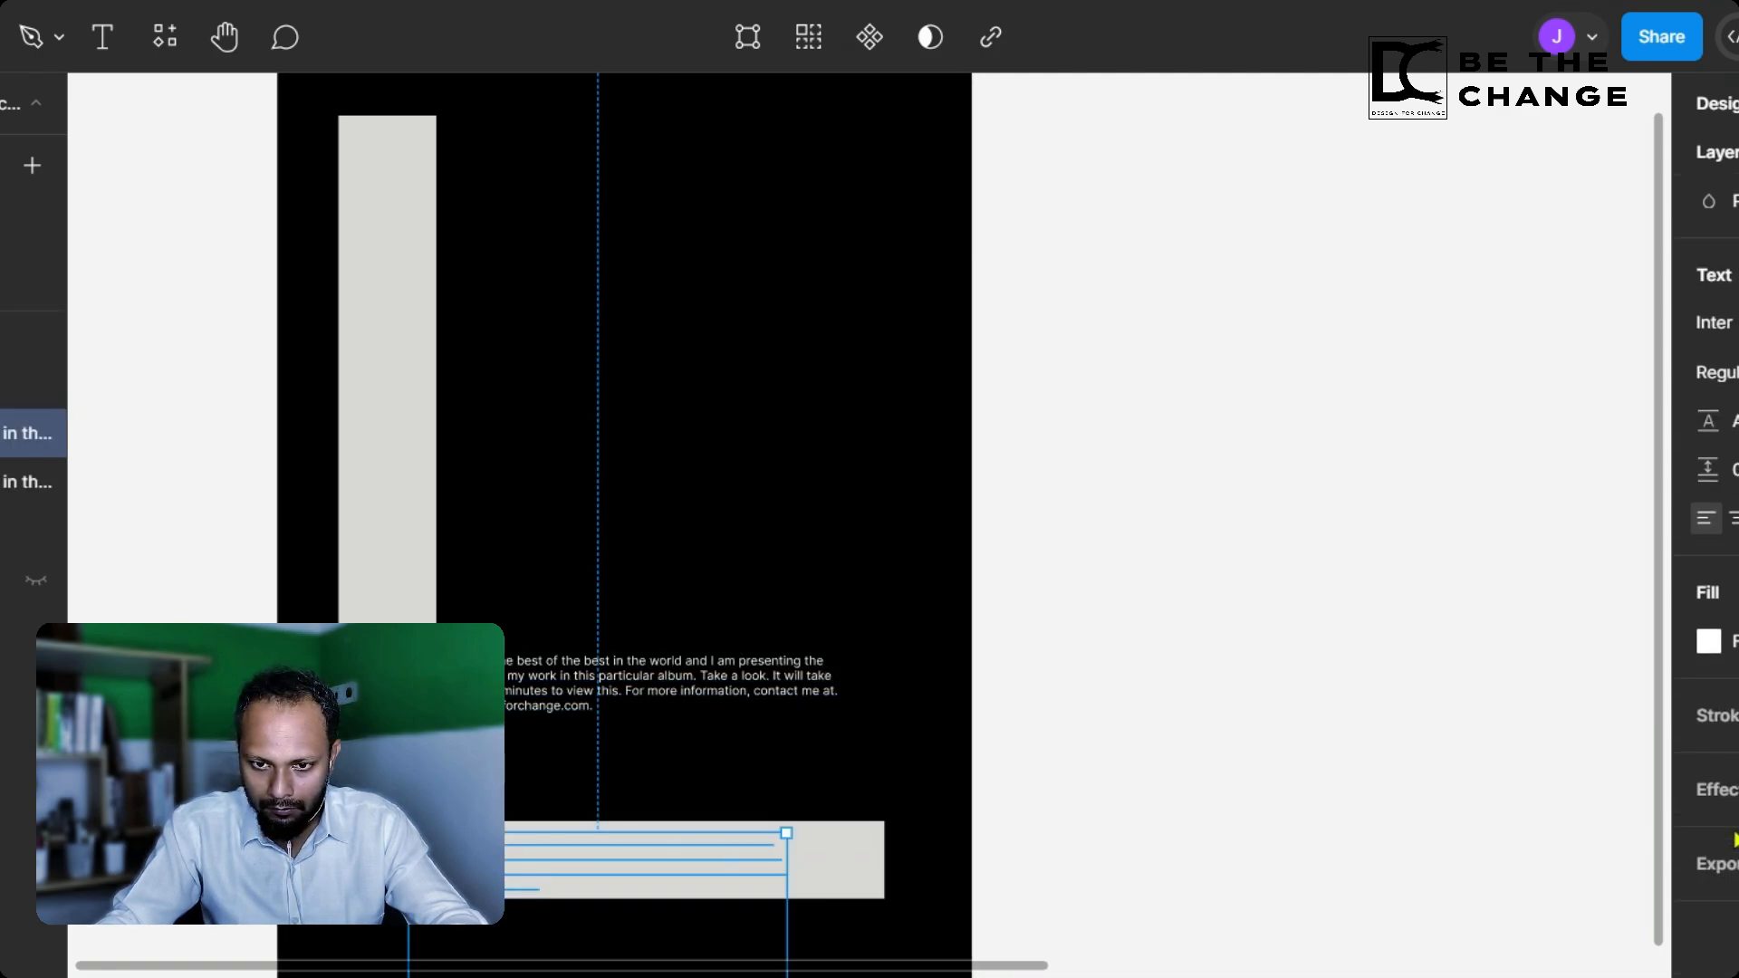
left_click(1712, 641)
left_click_drag(1344, 434, 1311, 544)
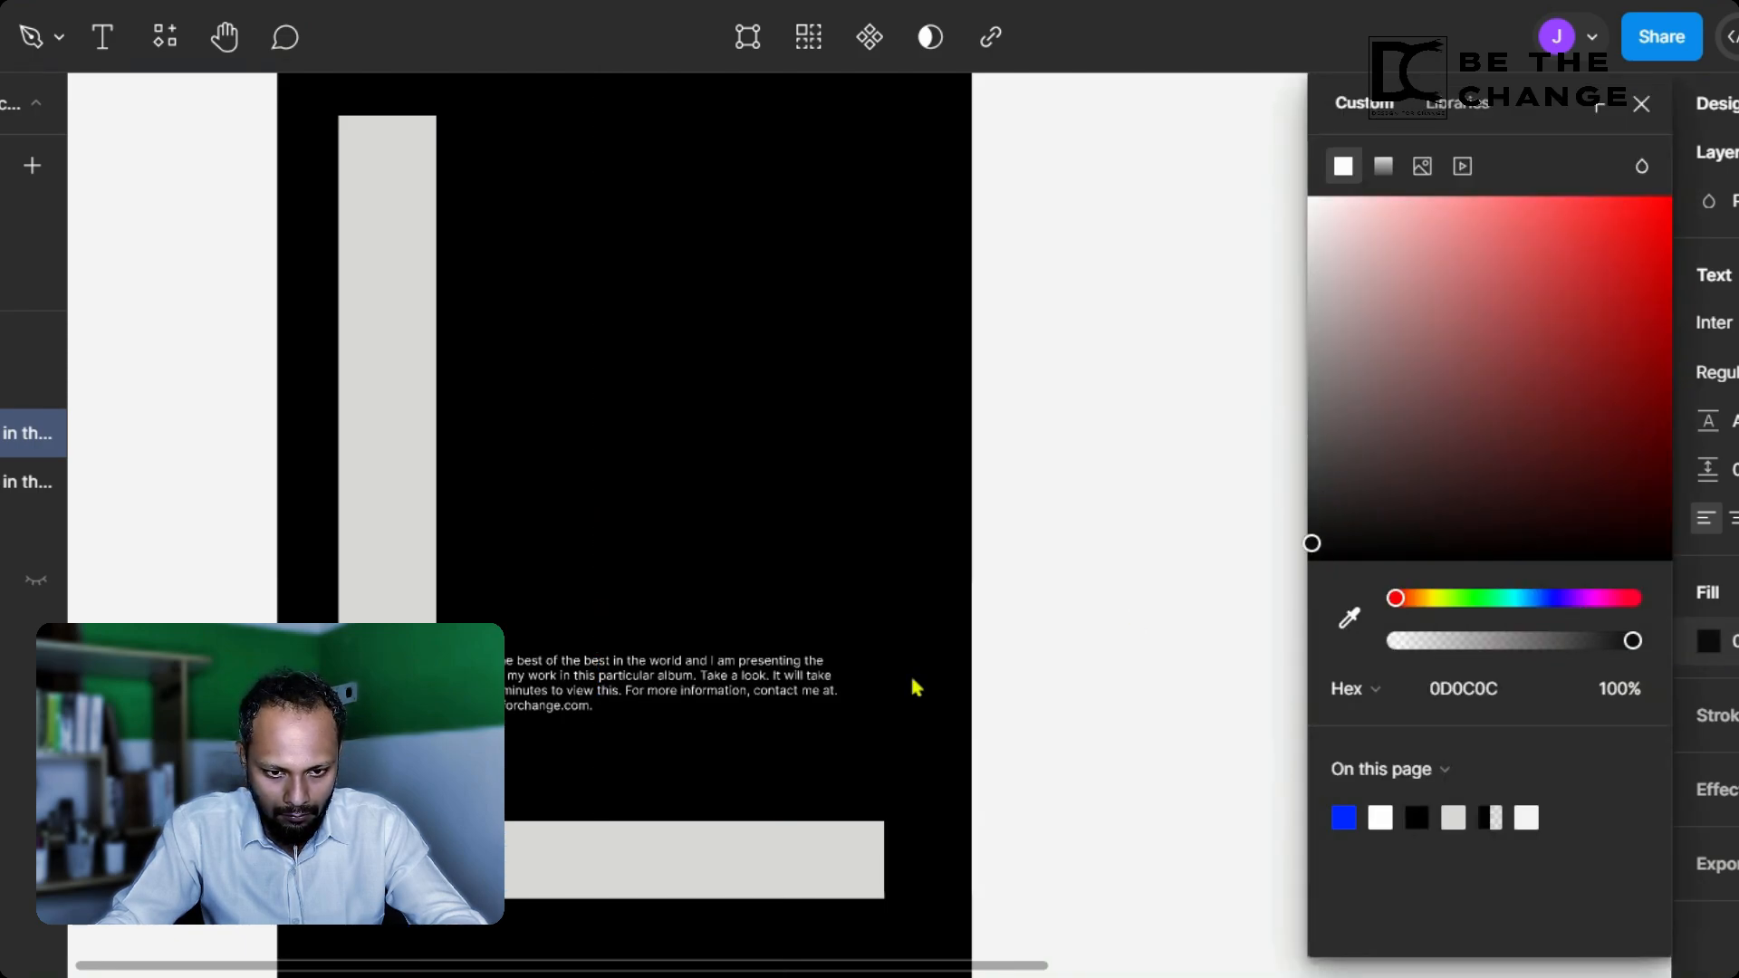
Step: Move the horizontal grey bar up so that it sits just below the white paragraph
left_click(595, 875)
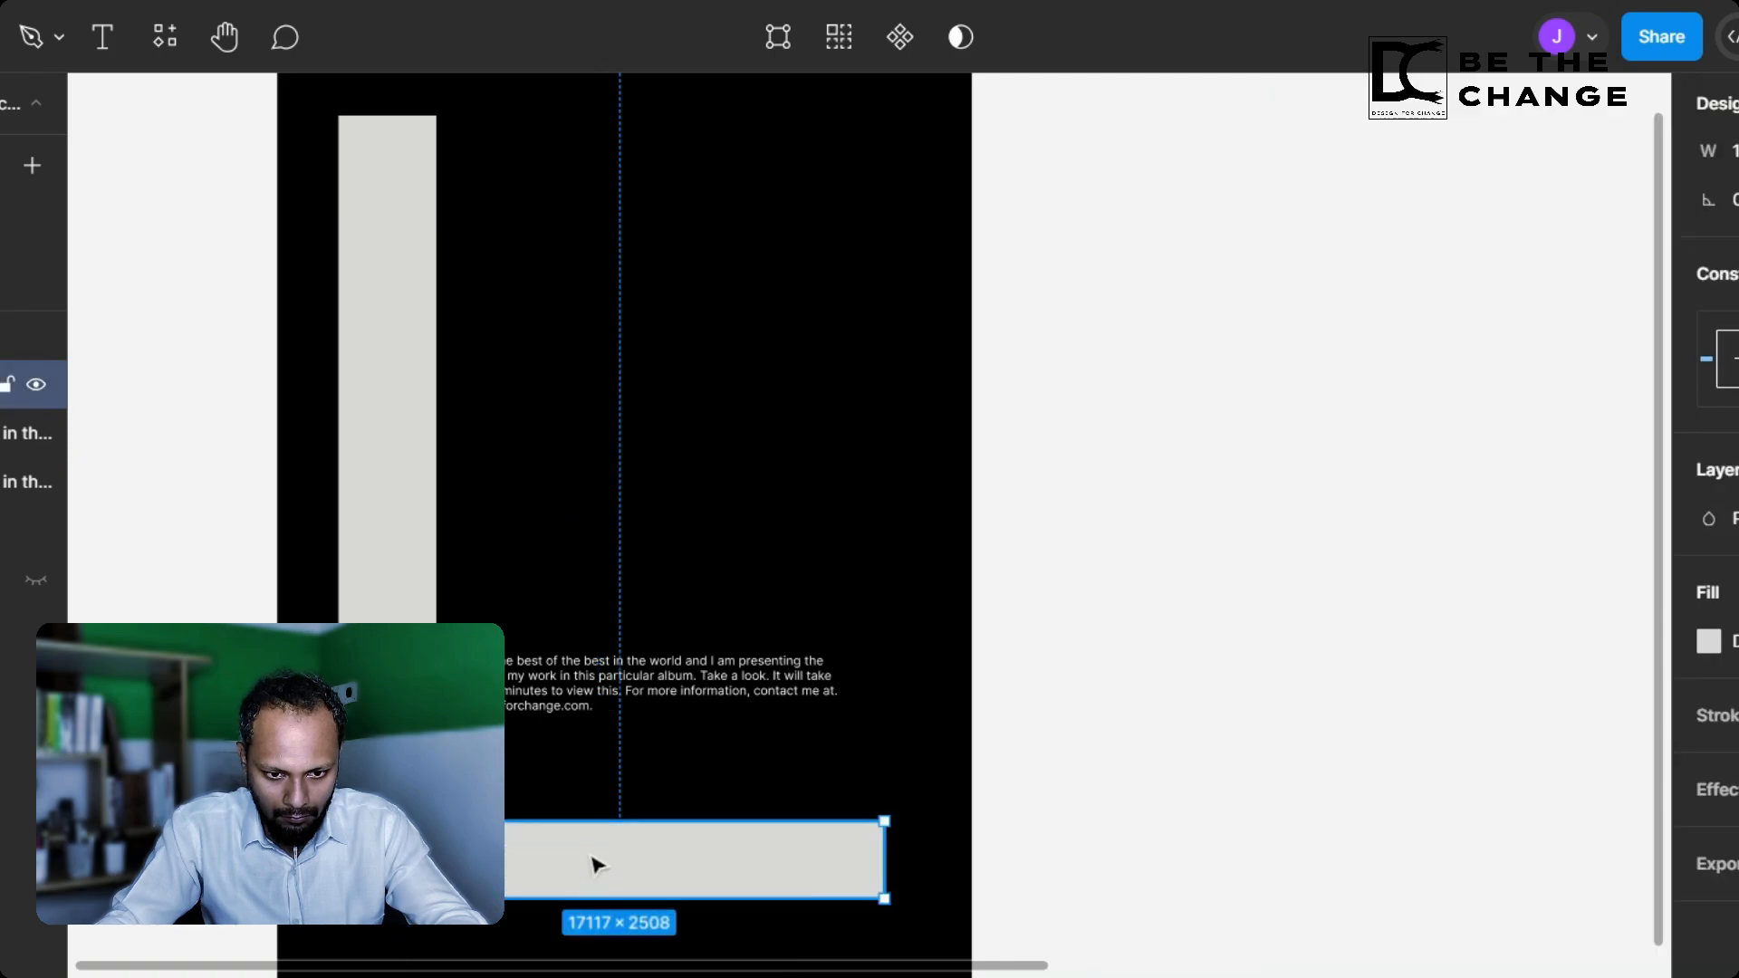
left_click(608, 814)
left_click(612, 872)
left_click_drag(612, 872, 617, 807)
Step: Cut the near-black copy of the paragraph and paste it again above the other layers
left_click(606, 876)
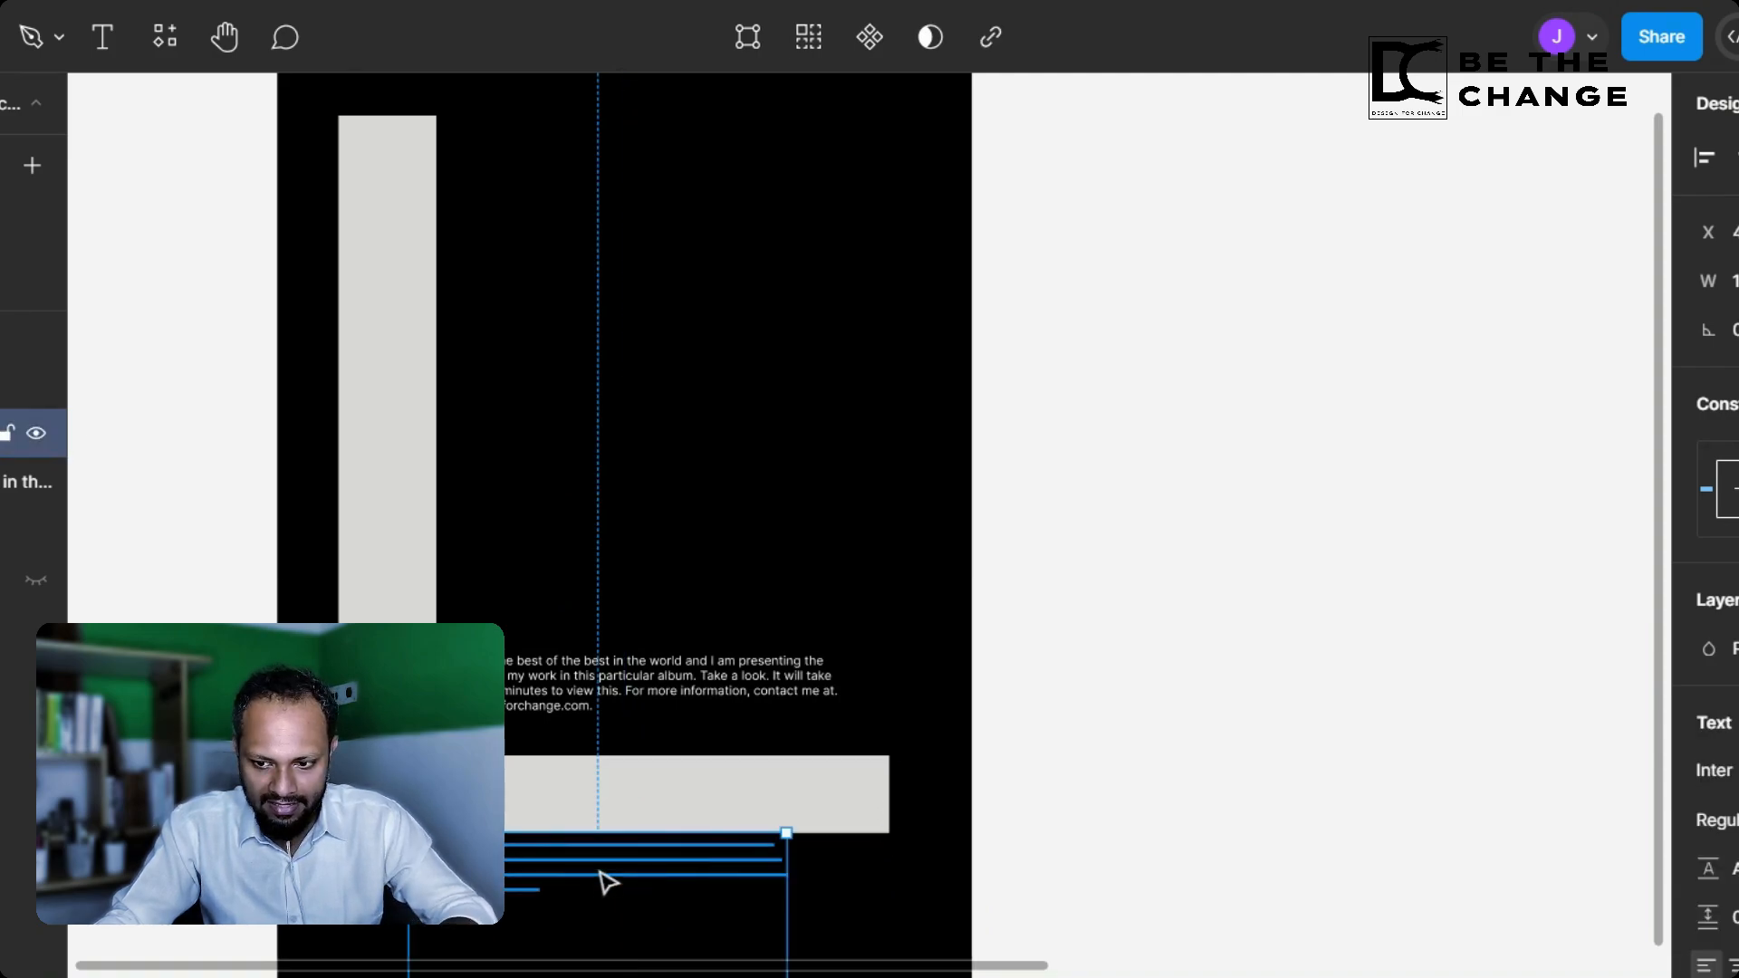
key("ctrl+x")
key("ctrl+v")
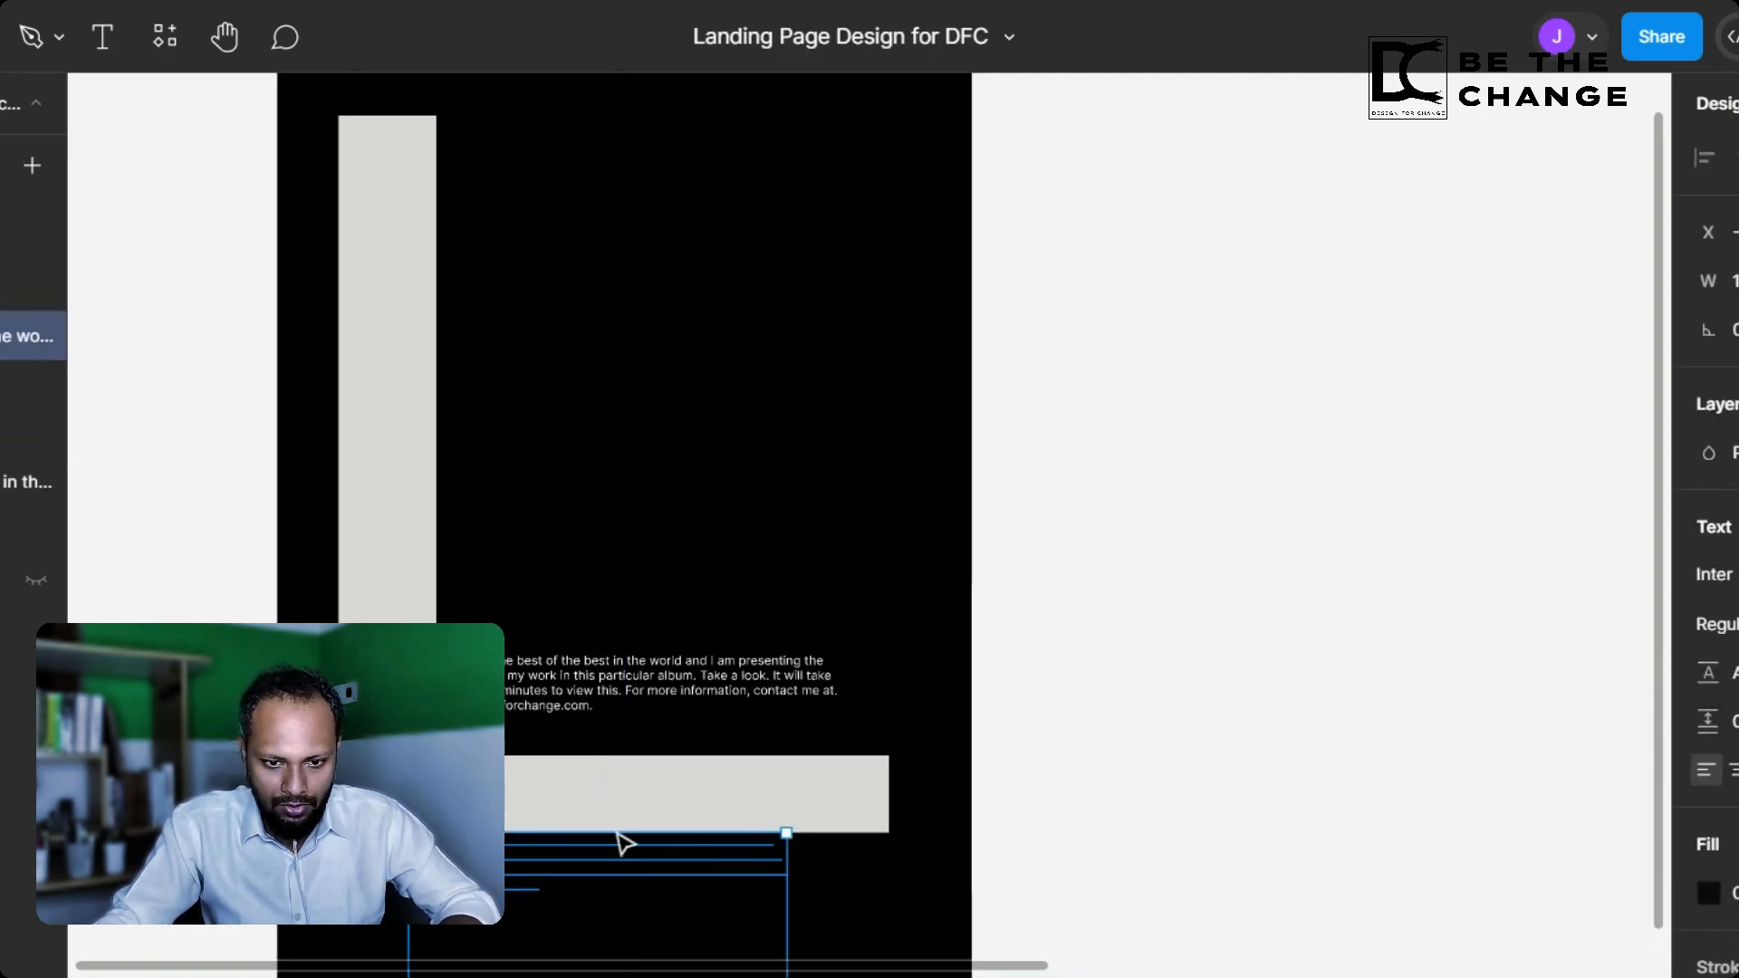
Step: Move the near-black paragraph copy onto the horizontal grey bar and replace its text with "Visit my Website"
left_click_drag(622, 890, 611, 826)
double_click(631, 820)
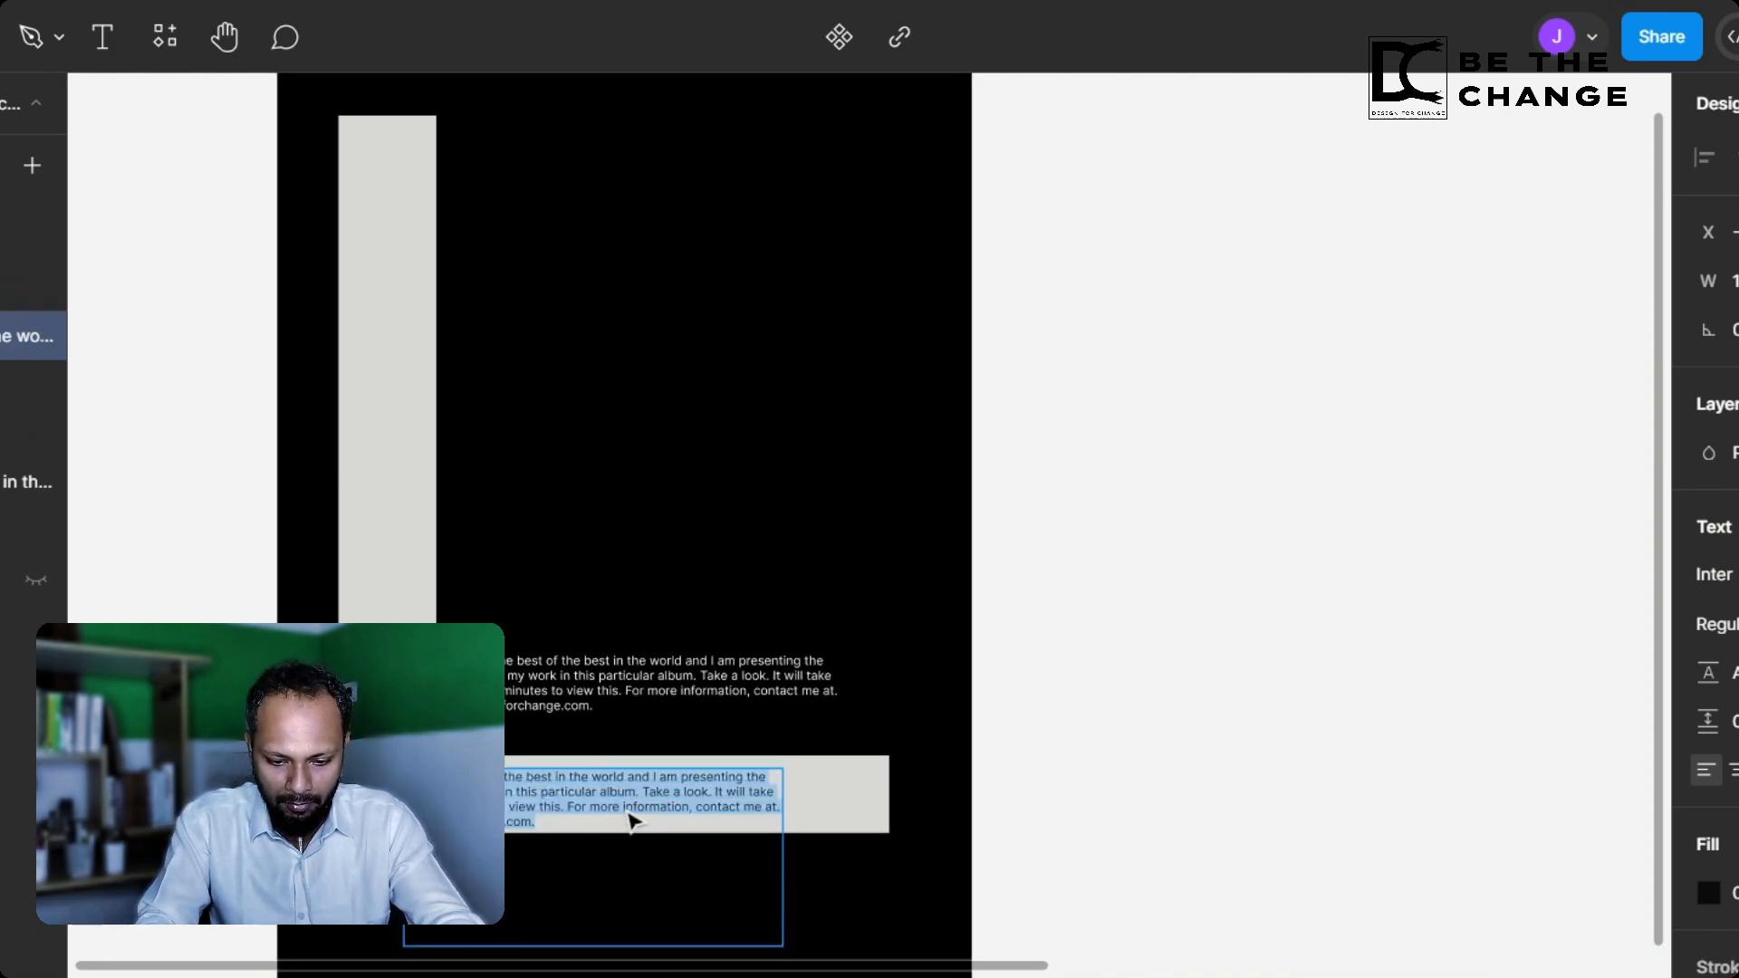
key("BackSpace")
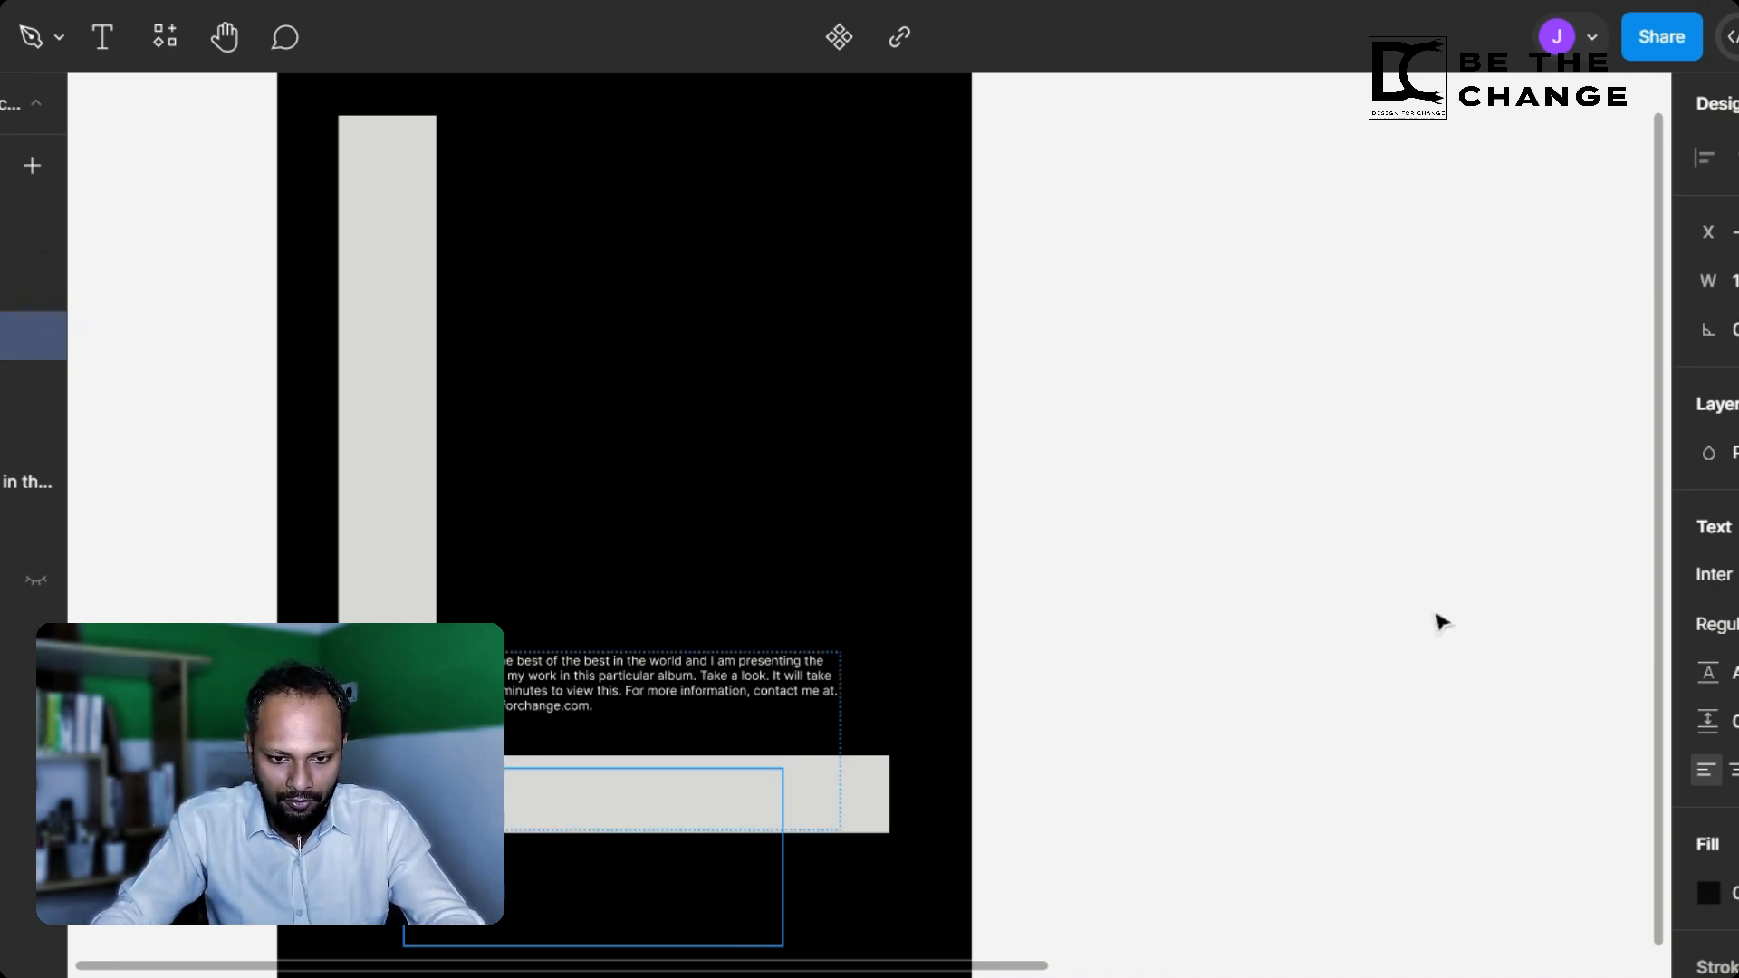
key("Escape")
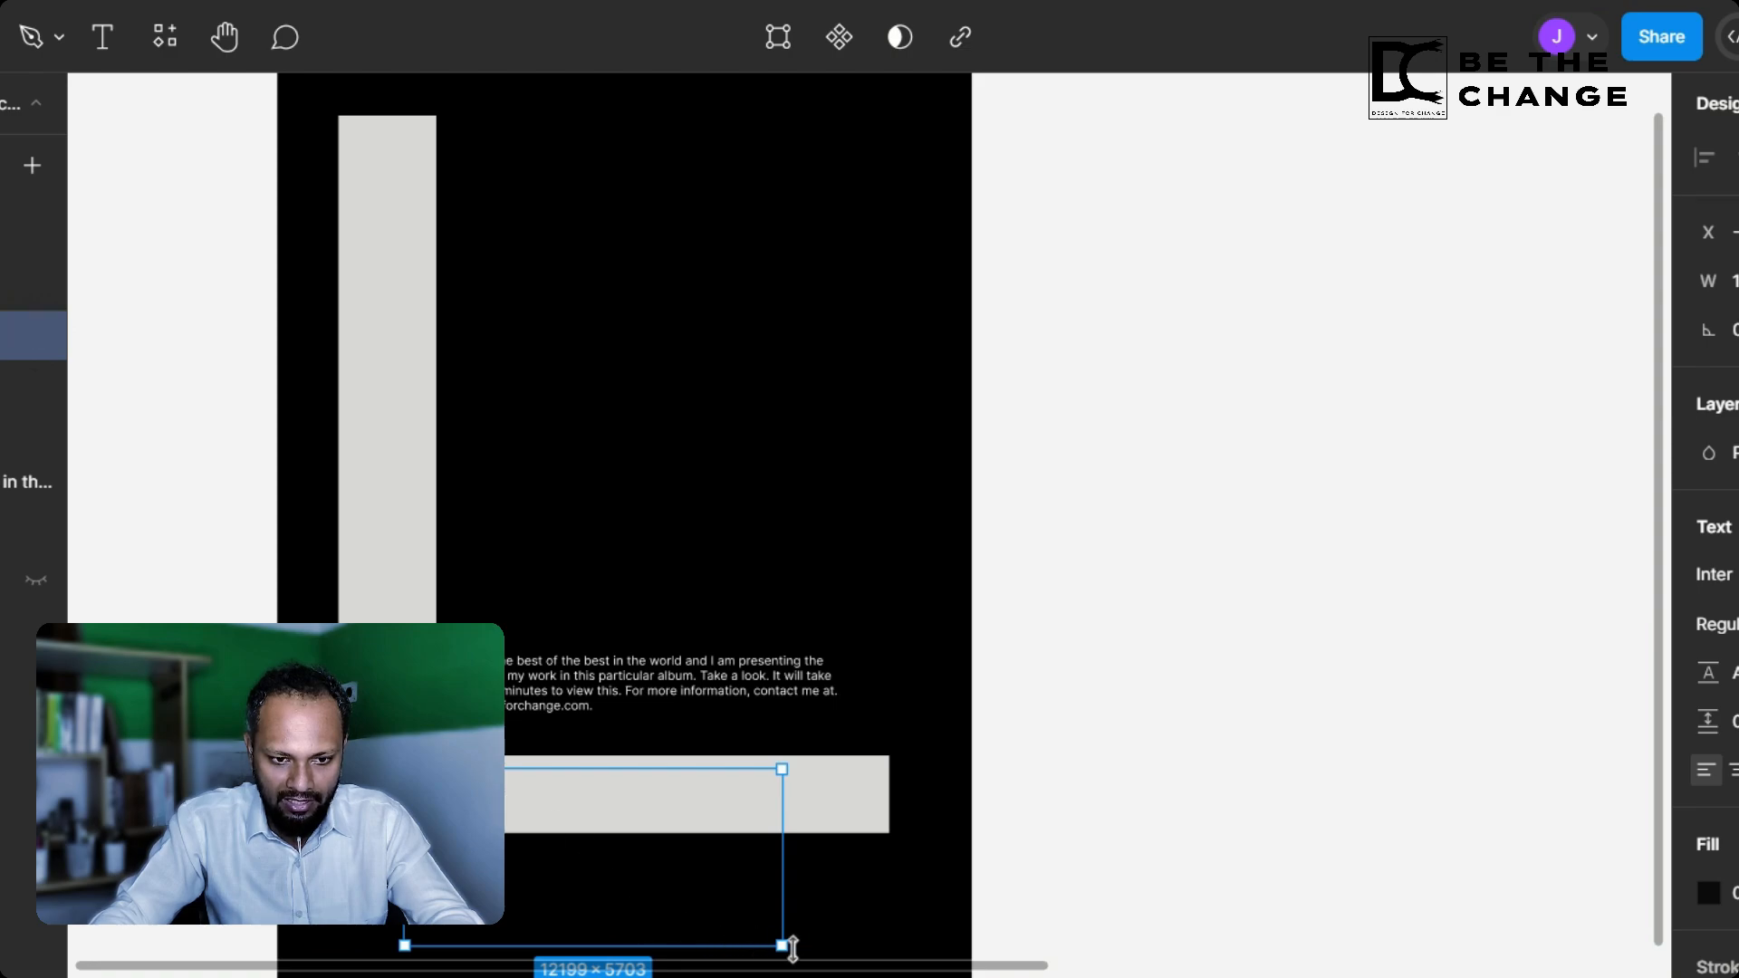
Step: Resize the "Visit my Website" text box to about 28462 × 1584 so the large bold text fits on one line
left_click_drag(785, 946, 656, 817)
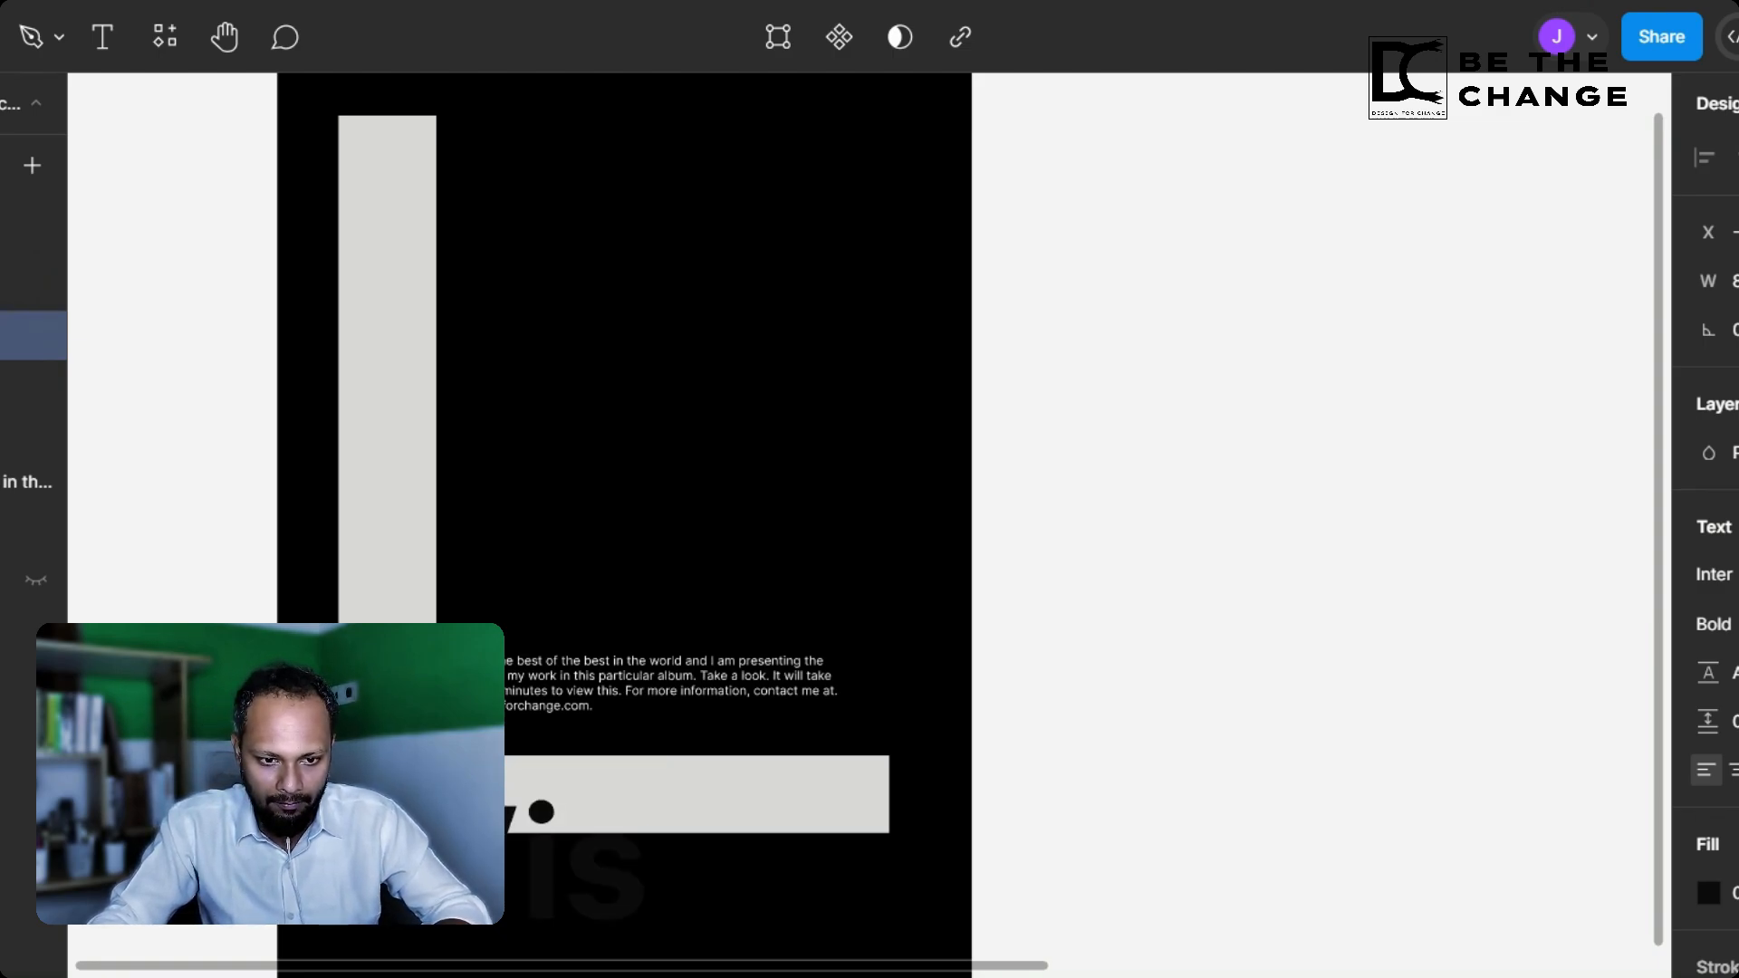
left_click(1335, 788)
left_click_drag(481, 878, 436, 790)
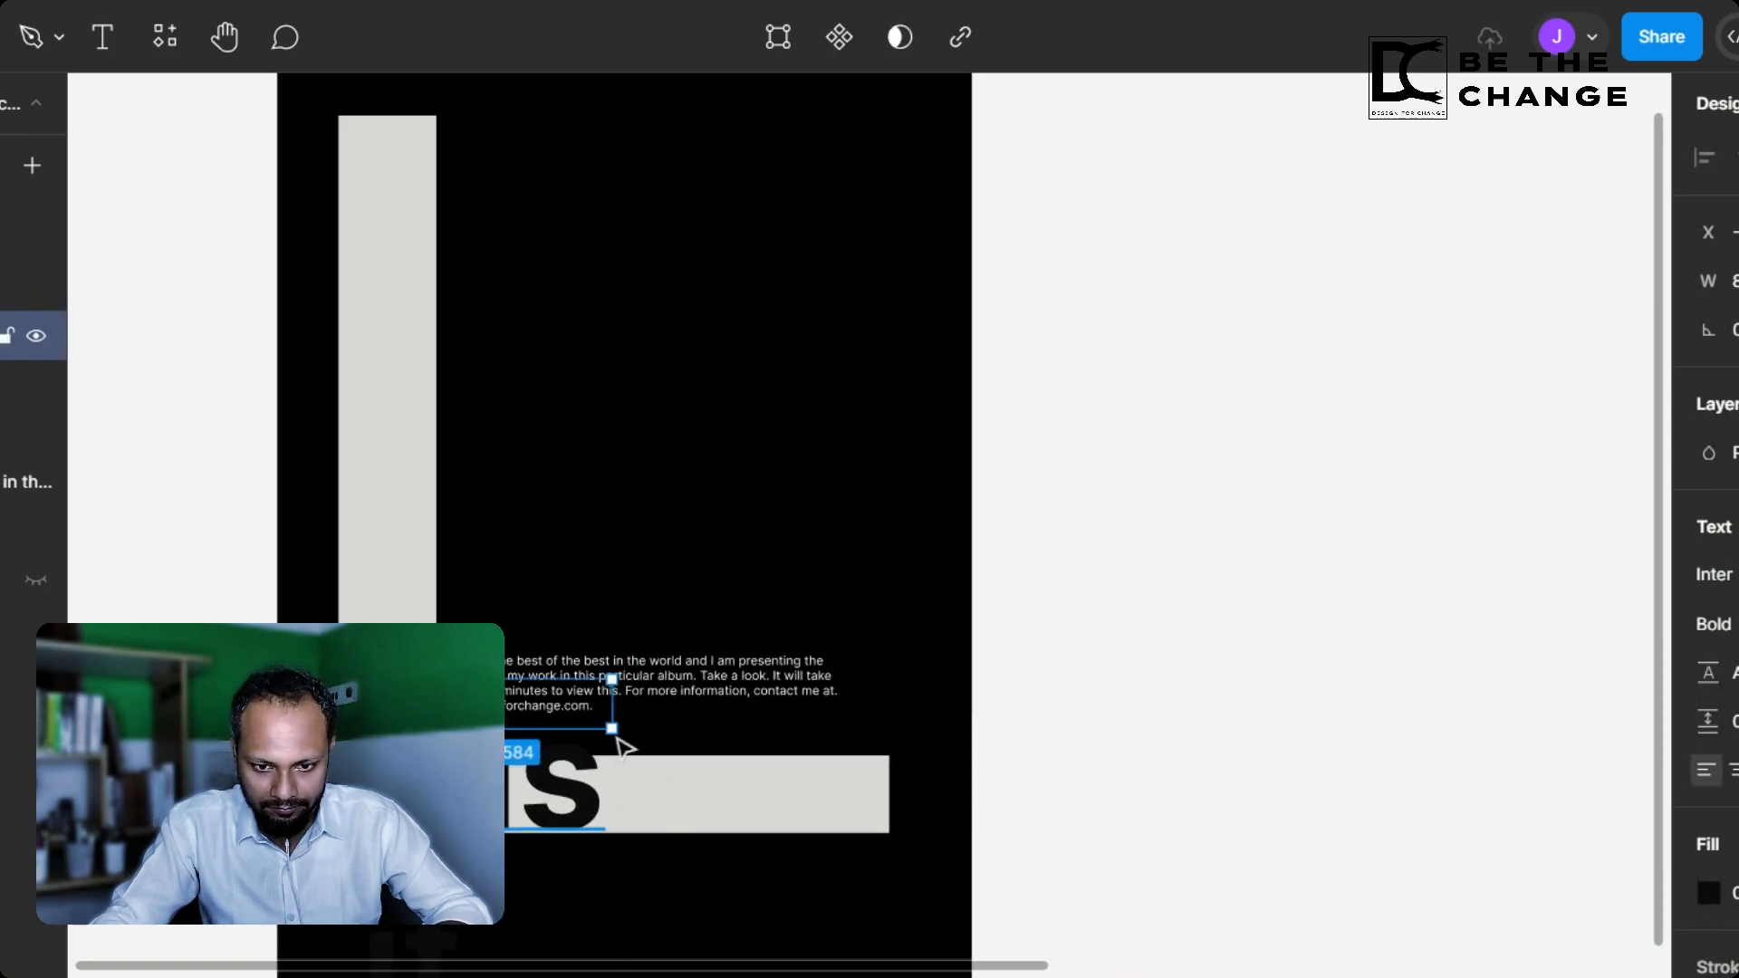
left_click_drag(620, 714, 1241, 713)
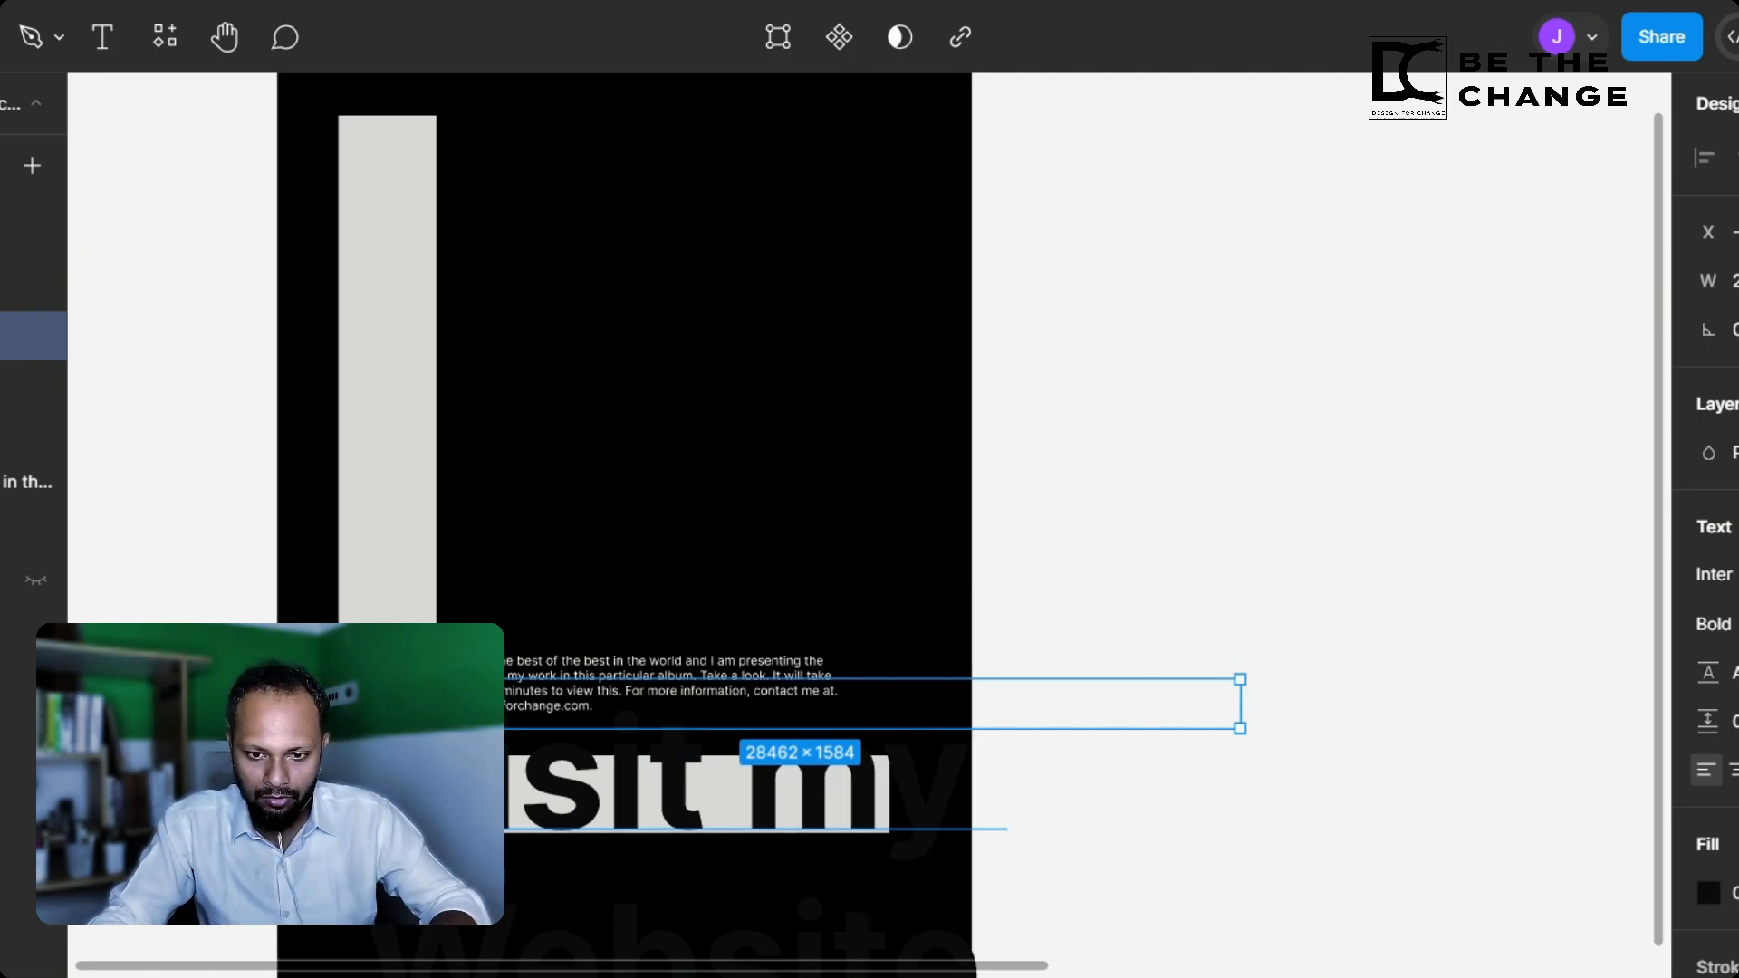
key("Return")
left_click(1262, 807)
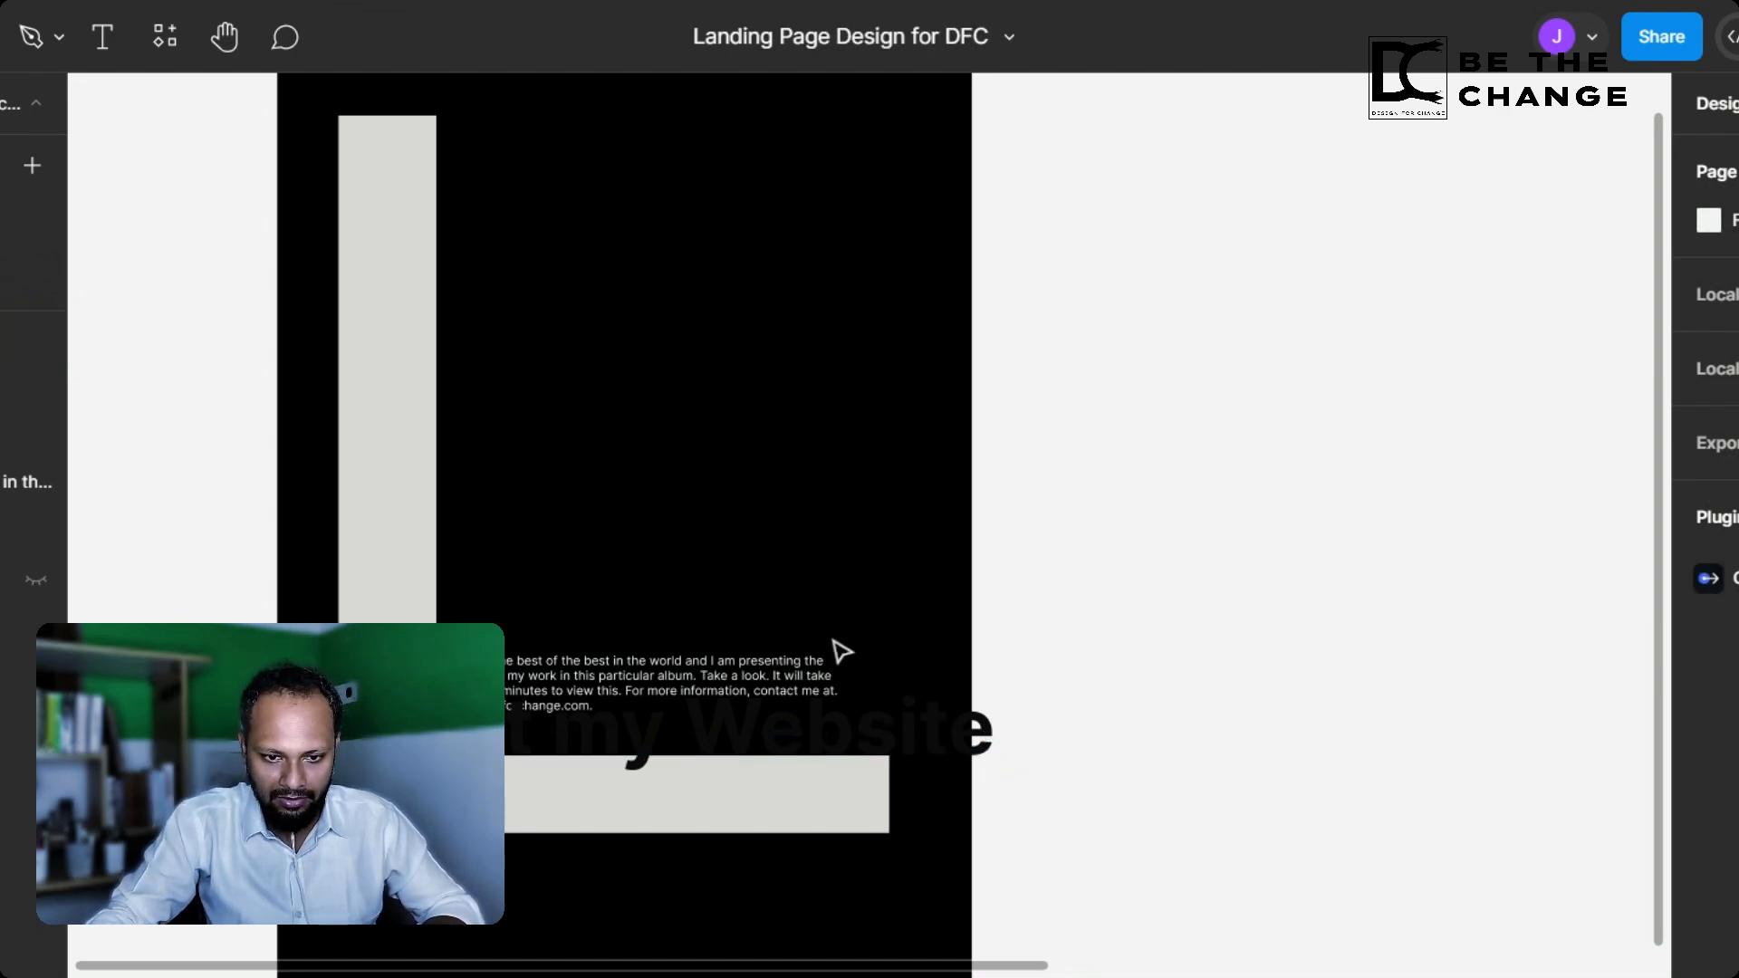
Step: Move the "Visit my Website" text onto the horizontal grey bar, reduce its size and set its style to Bold
left_click_drag(932, 738, 940, 803)
left_click(1713, 624)
left_click(1717, 628)
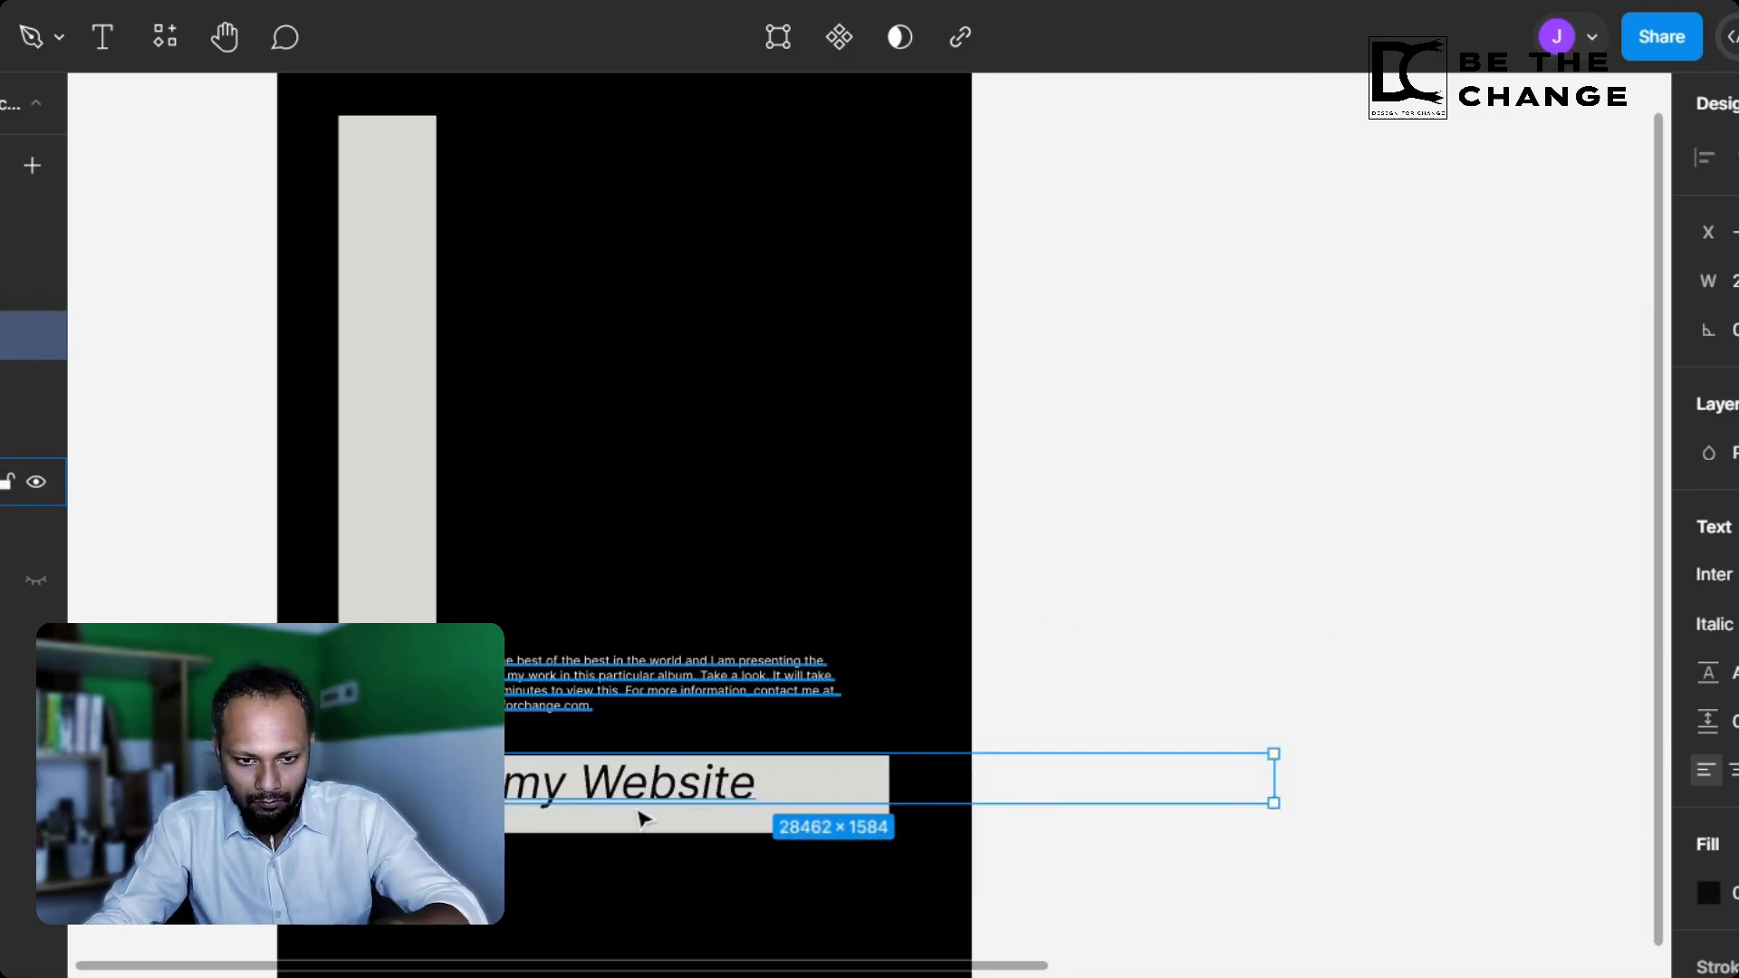
key("ctrl+z")
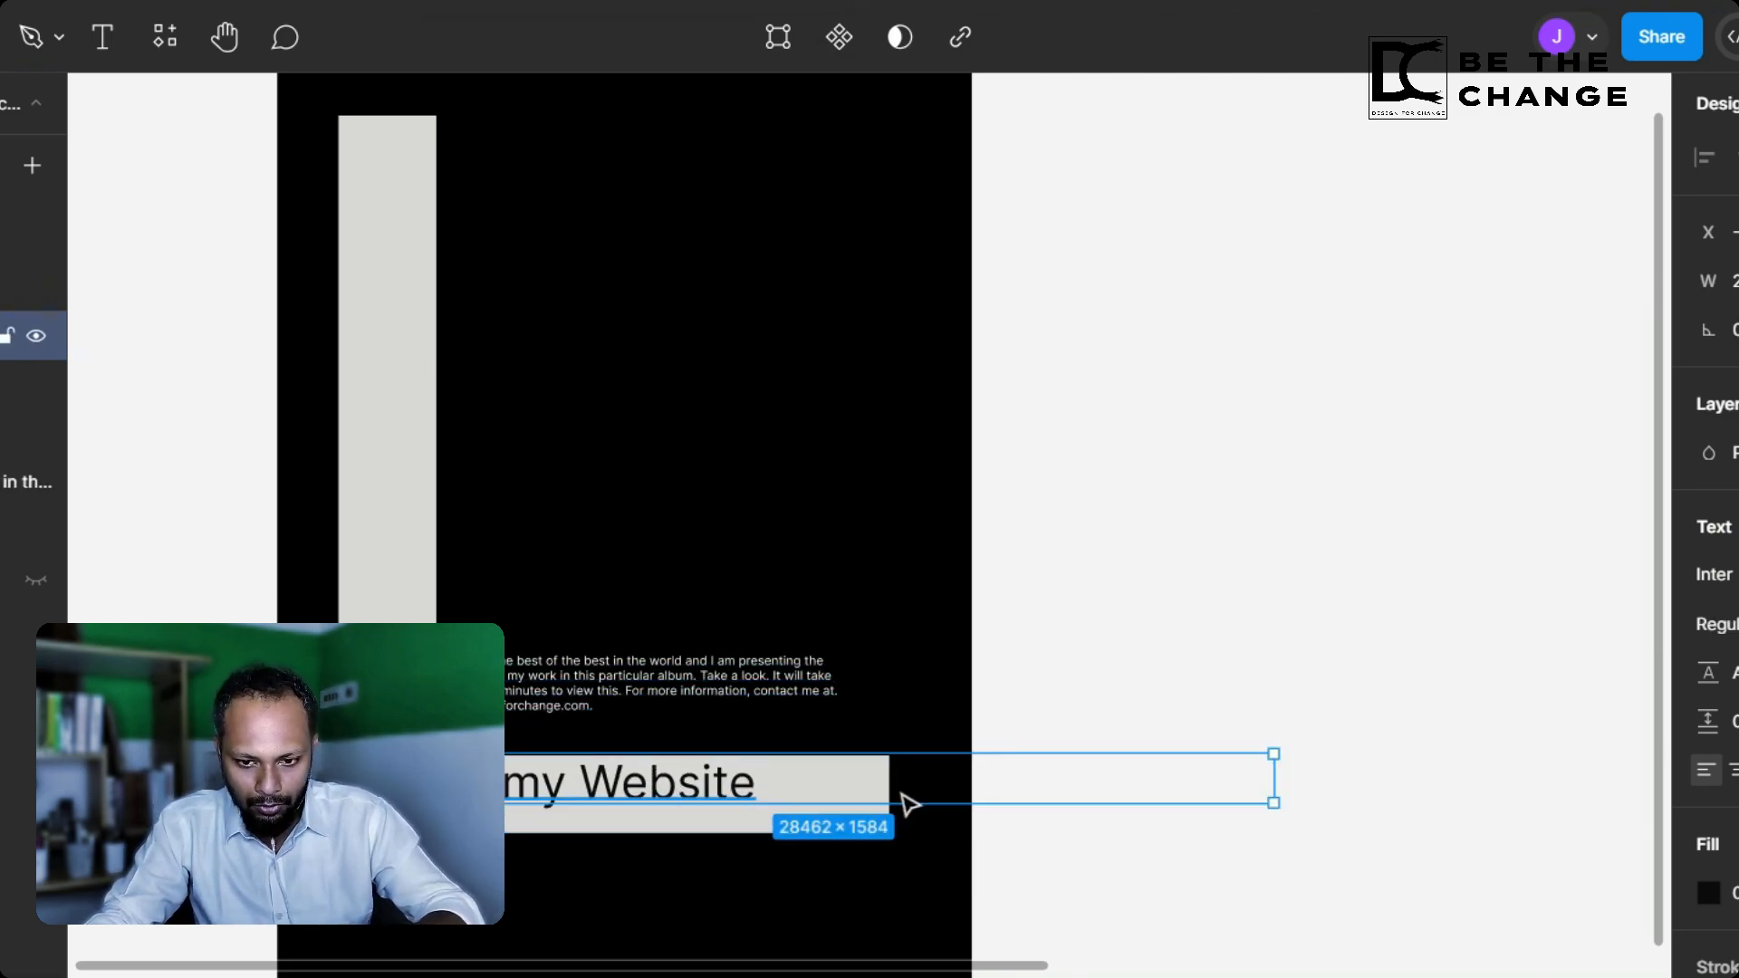
key("ctrl+b")
left_click(1351, 897)
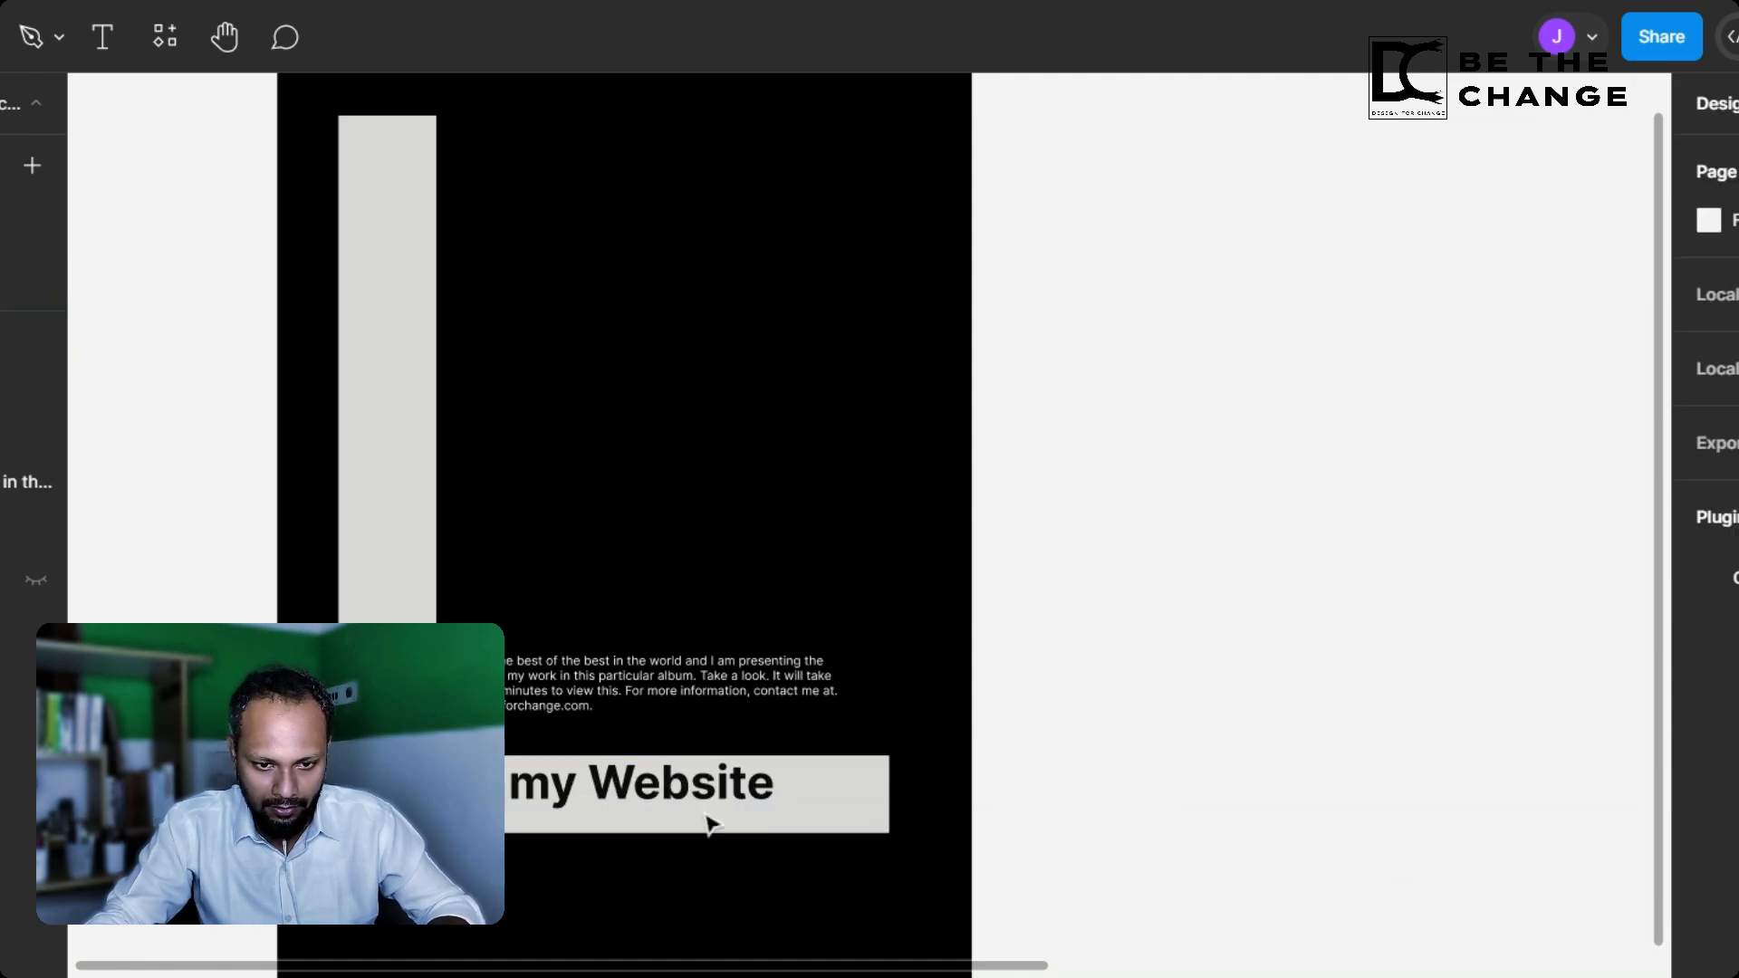
Step: Centre the "Visit my Website" text within the horizontal grey bar
left_click_drag(673, 786, 720, 800)
left_click(1296, 629)
scroll(1296, 629, "down", 3)
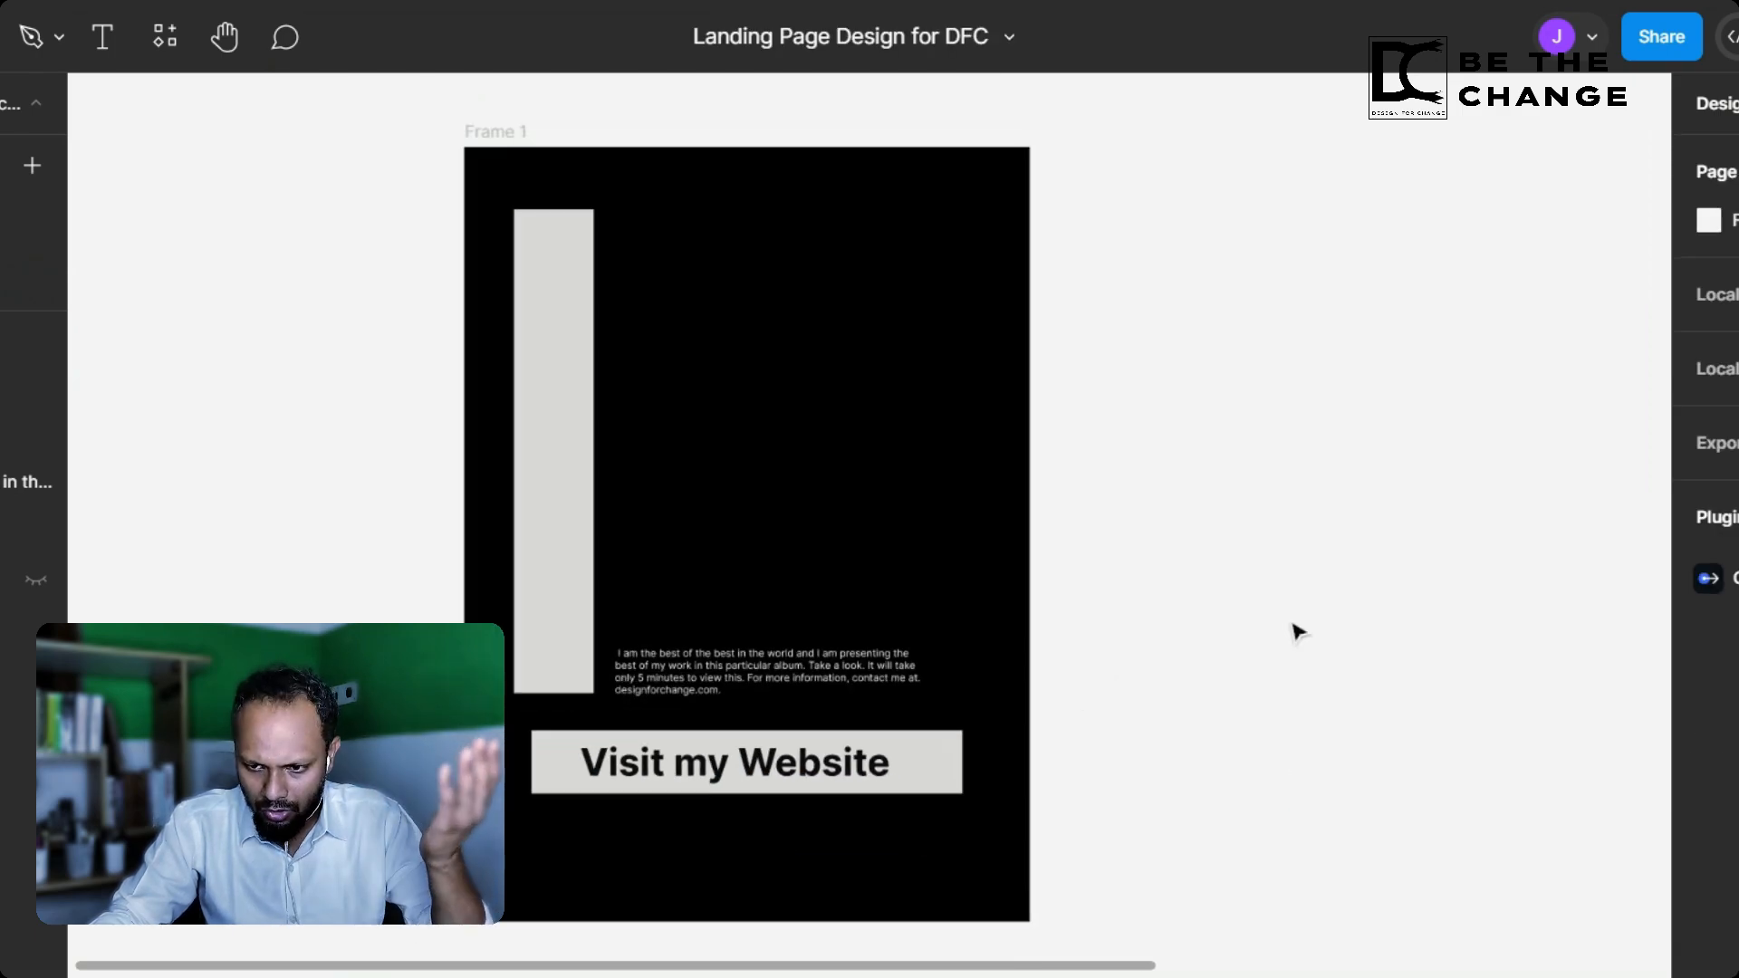
scroll(1201, 625, "up", 1)
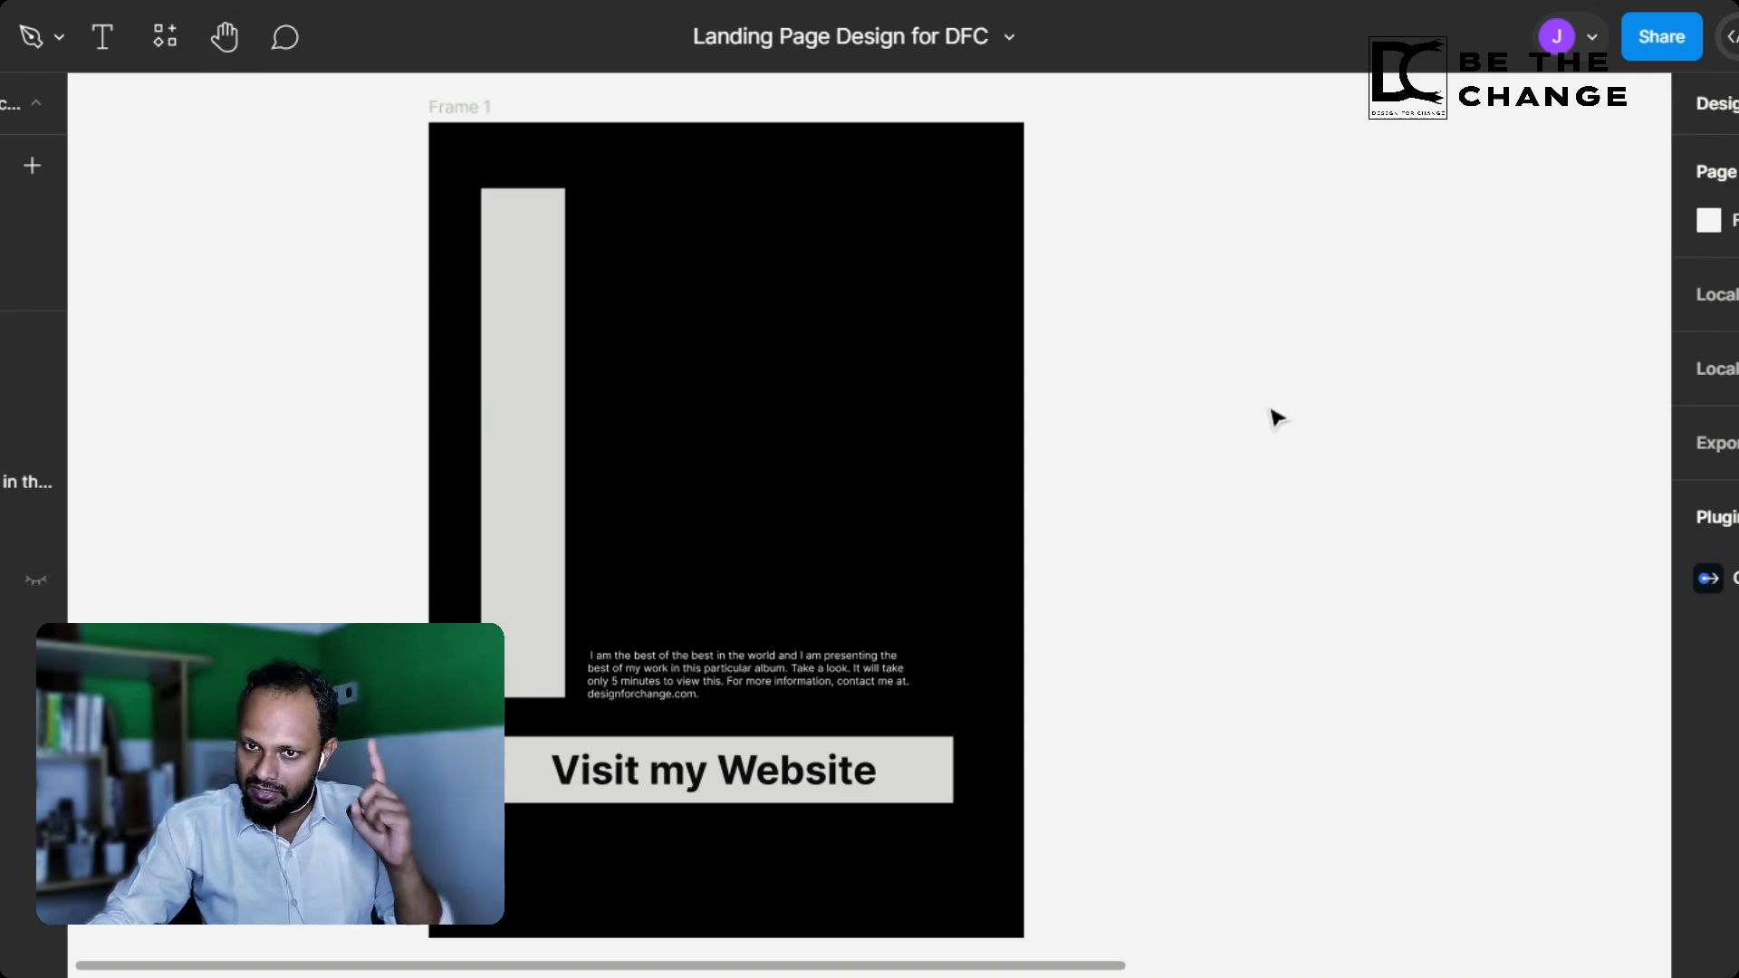
Step: Move the white paragraph up beside the vertical bar, narrow its box to about 8739 × 5703 and enlarge its text
left_click(566, 442)
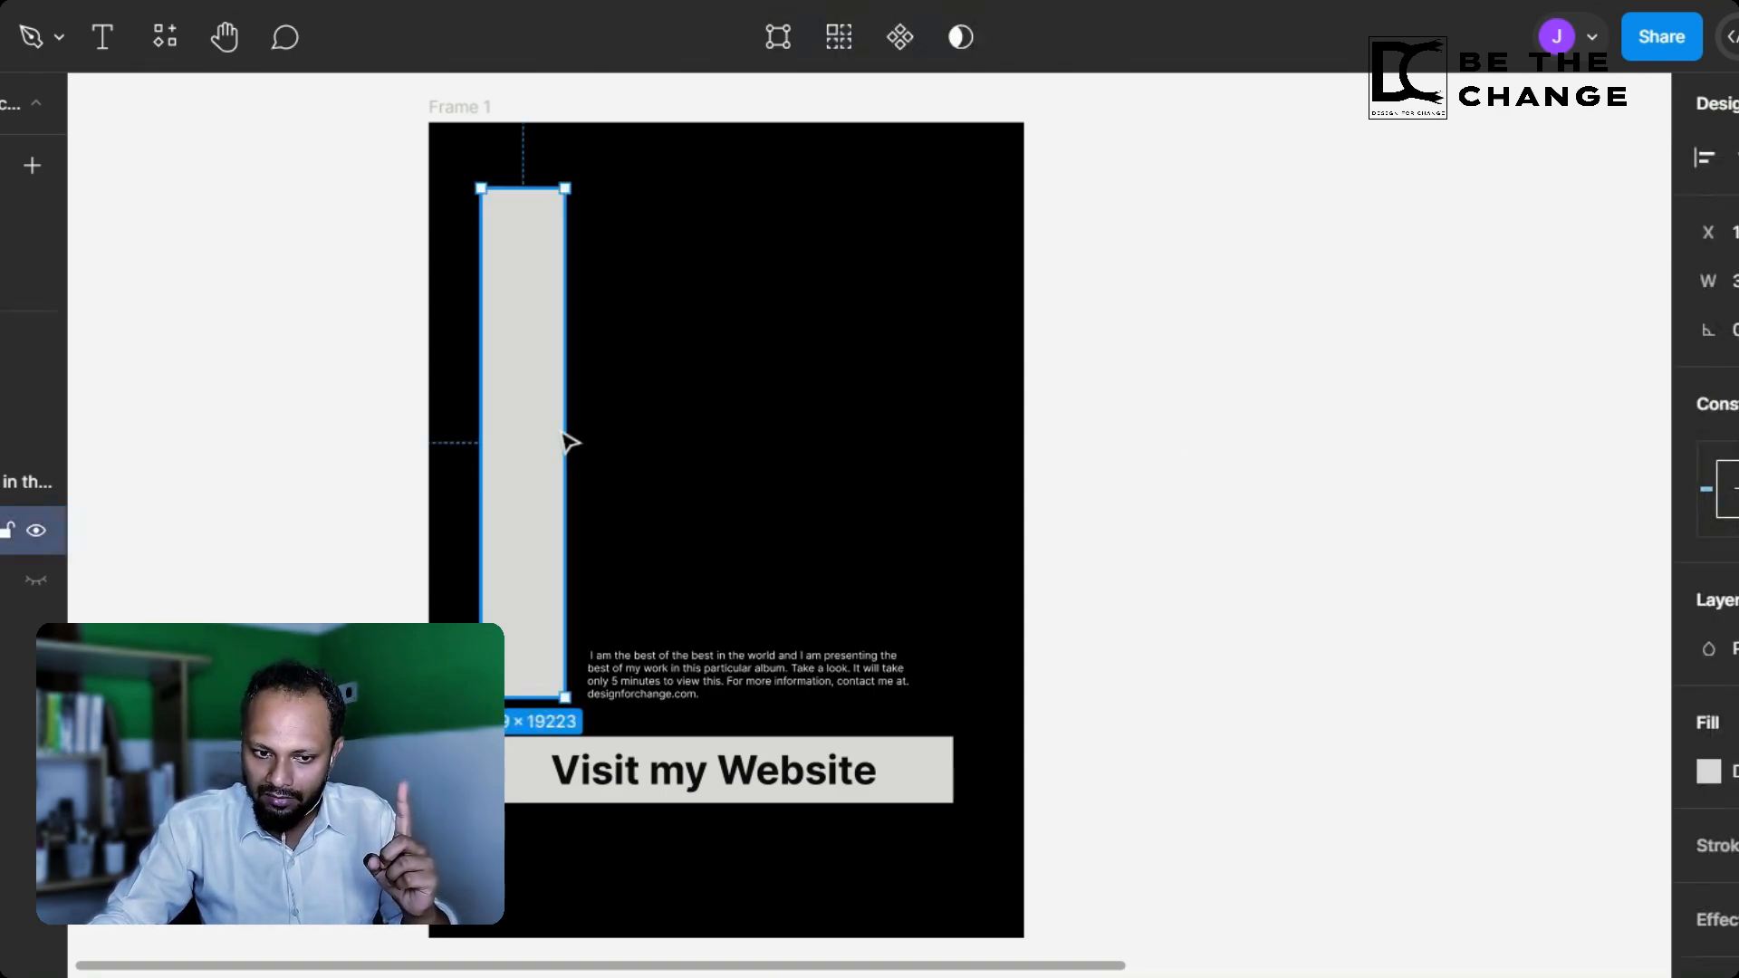
left_click(791, 712)
left_click(793, 675)
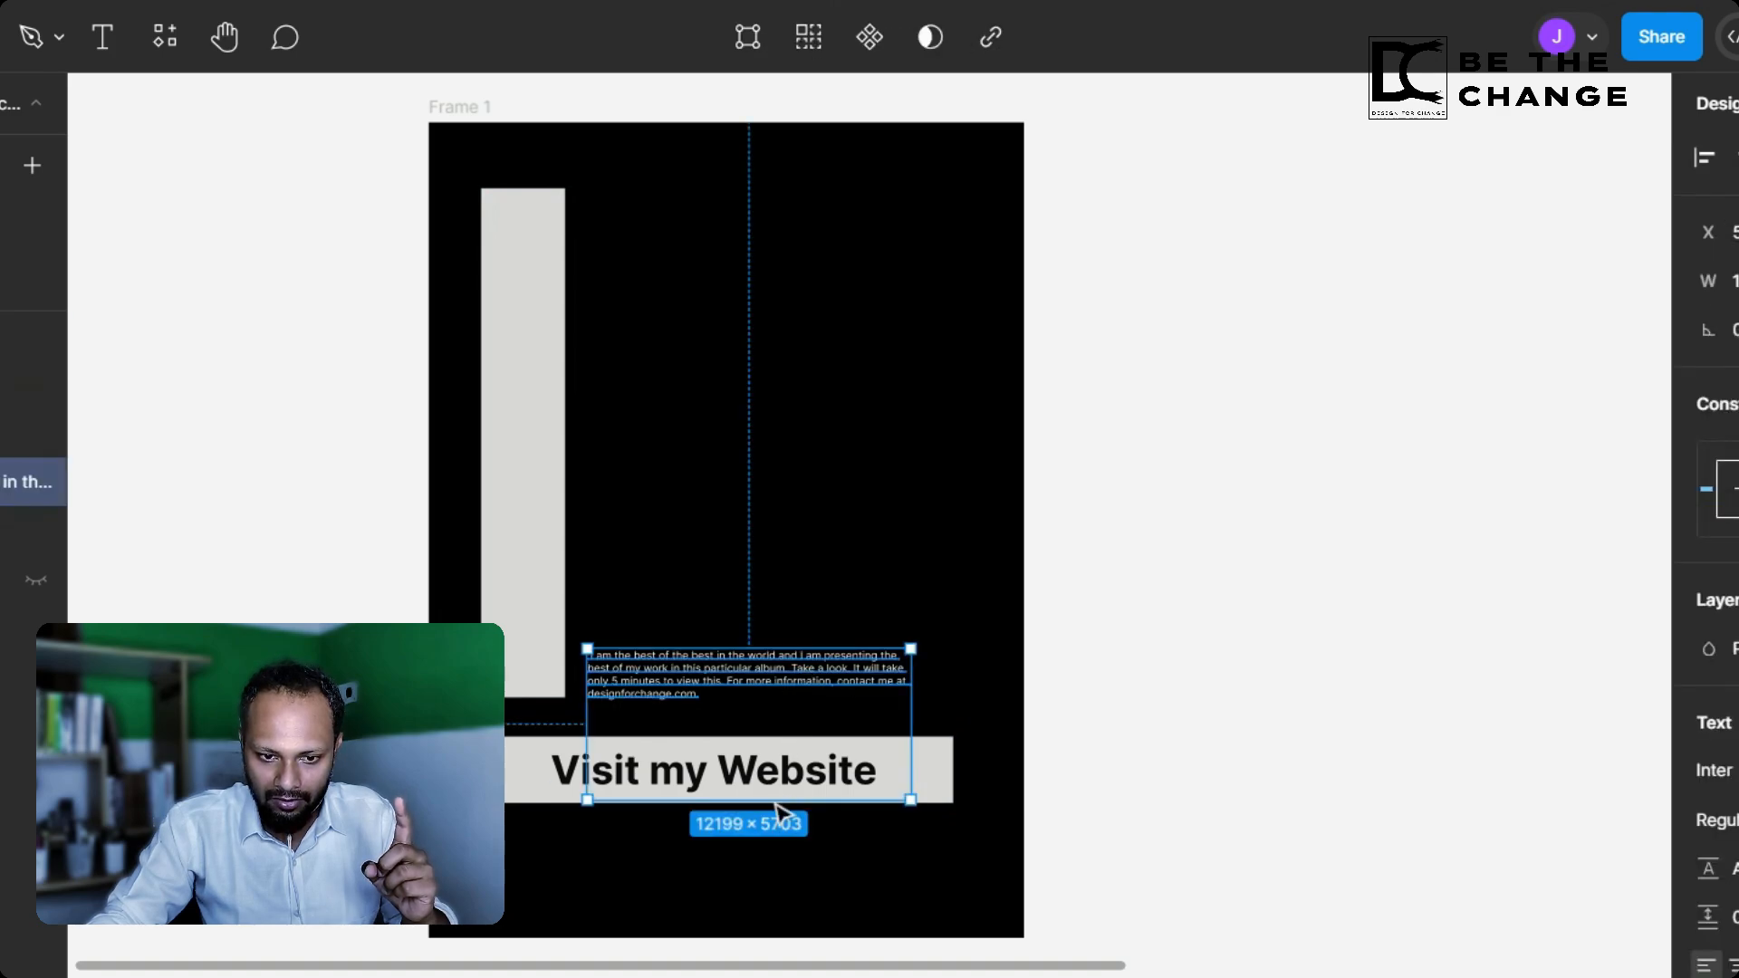
left_click(1079, 780)
left_click_drag(793, 672, 813, 256)
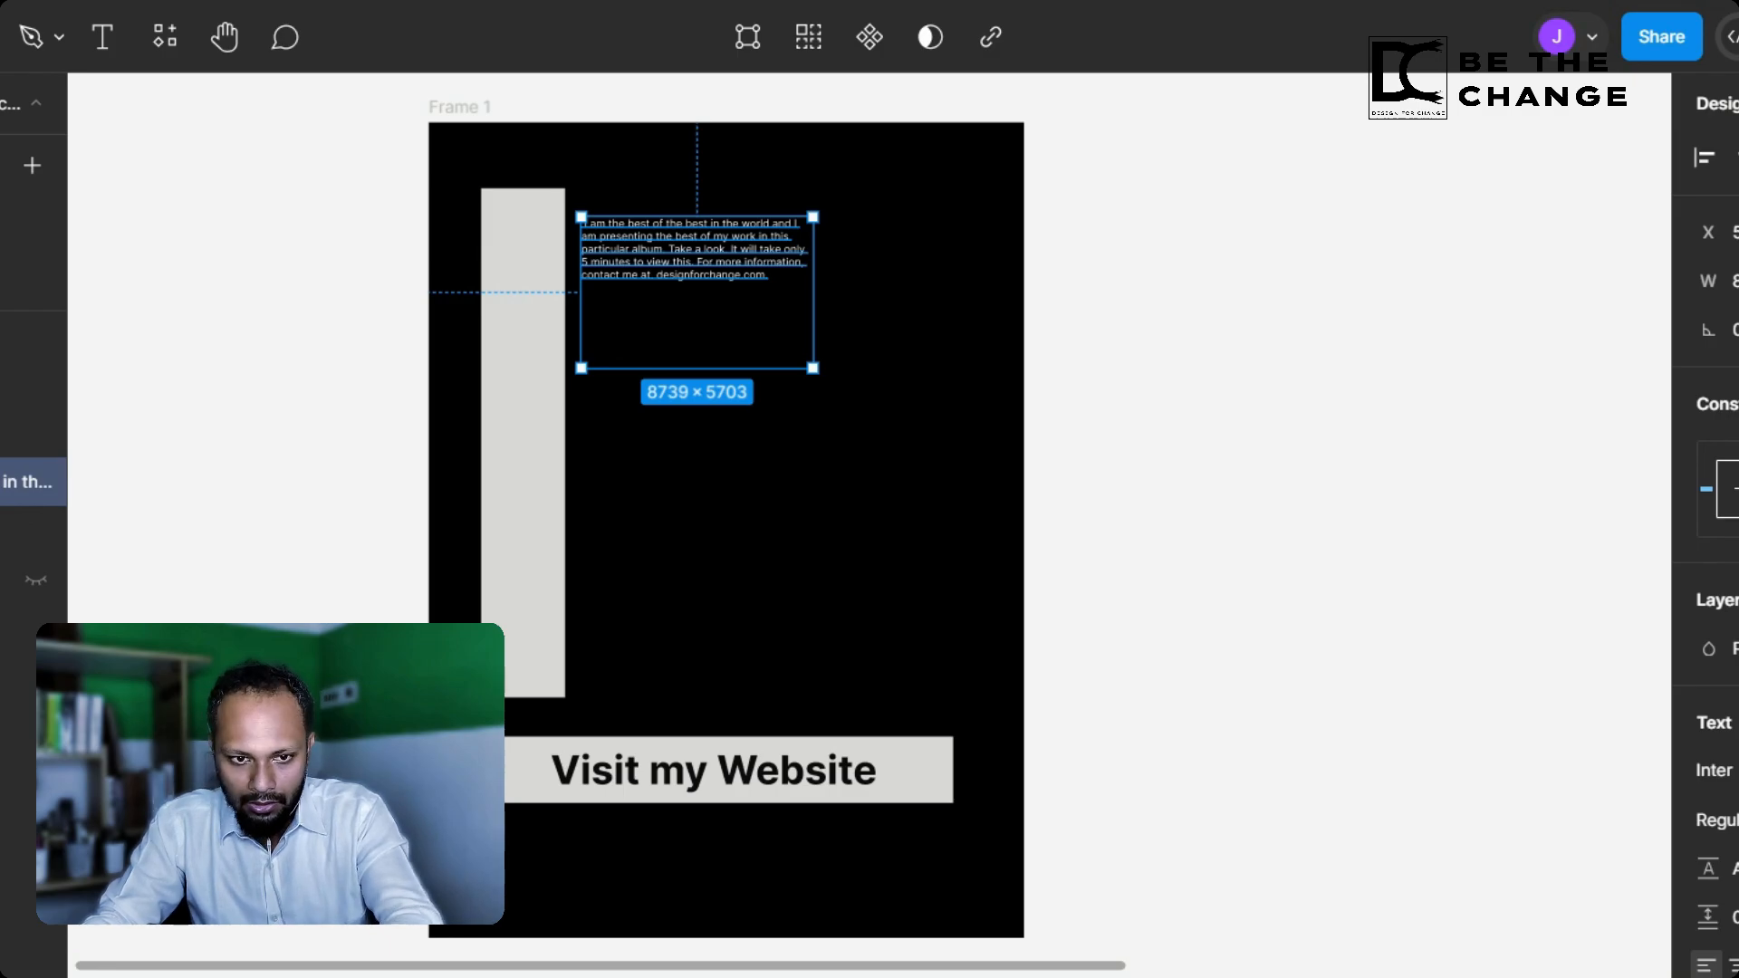
key("Return")
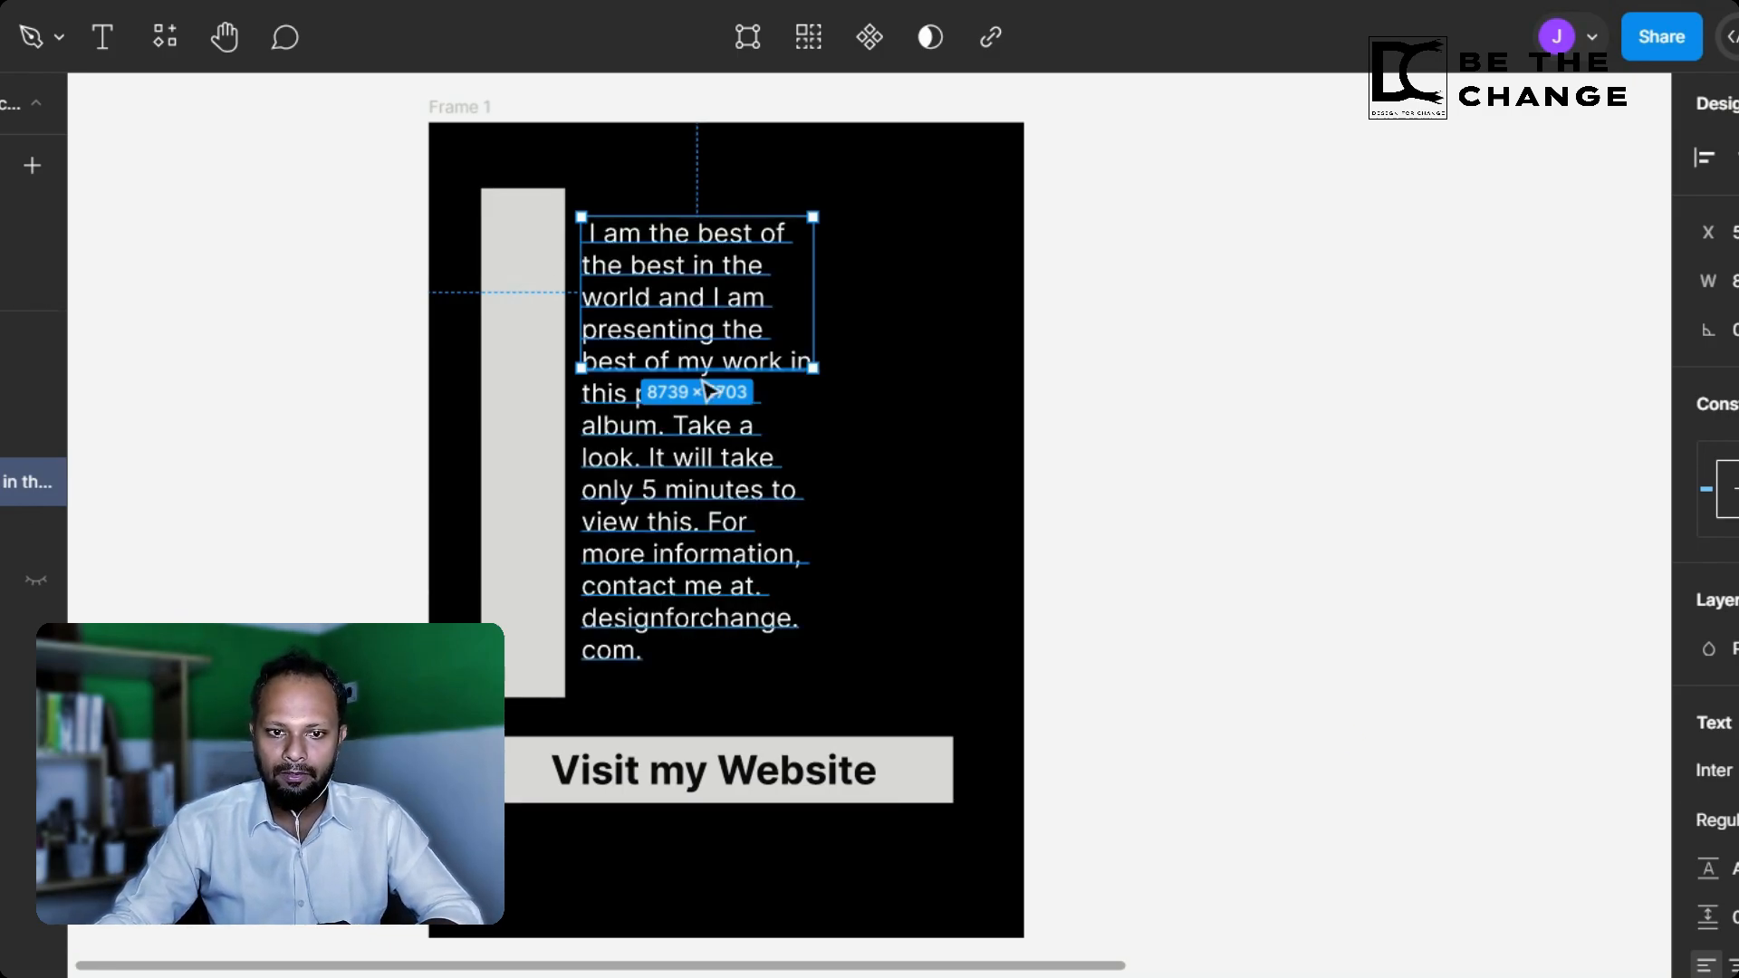
left_click(1383, 501)
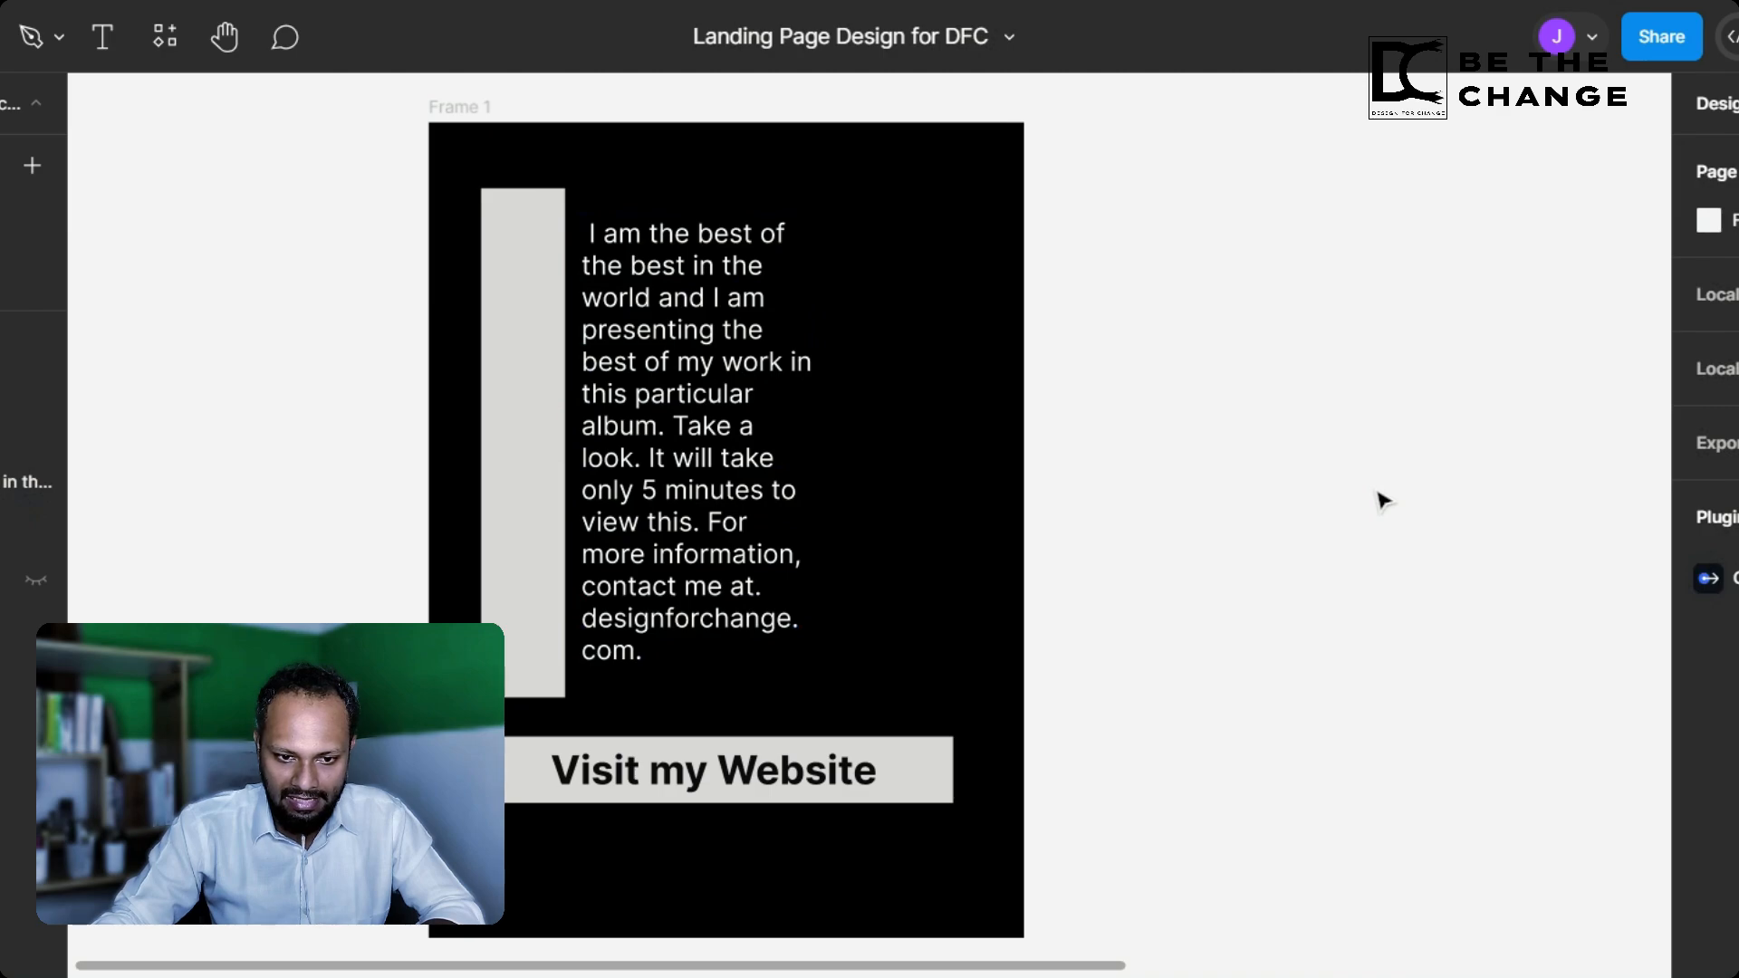
Step: Shift the "Visit my Website" text and grey bar left, aligning the bar with the vertical bar and narrowing the text box to about 14261
left_click_drag(822, 774, 806, 774)
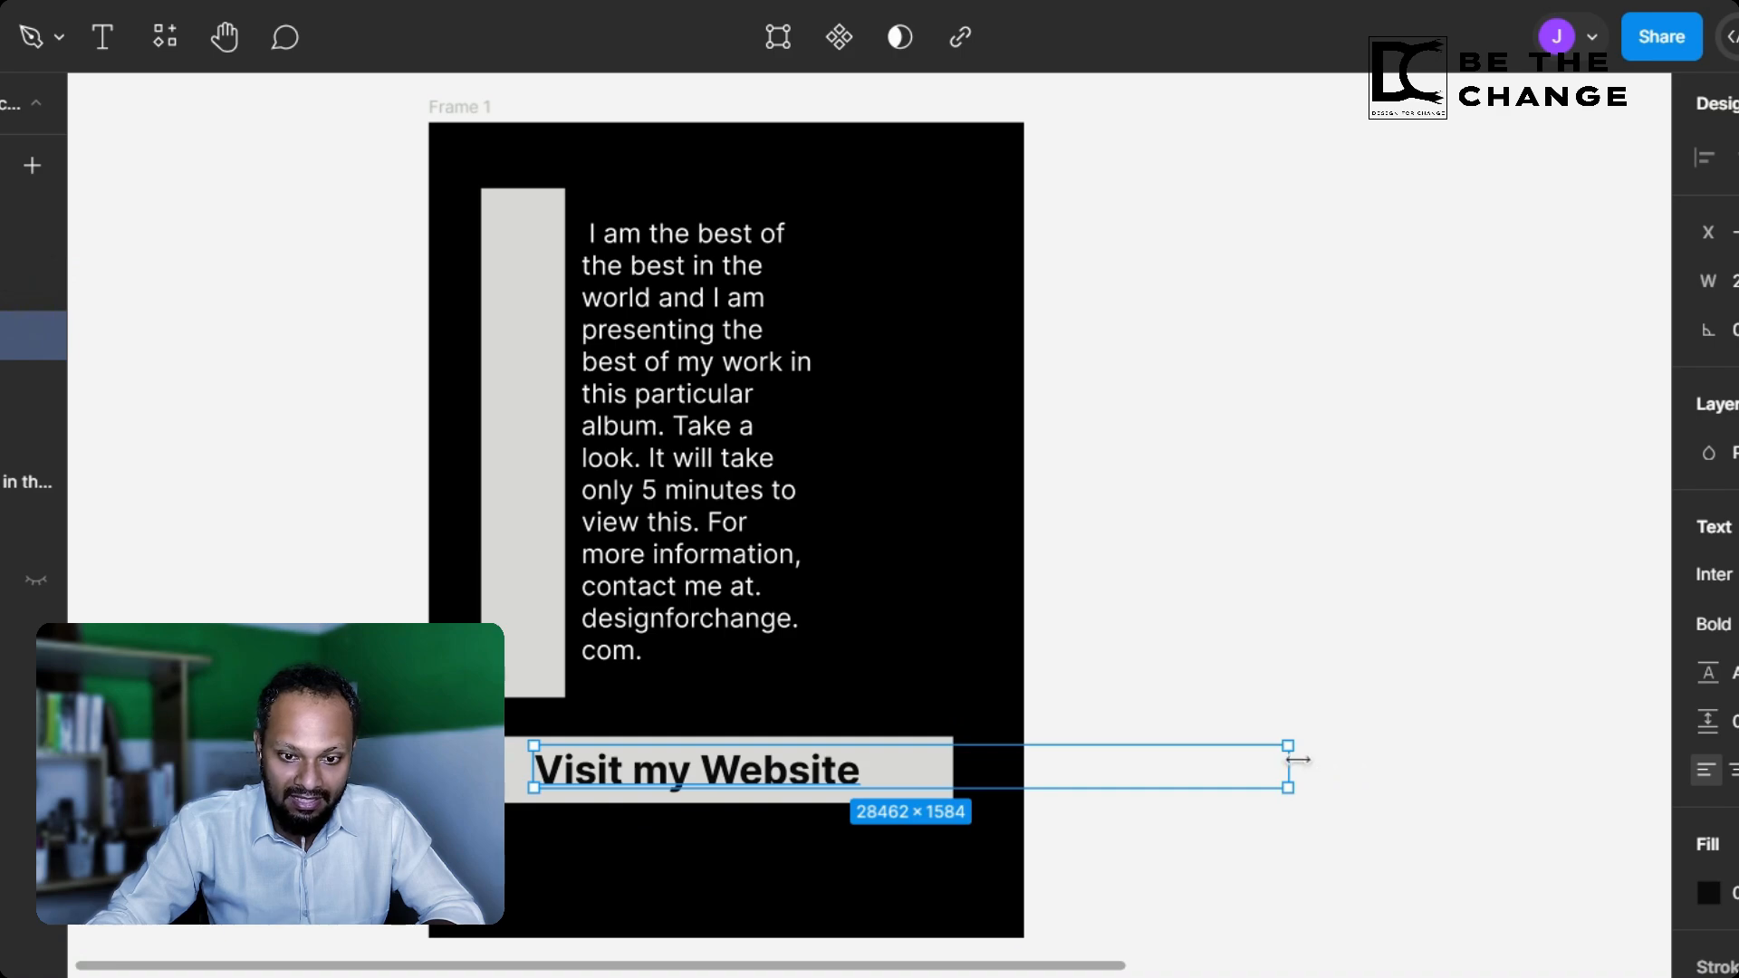
left_click_drag(1250, 757, 931, 770)
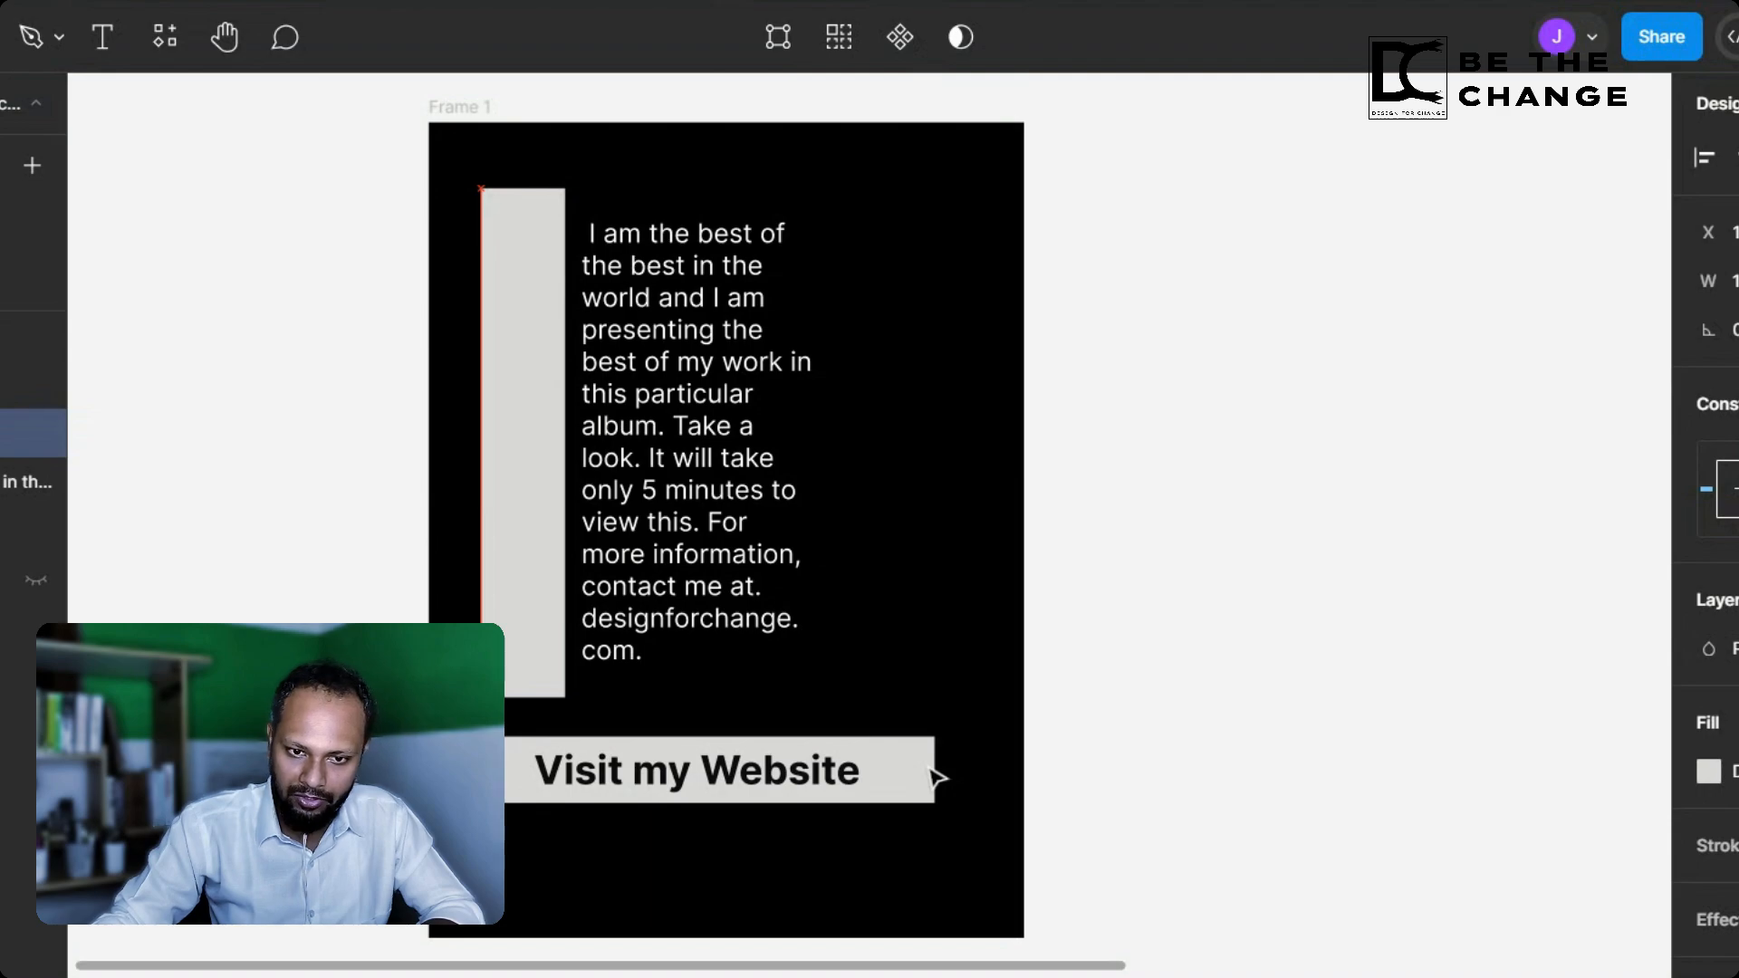
left_click(1323, 718)
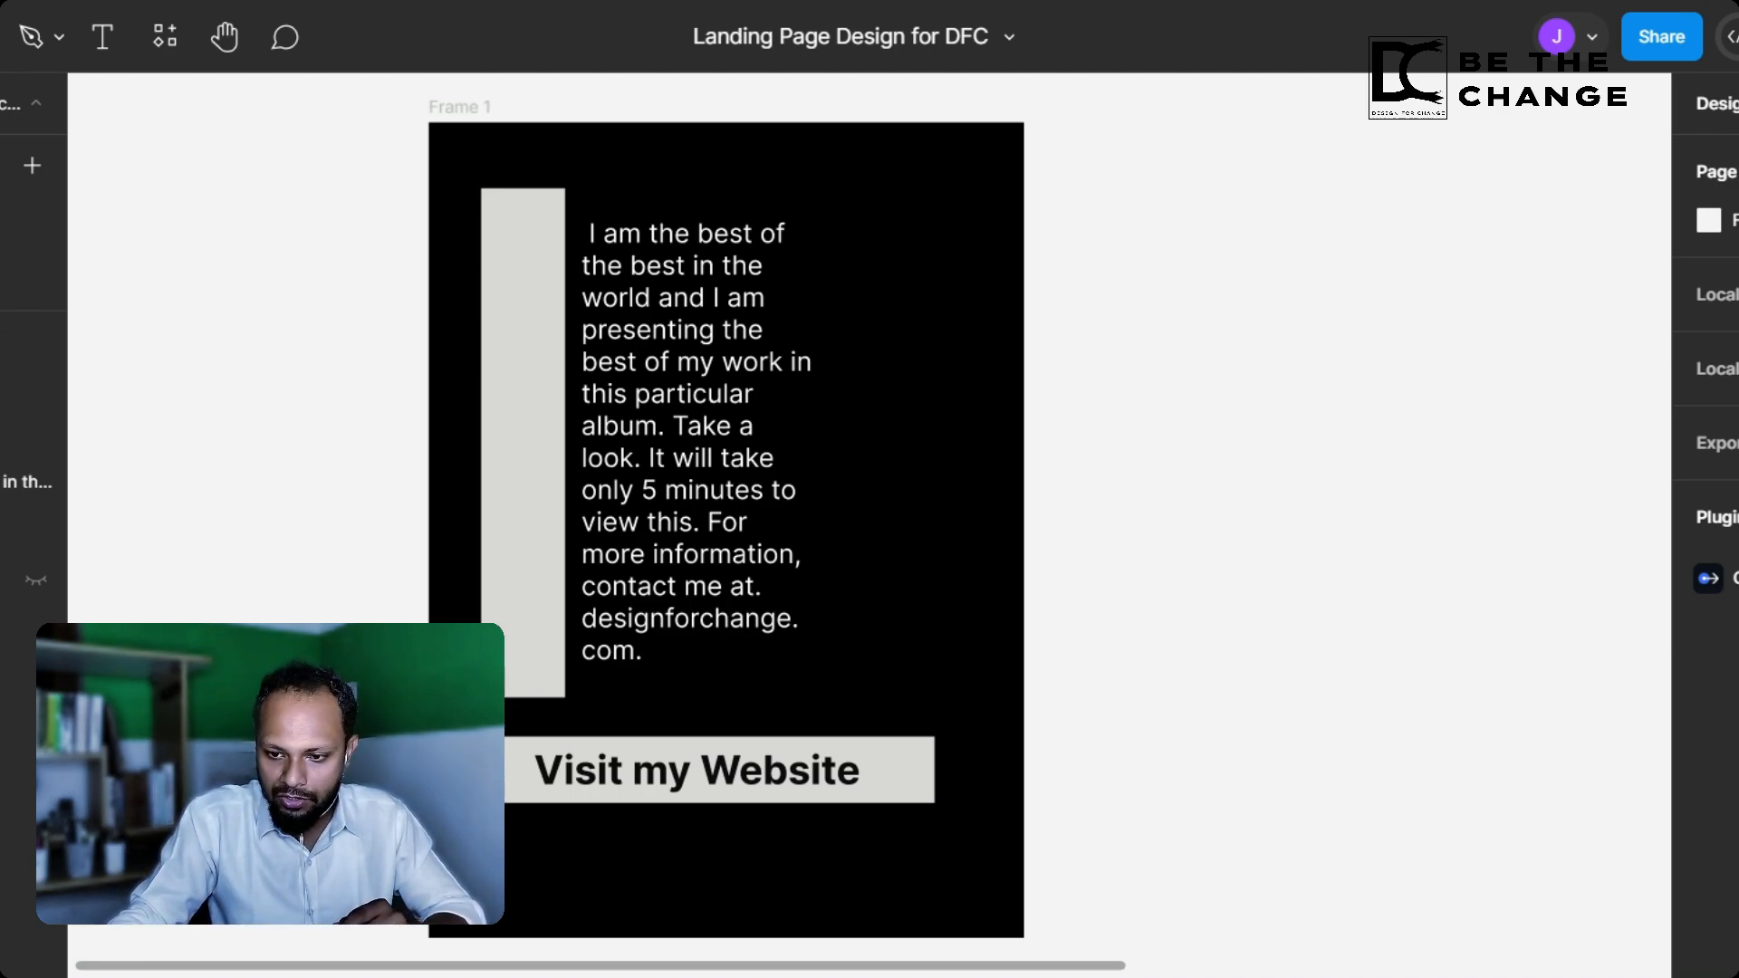
Step: Set the fill of the "Visit my Website" text to white
left_click(846, 776)
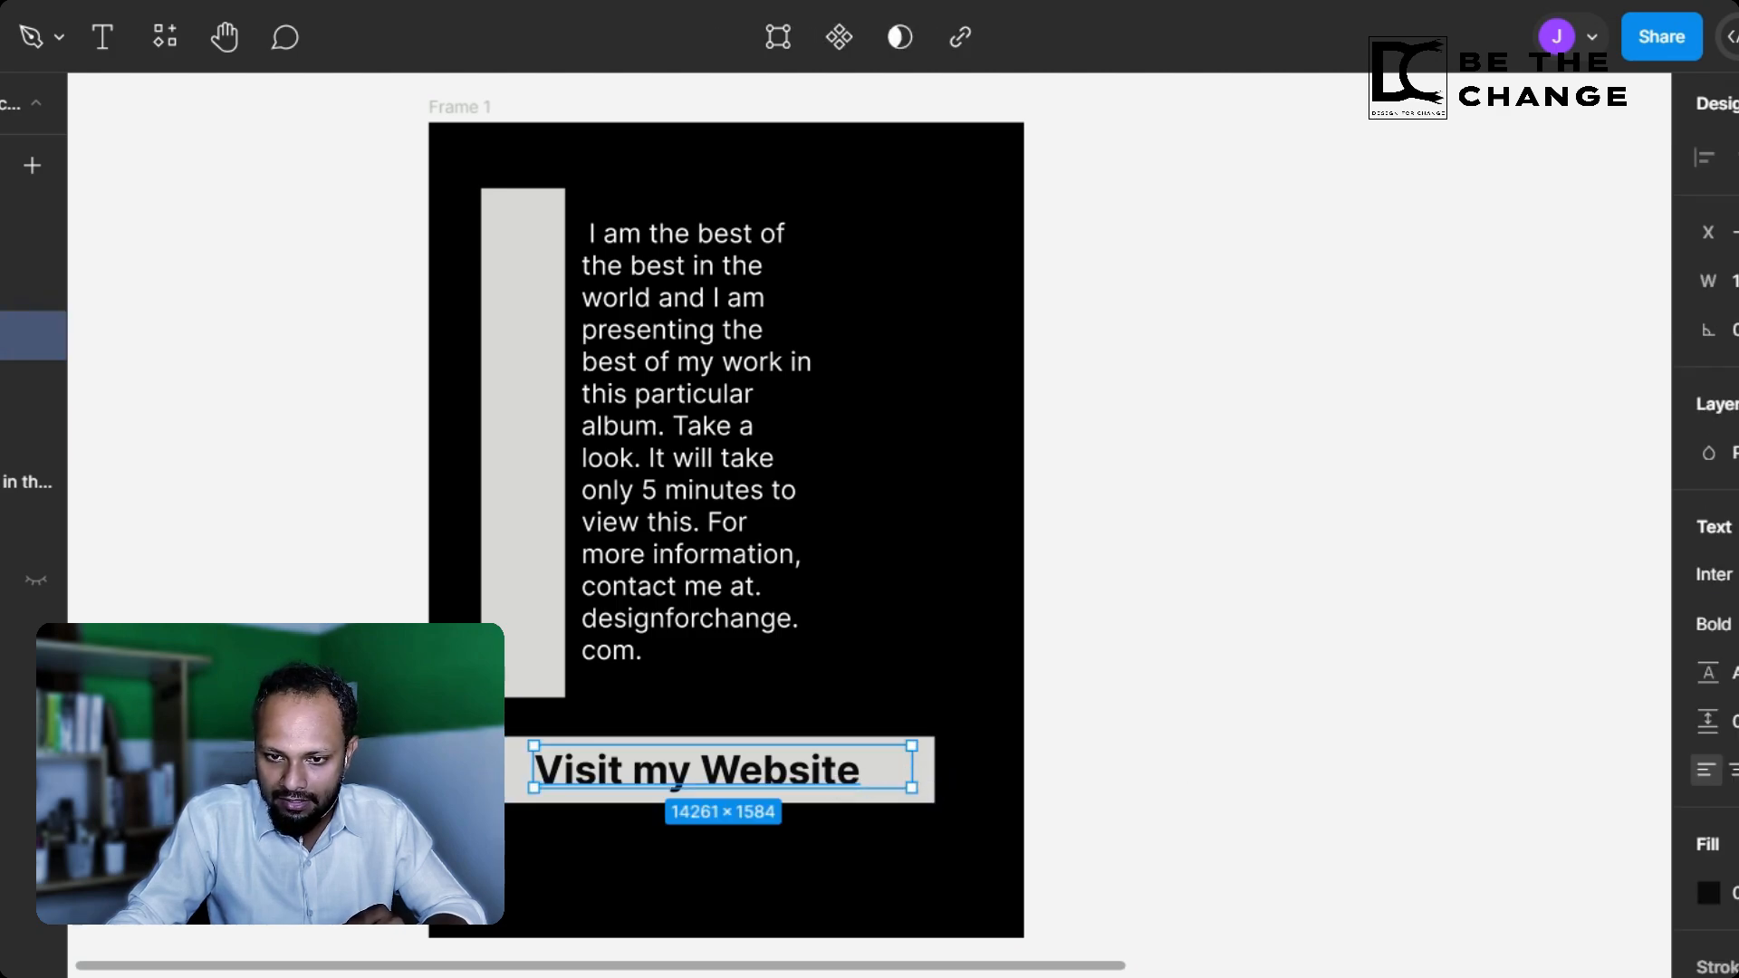
left_click(1710, 891)
left_click_drag(1318, 410, 1310, 199)
left_click(1122, 644)
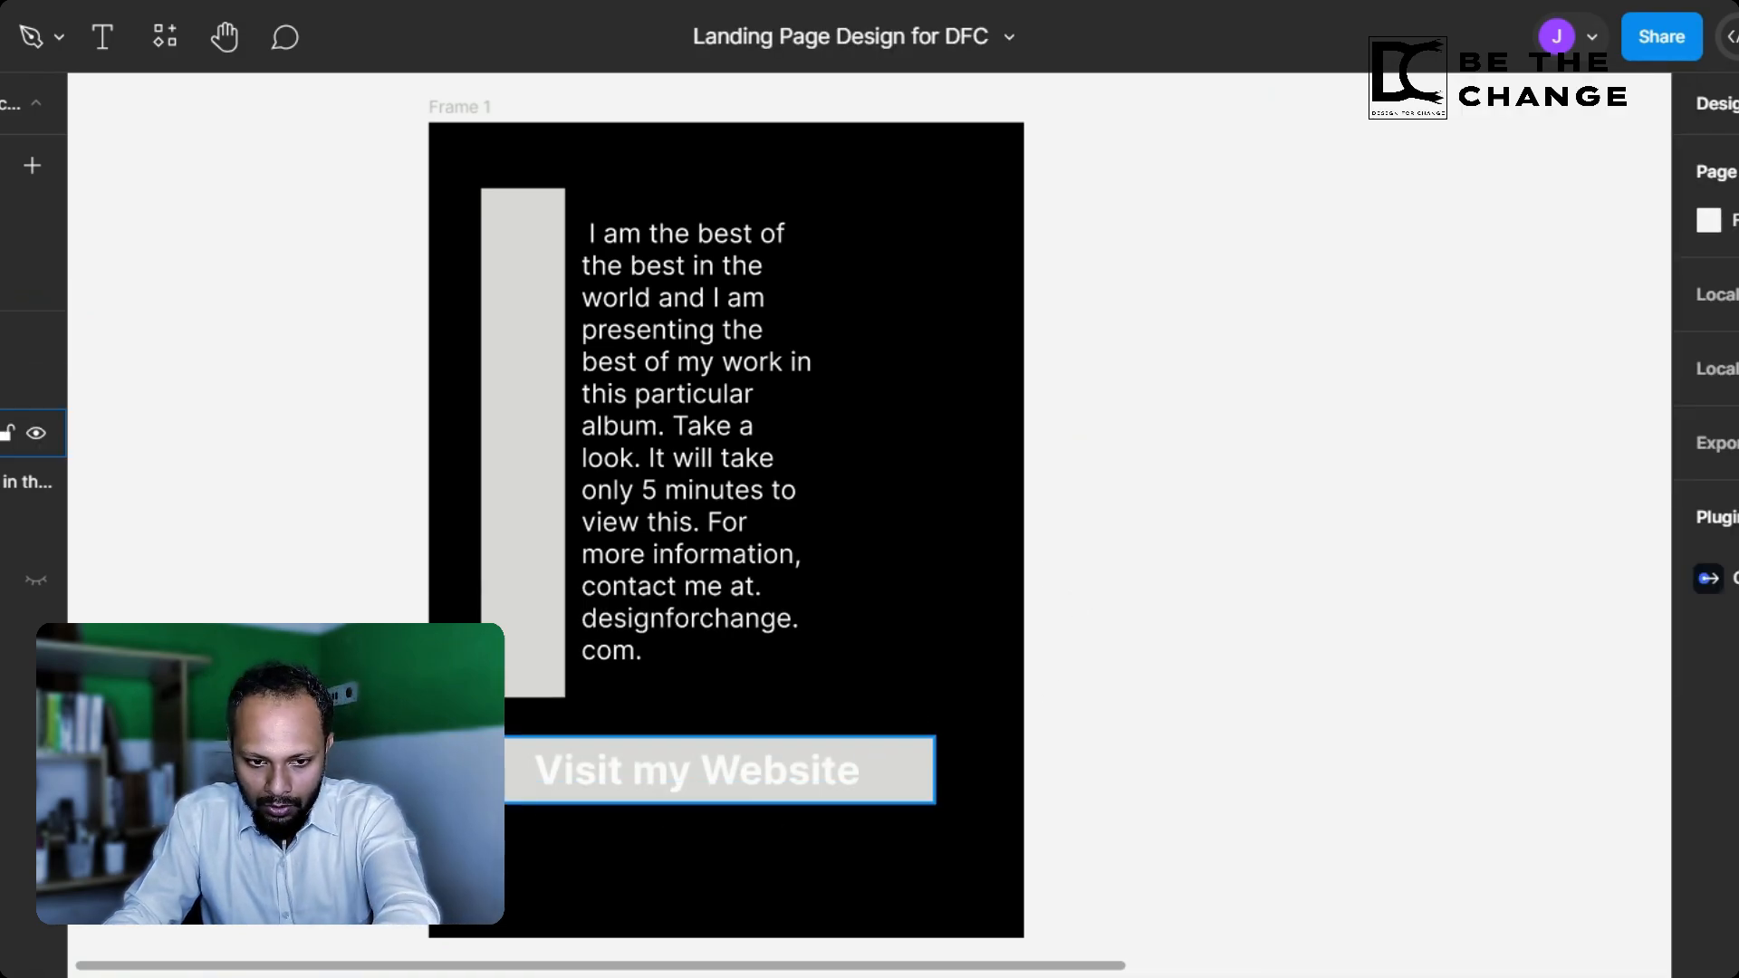
Step: Delete the horizontal grey bar and move the white "Visit my Website" text left, toward the vertical bar's left edge
left_click(508, 792)
key("Delete")
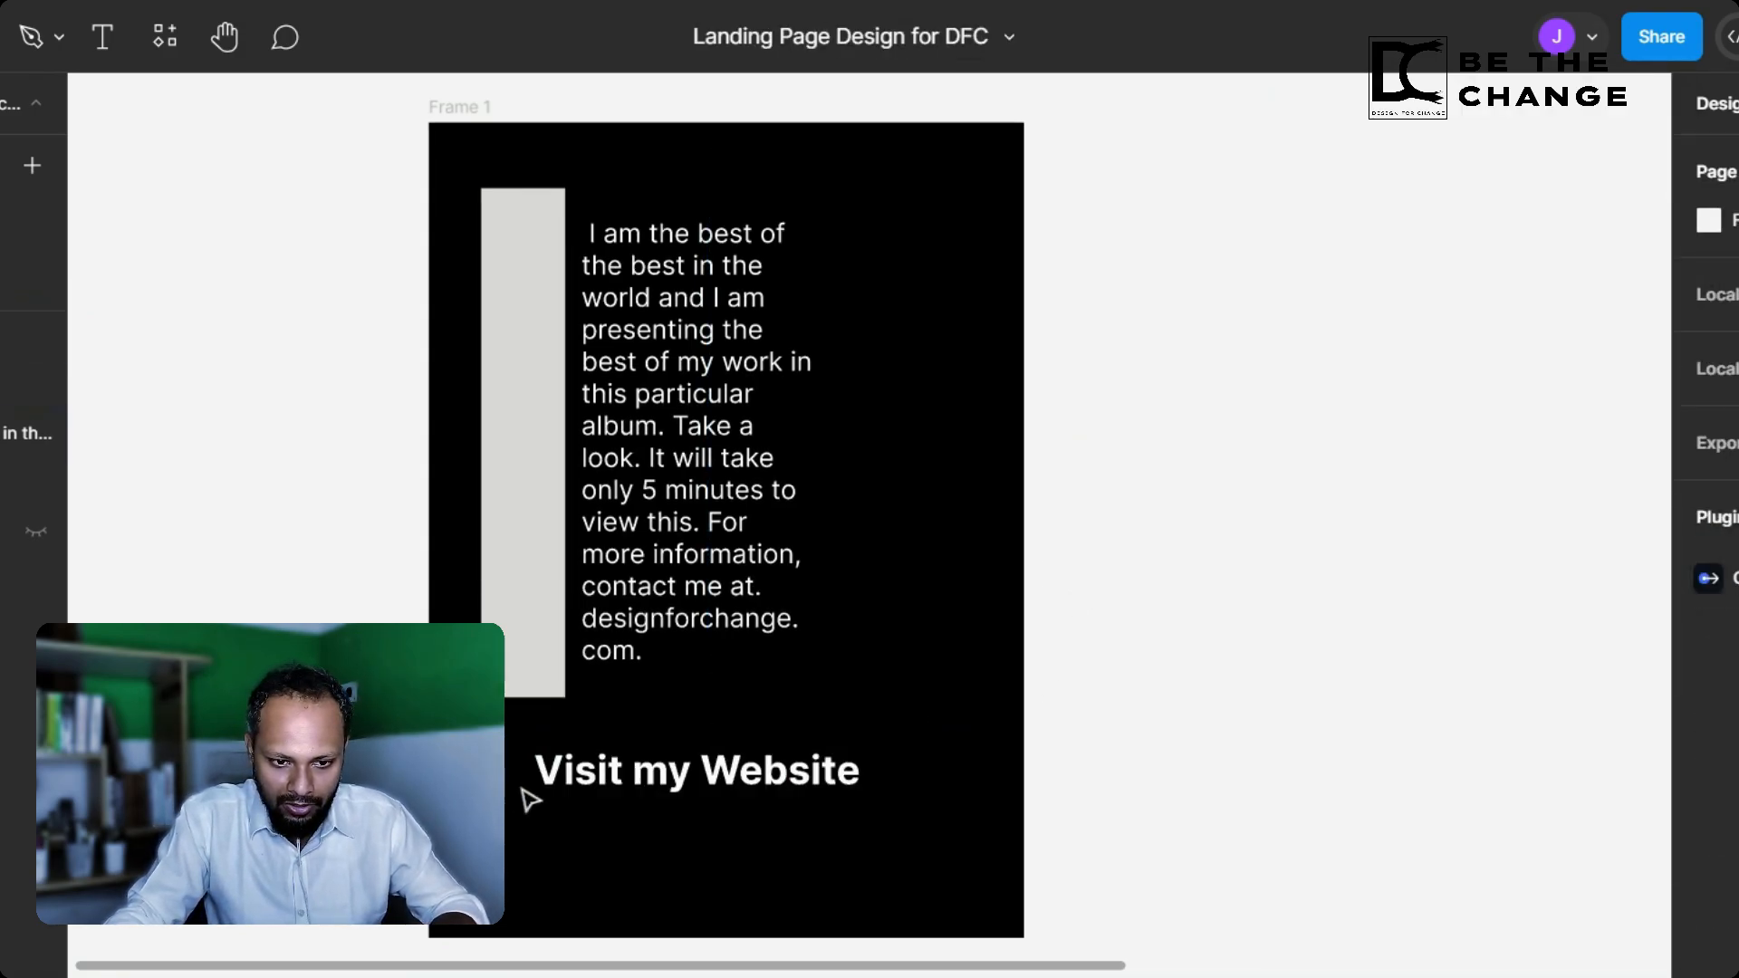
left_click_drag(745, 790, 694, 793)
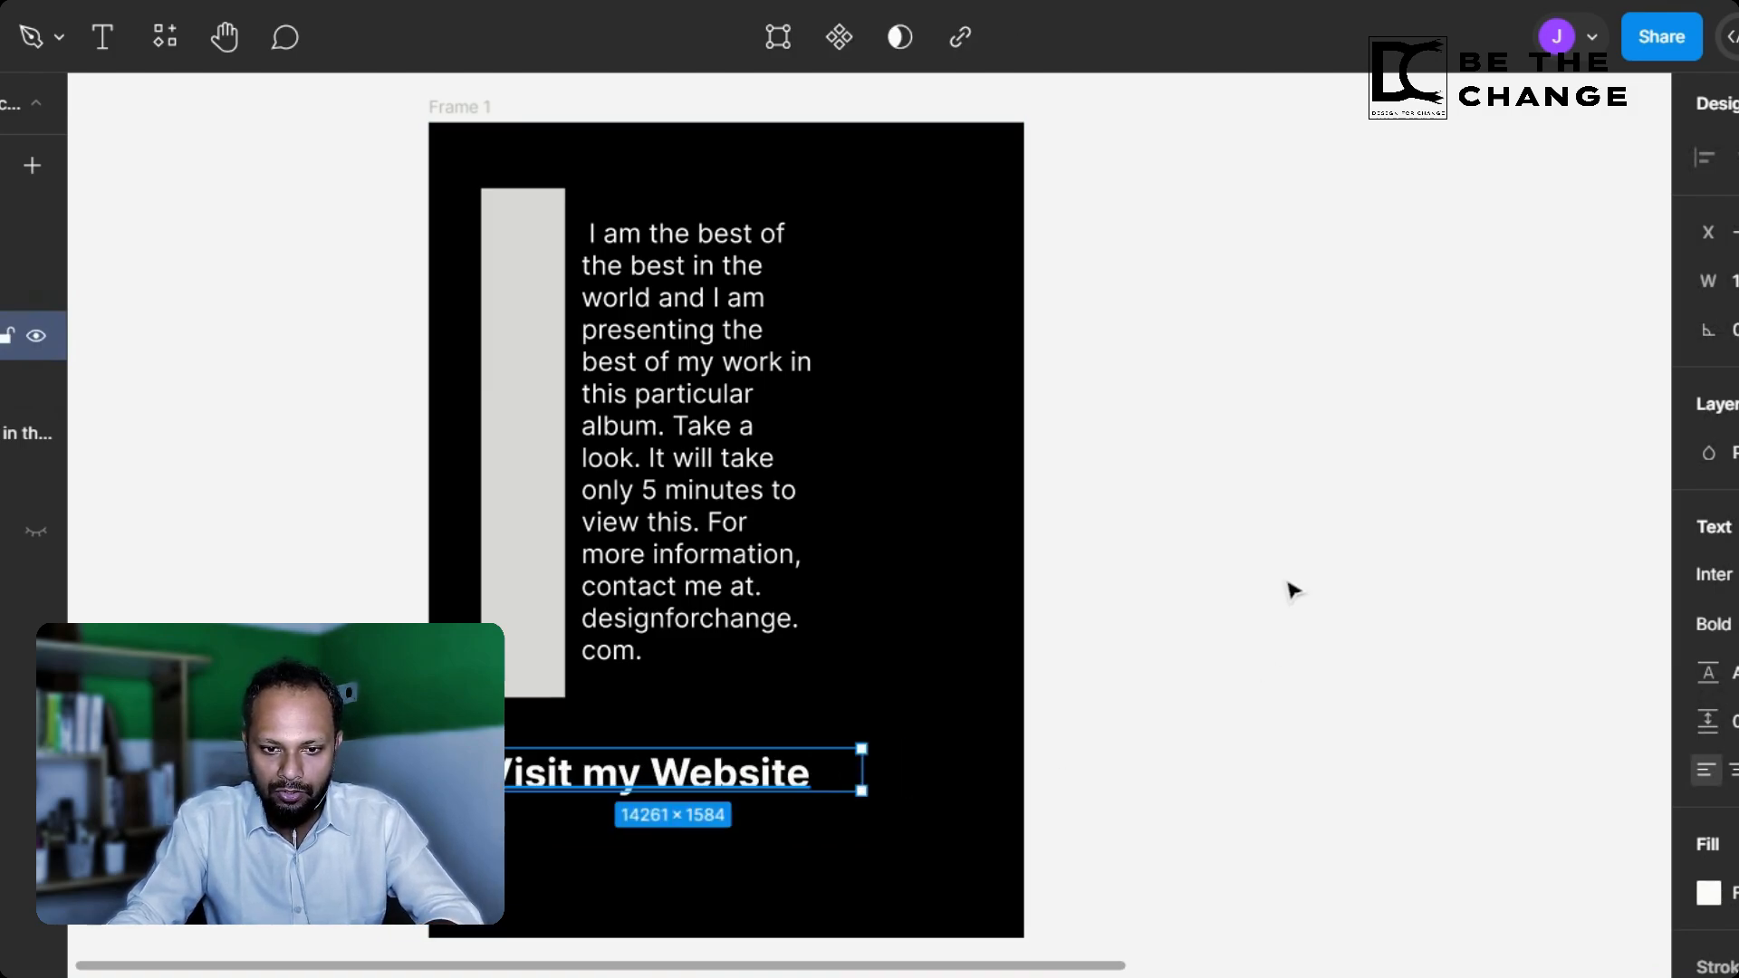
left_click(1078, 628)
scroll(1078, 628, "down", 1)
scroll(1078, 628, "up", 1)
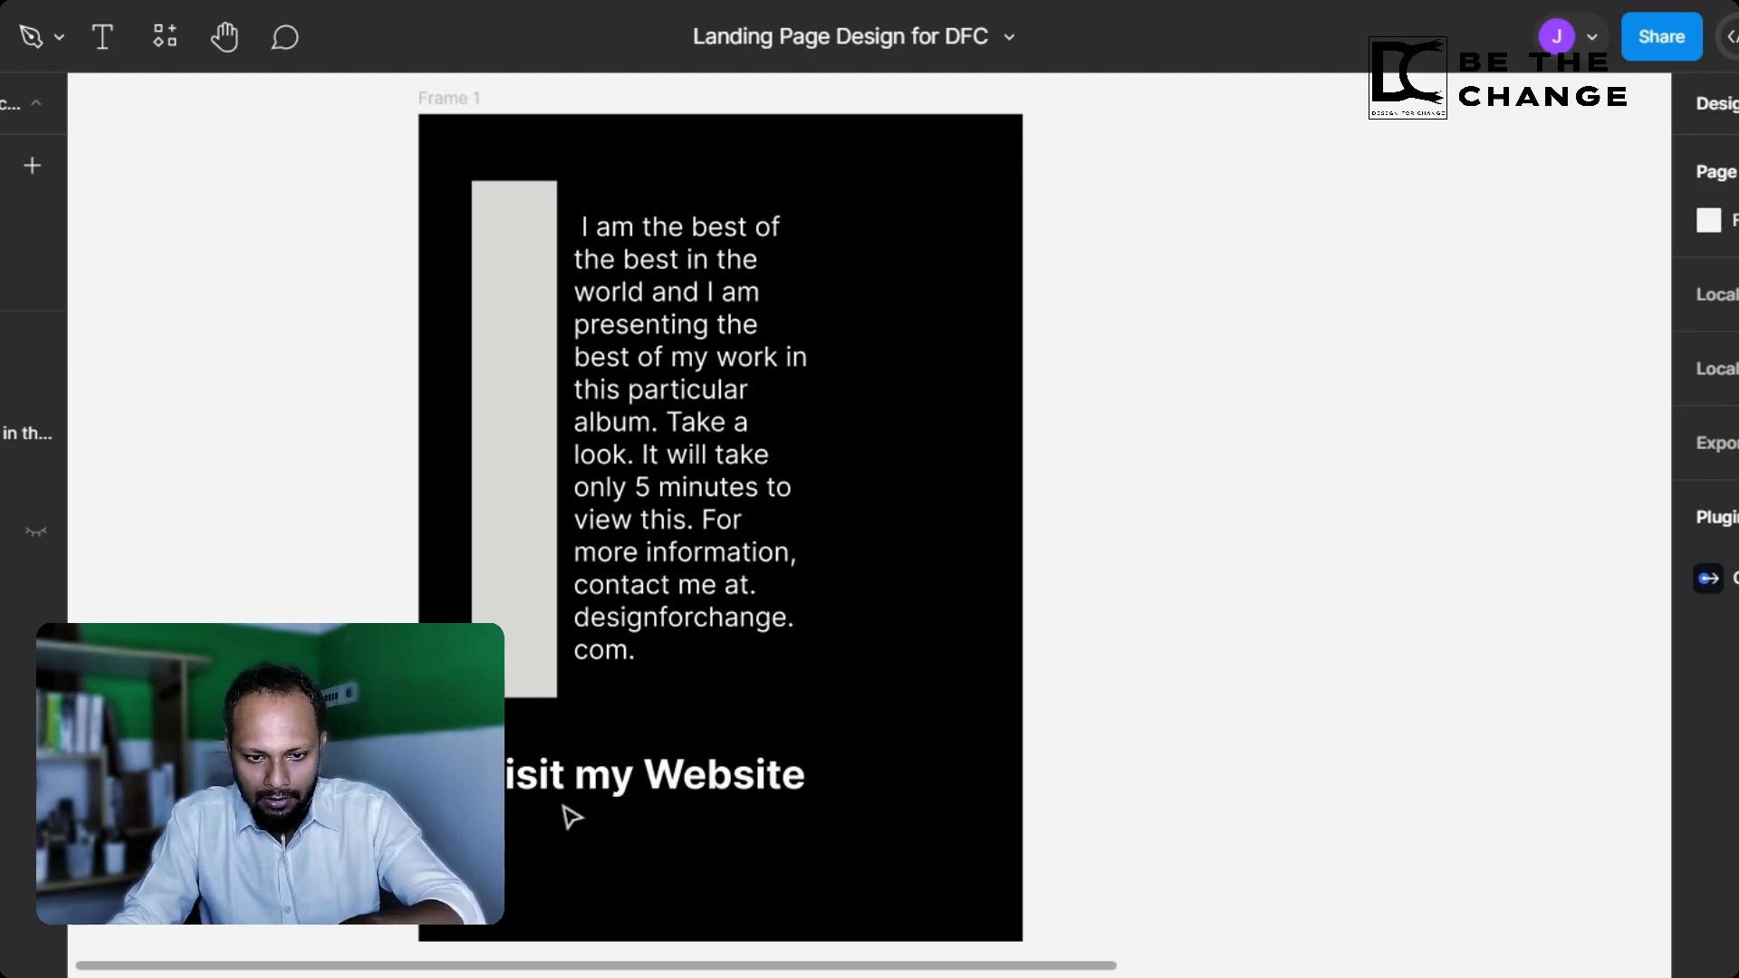
left_click(601, 785)
left_click(1280, 709)
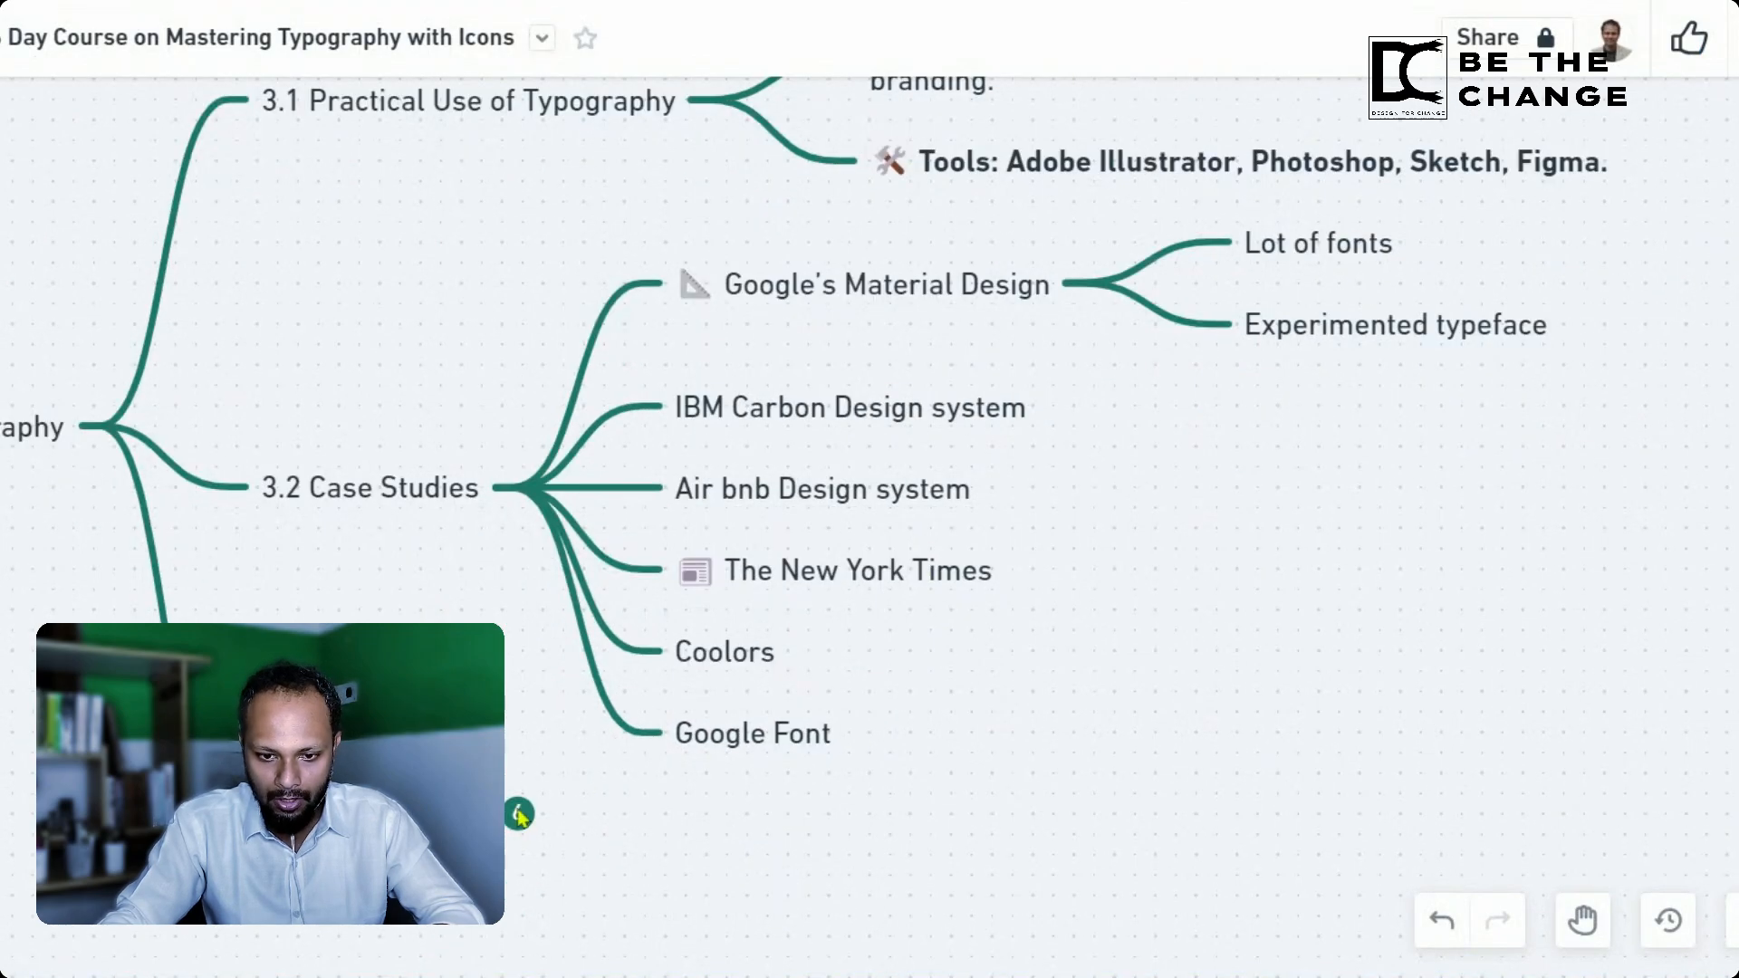
Step: Switch to the typography course mind map and expand section 3.3 through the poster or web page activity to the subtopics of its task
left_click(520, 812)
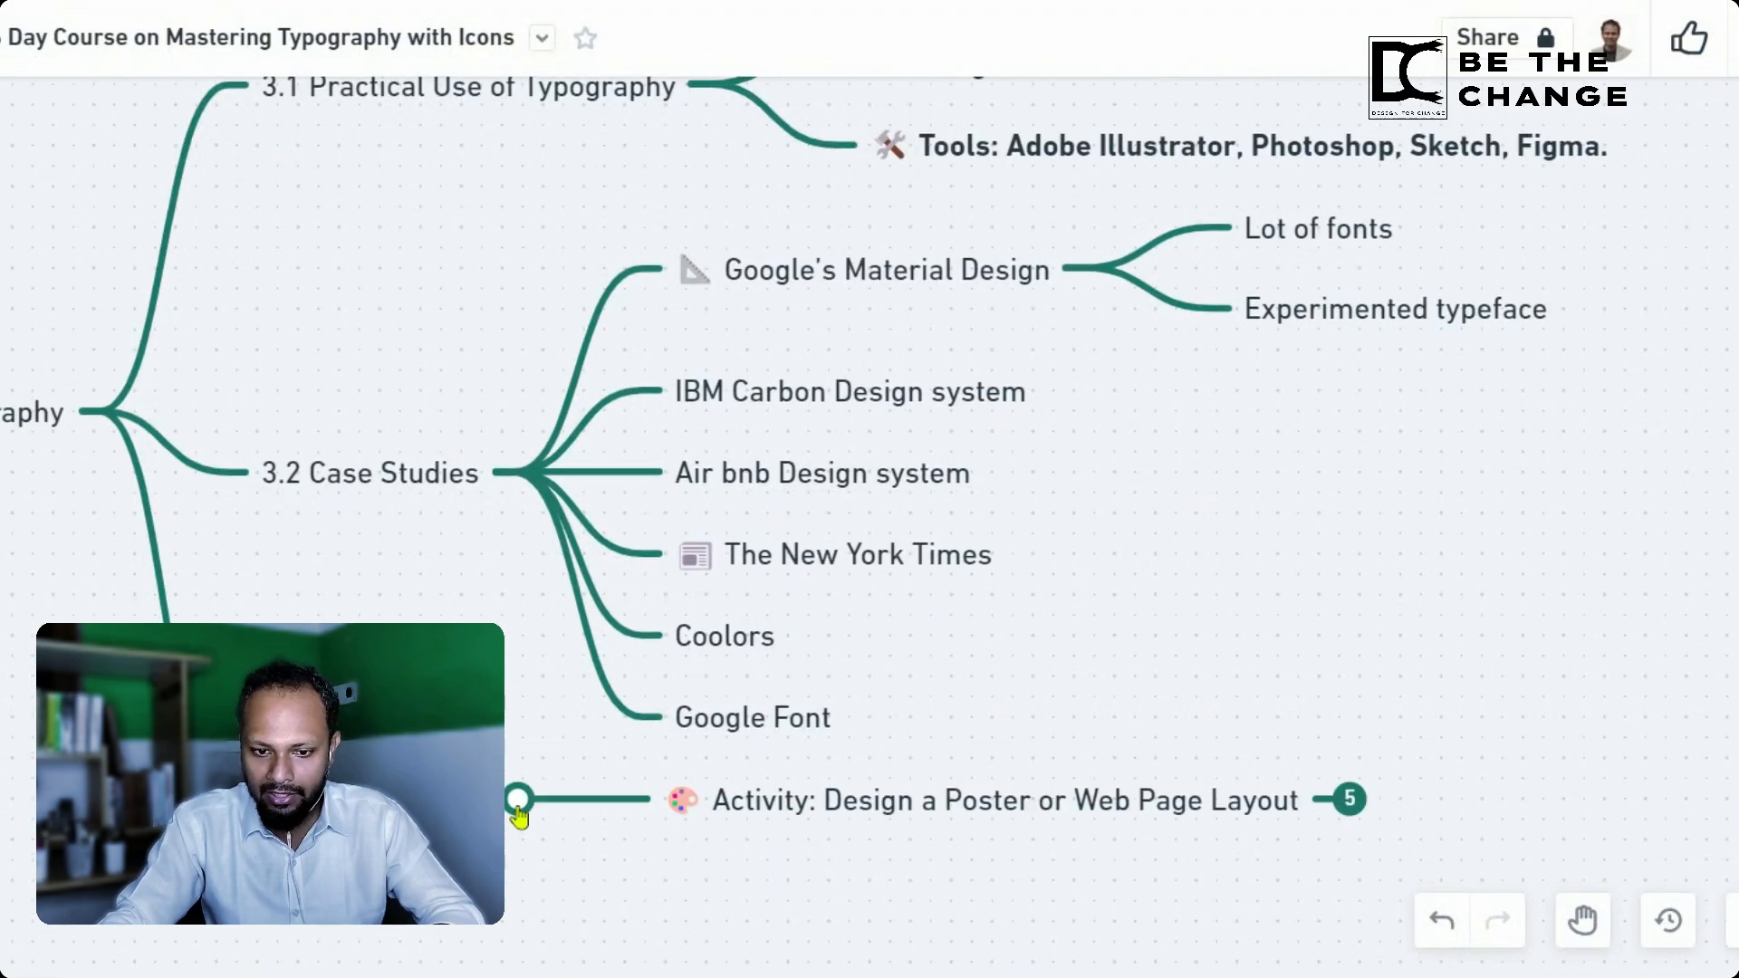
scroll(1360, 817, "up", 3)
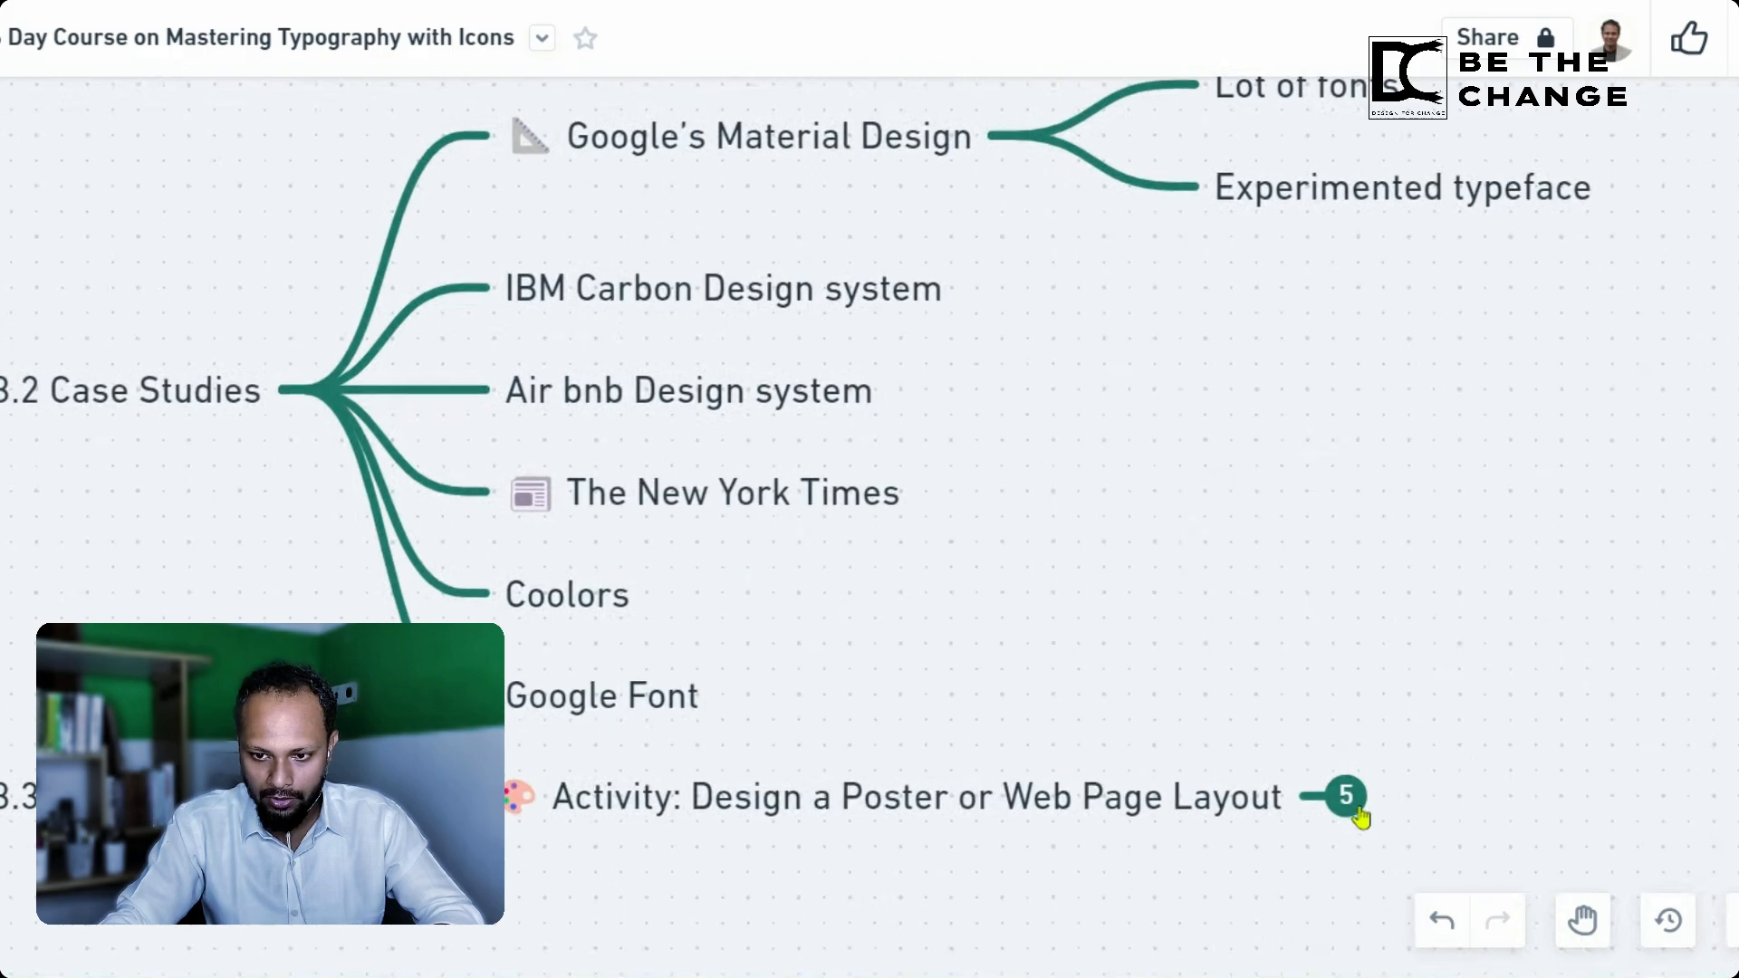
scroll(1358, 817, "down", 1)
left_click(1292, 728)
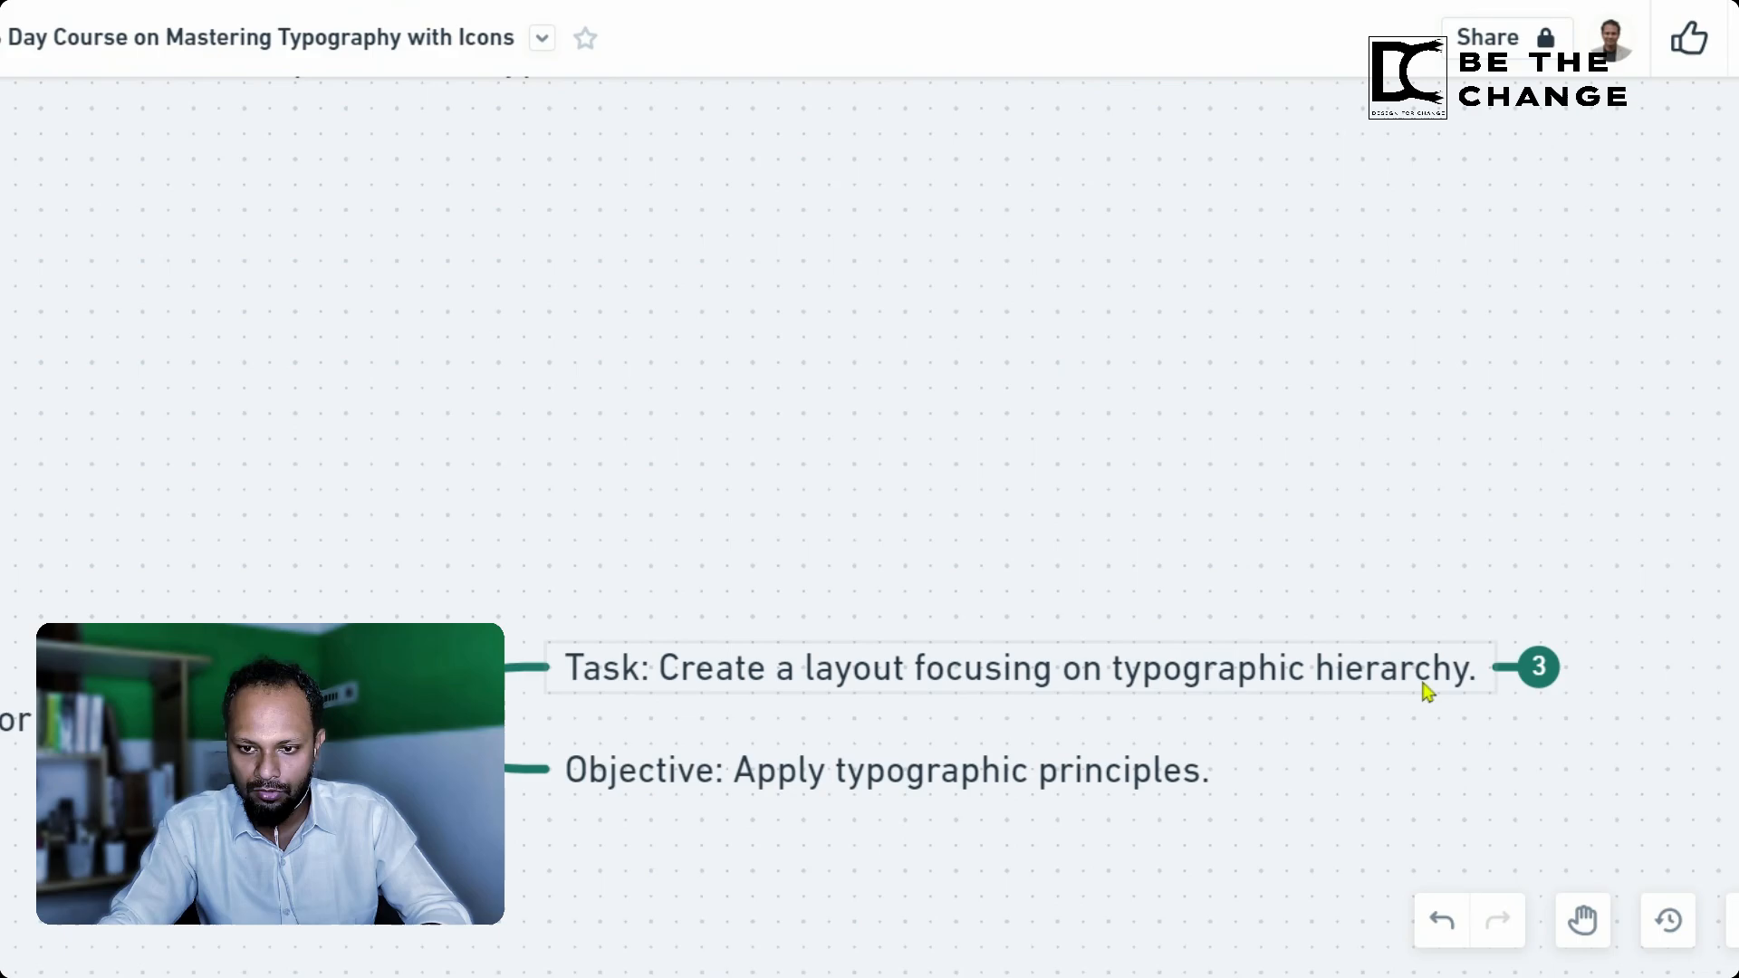
left_click(1532, 678)
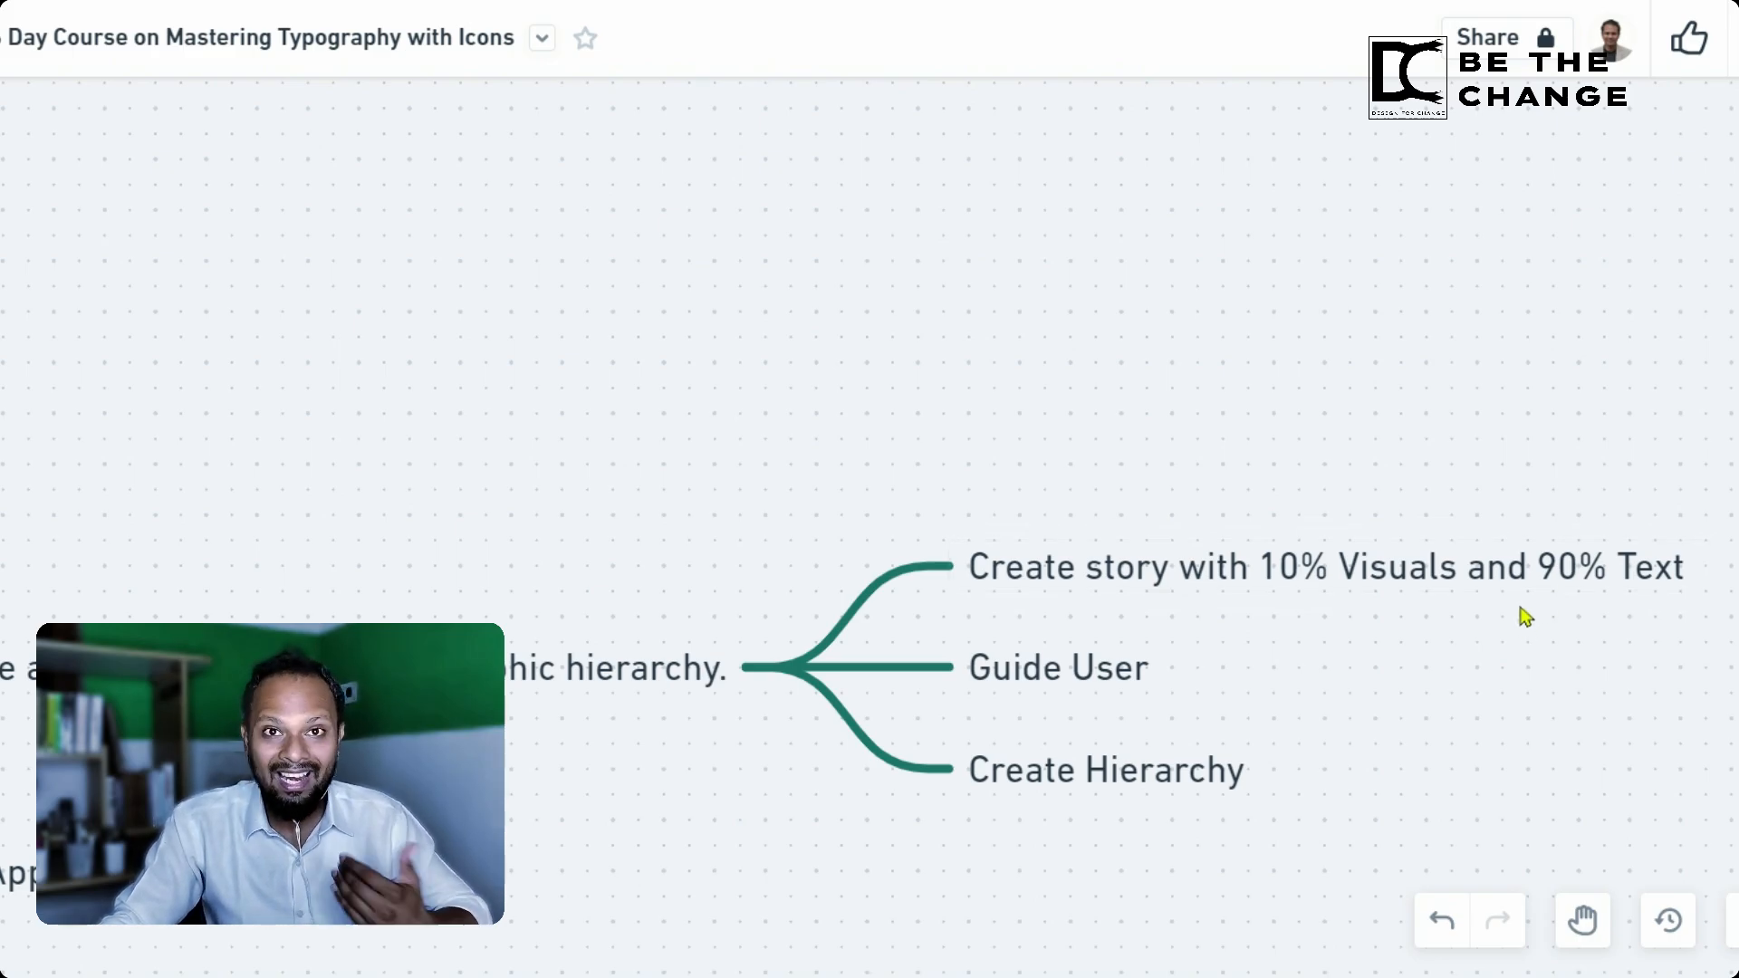
Step: Make the topics "Guide User", "Create Hierarchy" and "Objective: Apply typographic principles." bold
left_click(1146, 624)
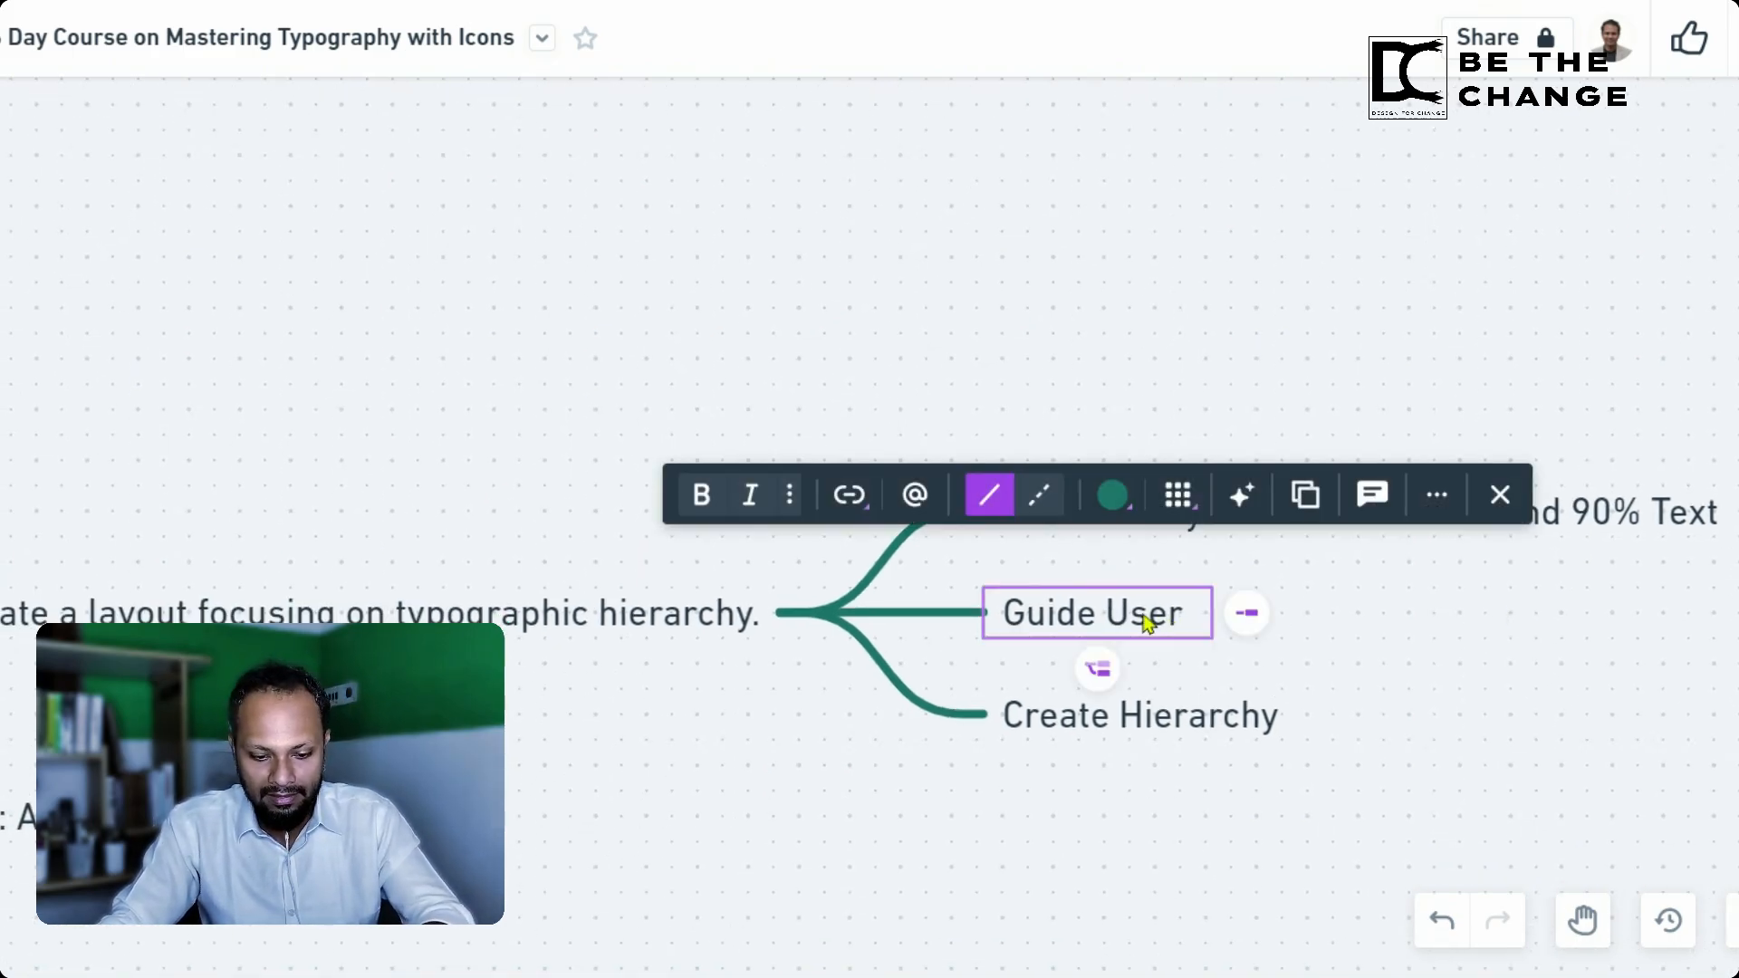
key("ctrl+b")
left_click(1168, 708)
key("ctrl+b")
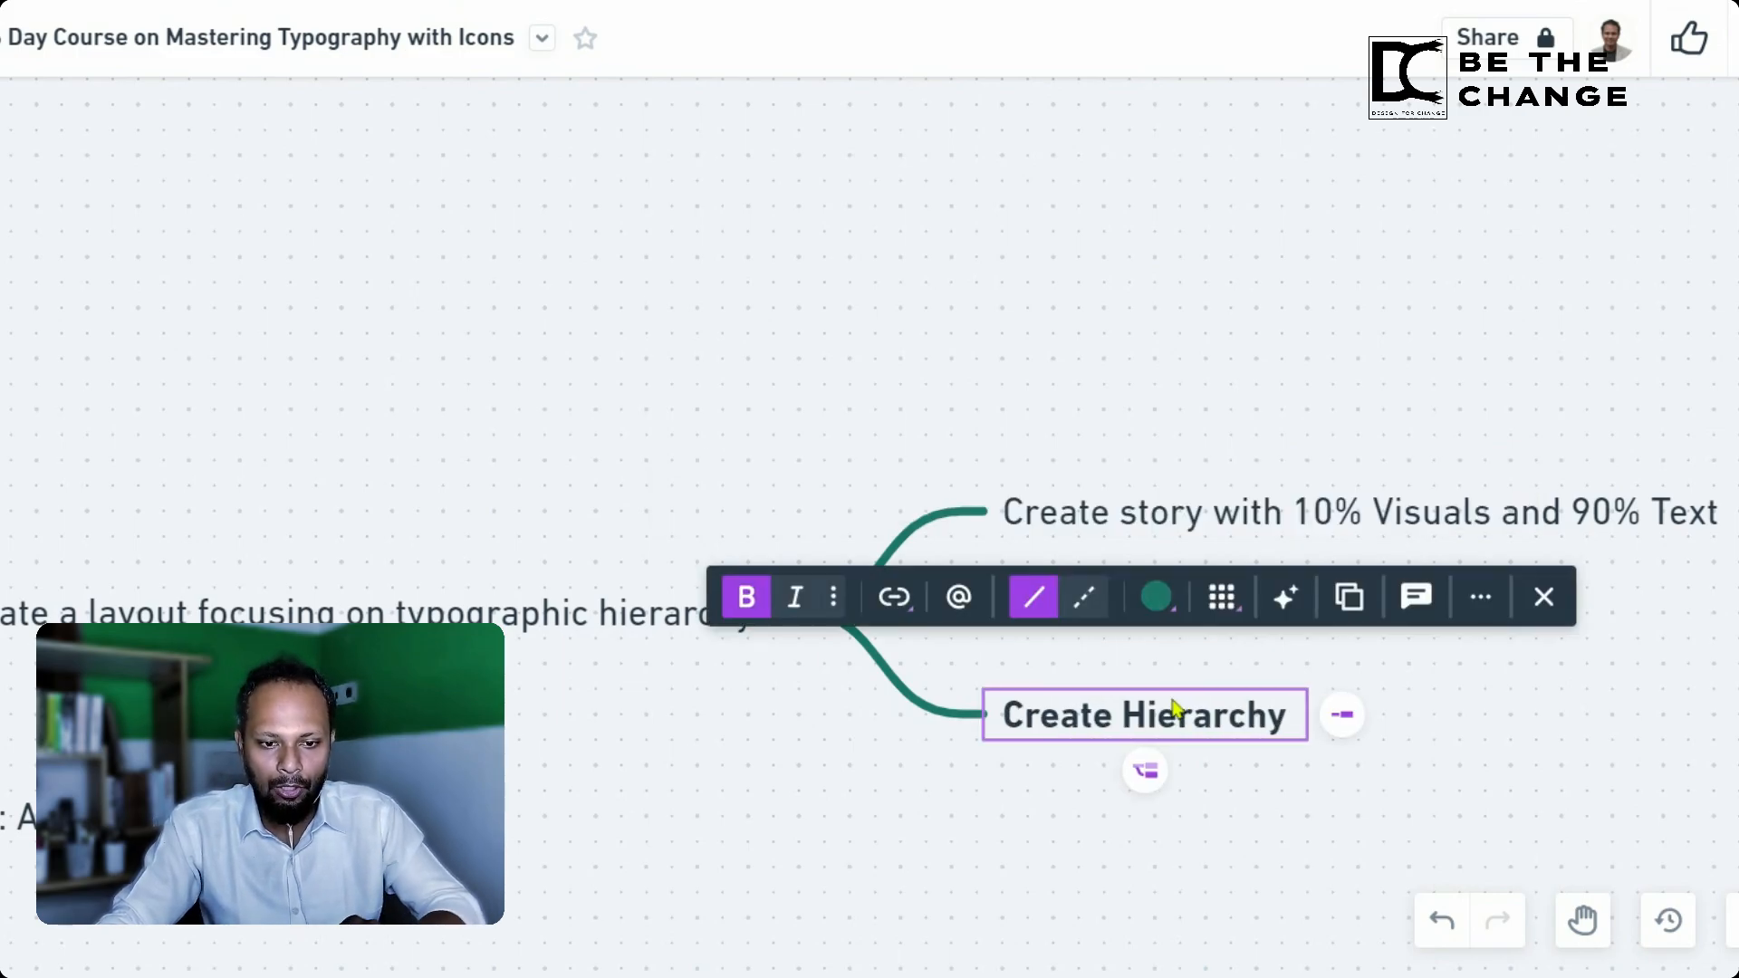
left_click(520, 722)
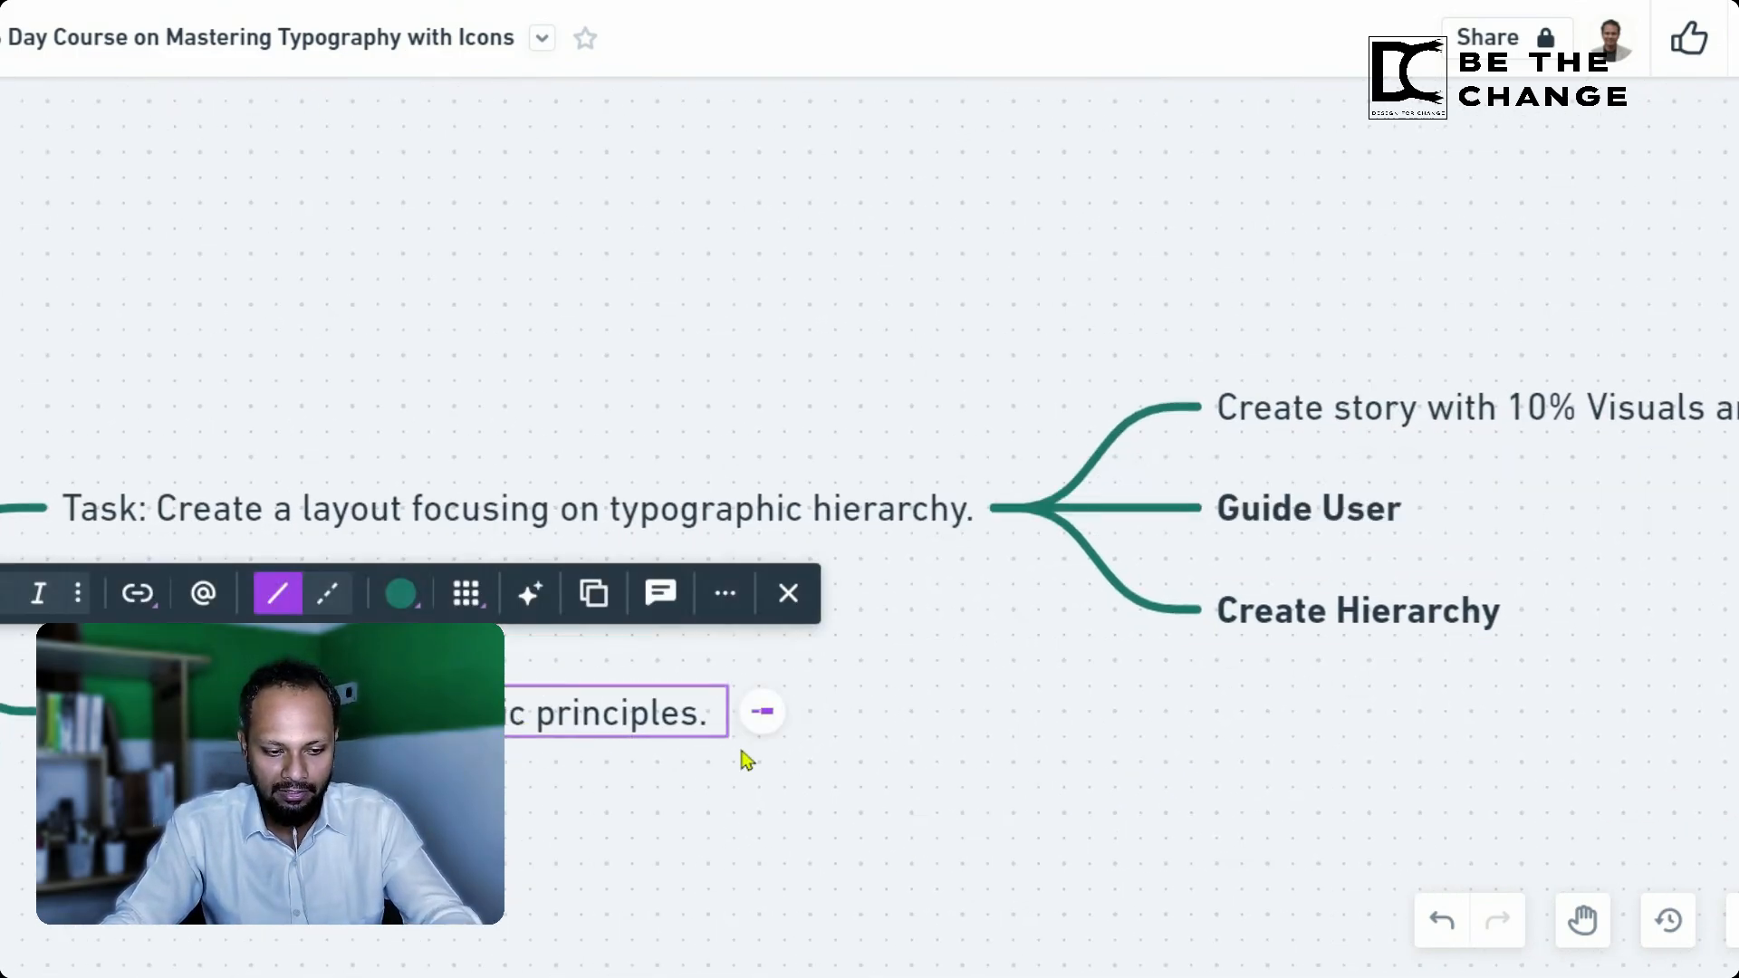
key("ctrl+b")
Step: Add the subtopics "Kerning" and "Spacing" under "Objective: Apply typographic principles."
key("Tab")
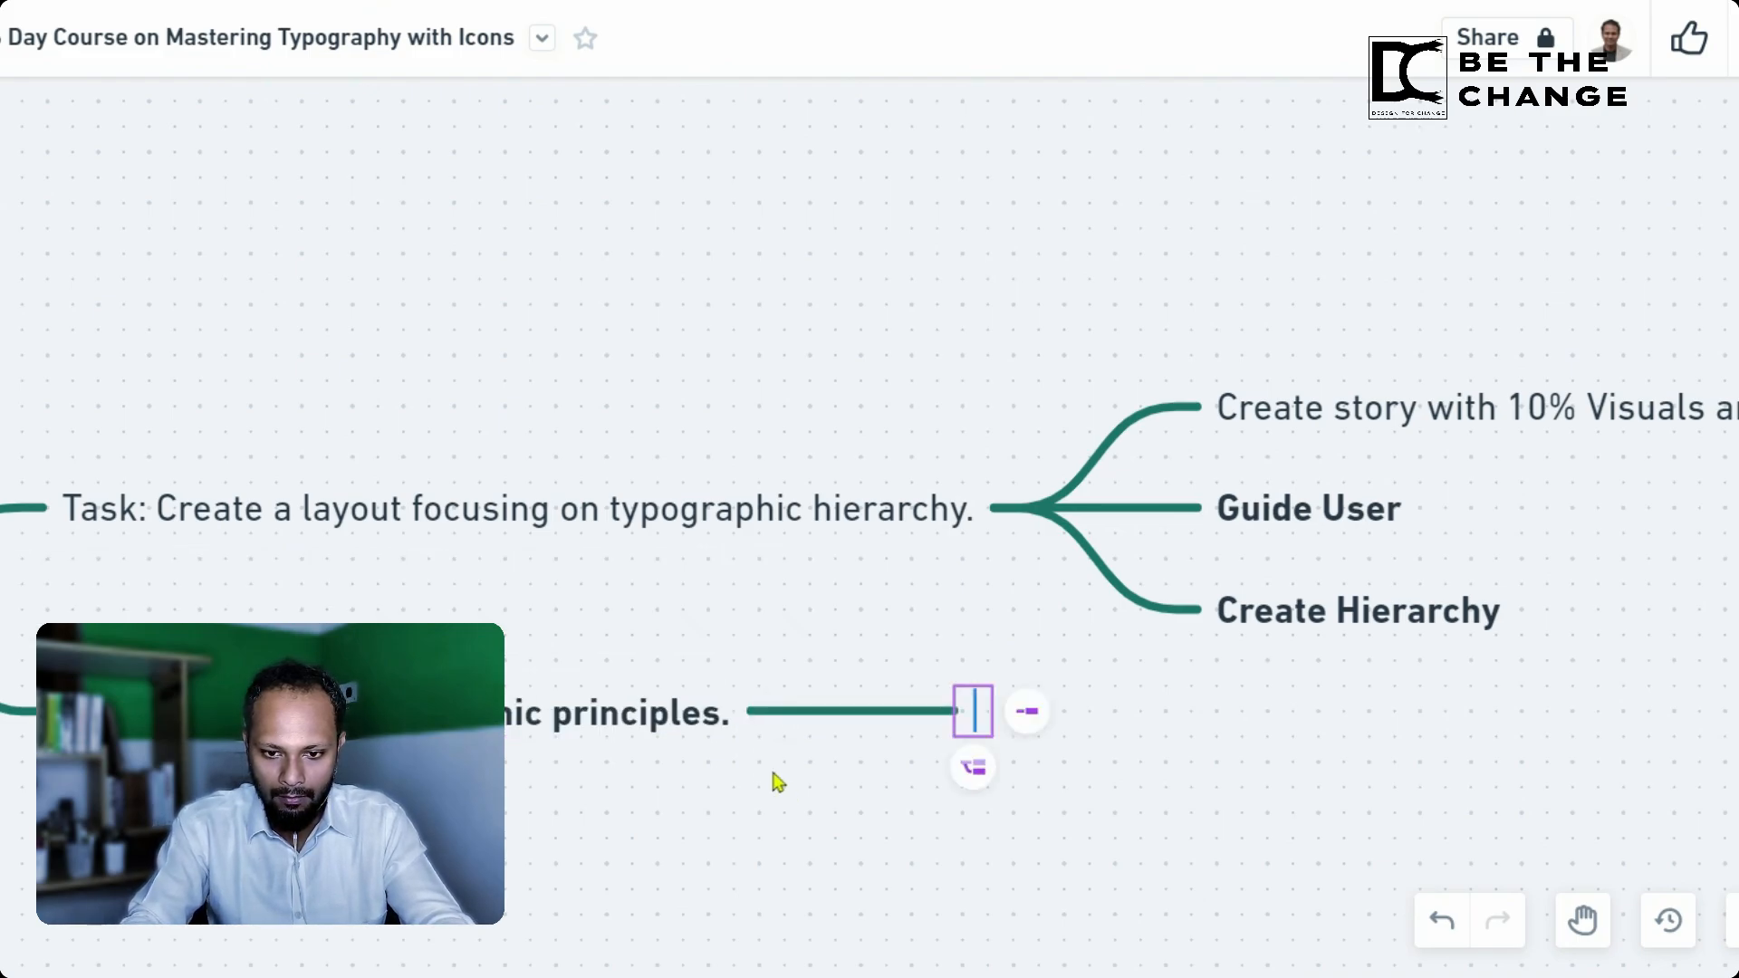
type("Kernbibg")
key("BackSpace")
key("BackSpace")
key("BackSpace")
key("BackSpace")
type("ing")
key("Return")
type("Spacing")
Step: Add the subtopics "Lettering" and "Tracking" below "Spacing" under the typographic principles objective
key("Return")
type("Let")
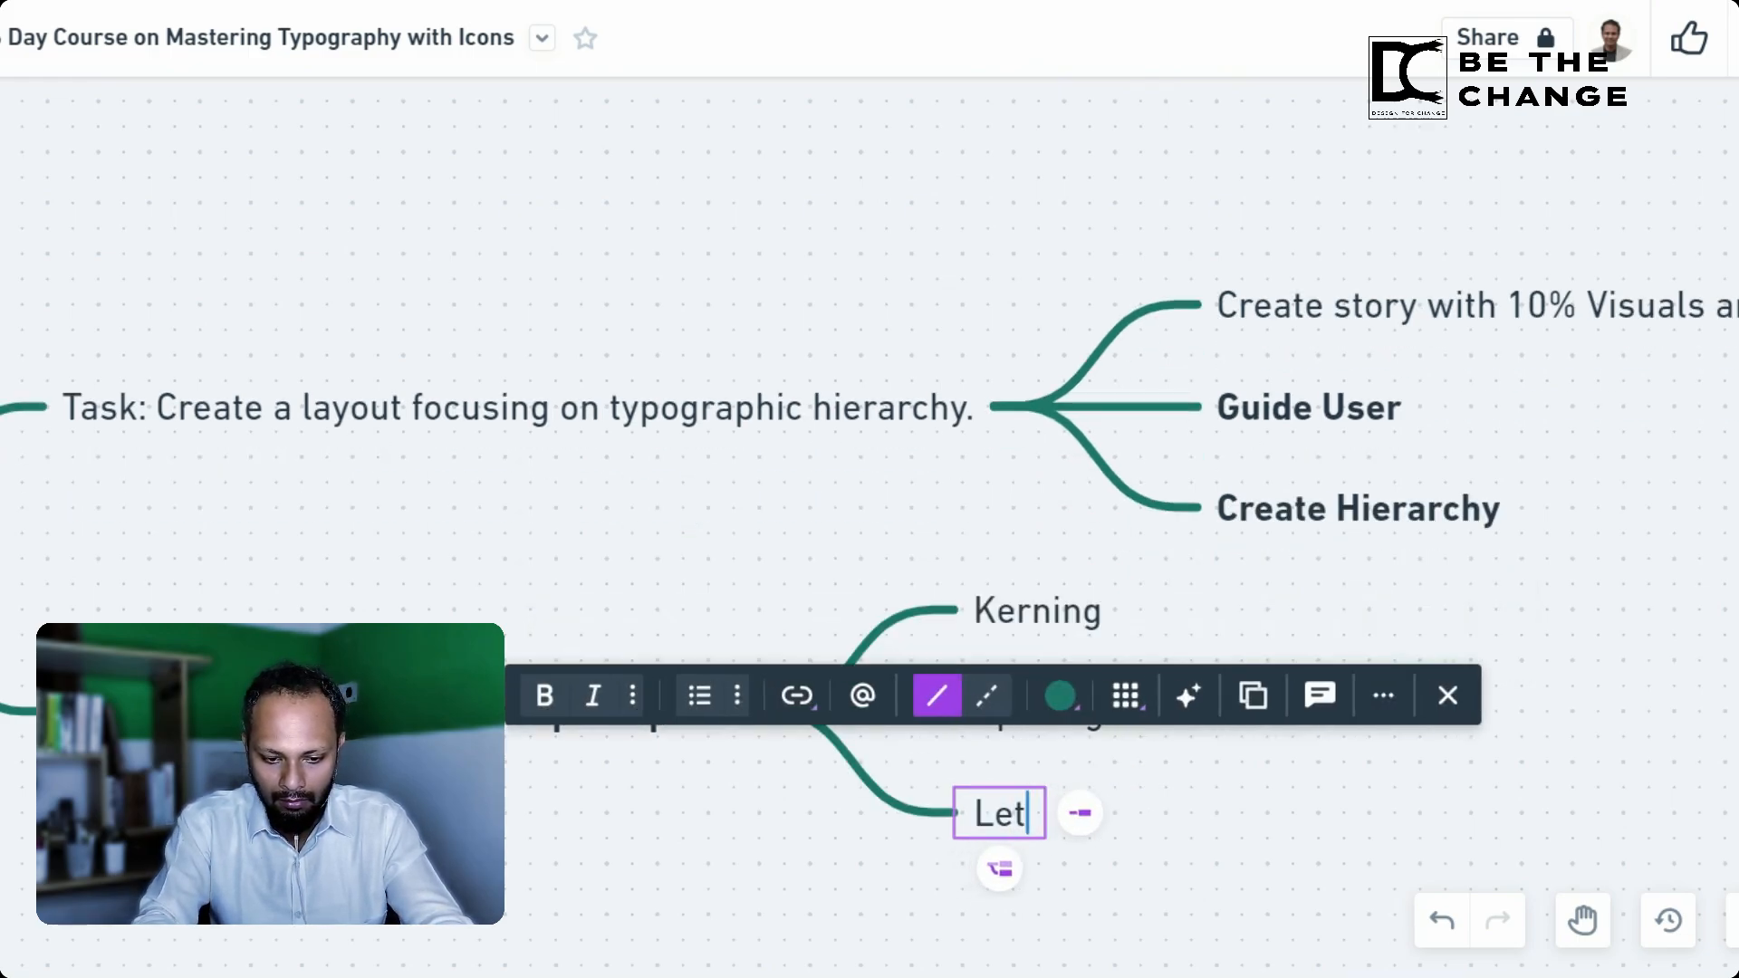
type("tering")
key("Return")
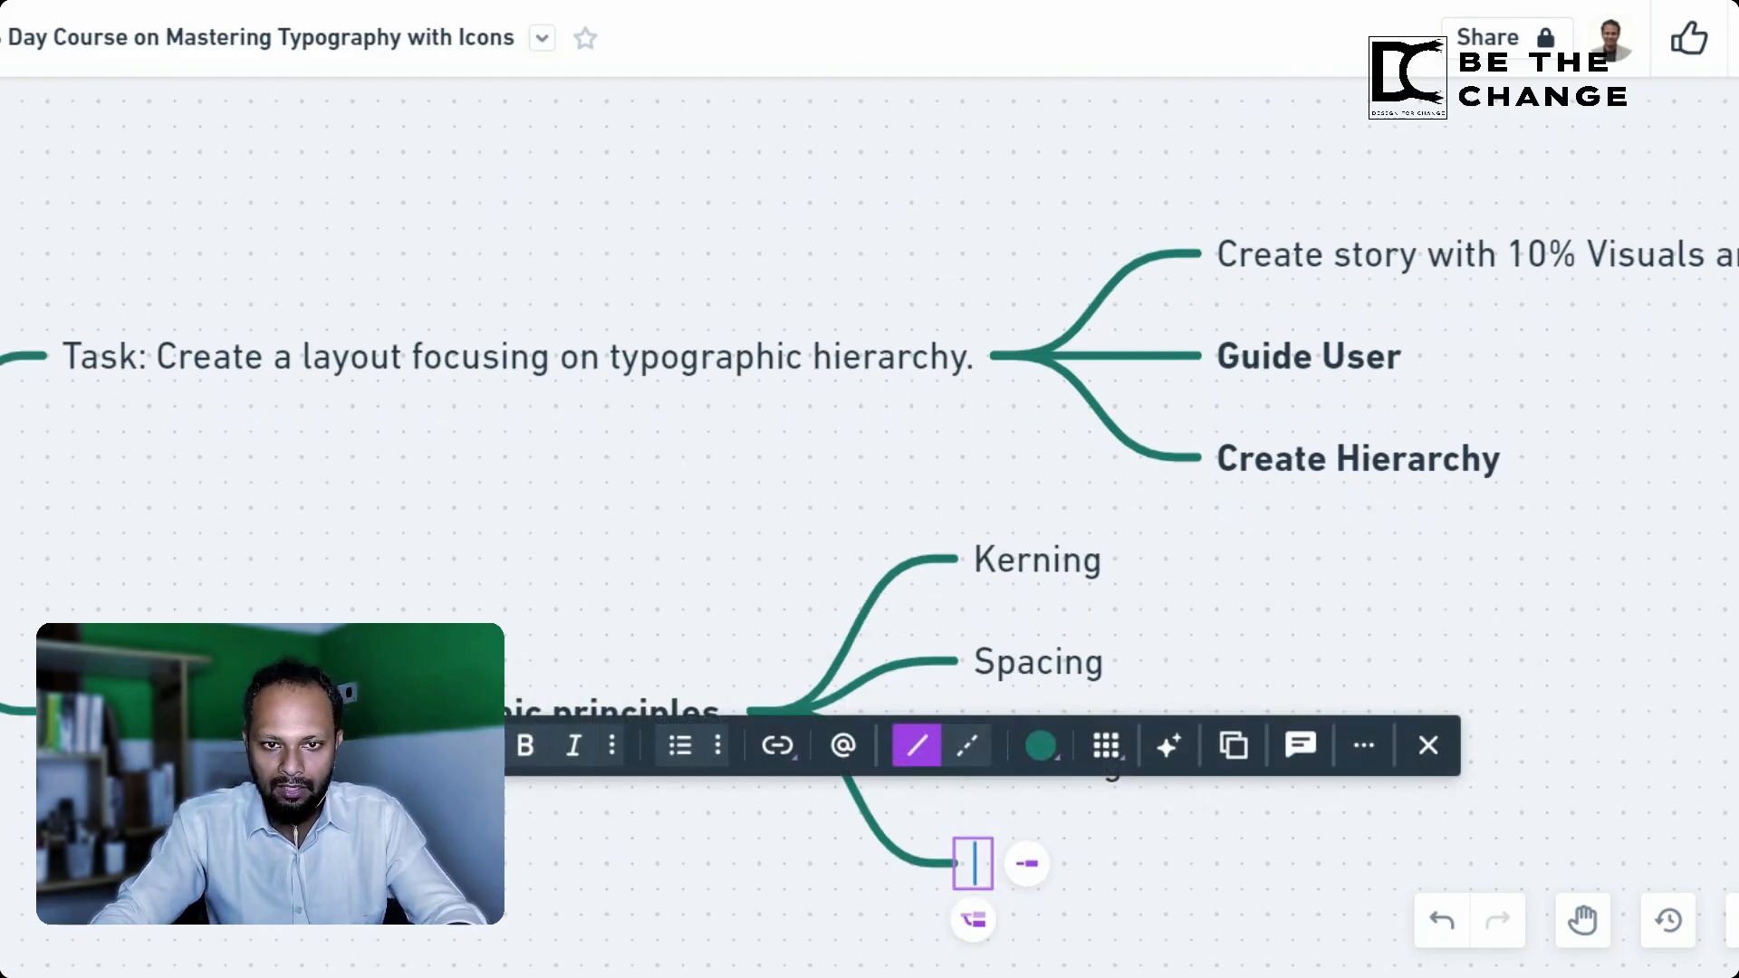
type("Tracking")
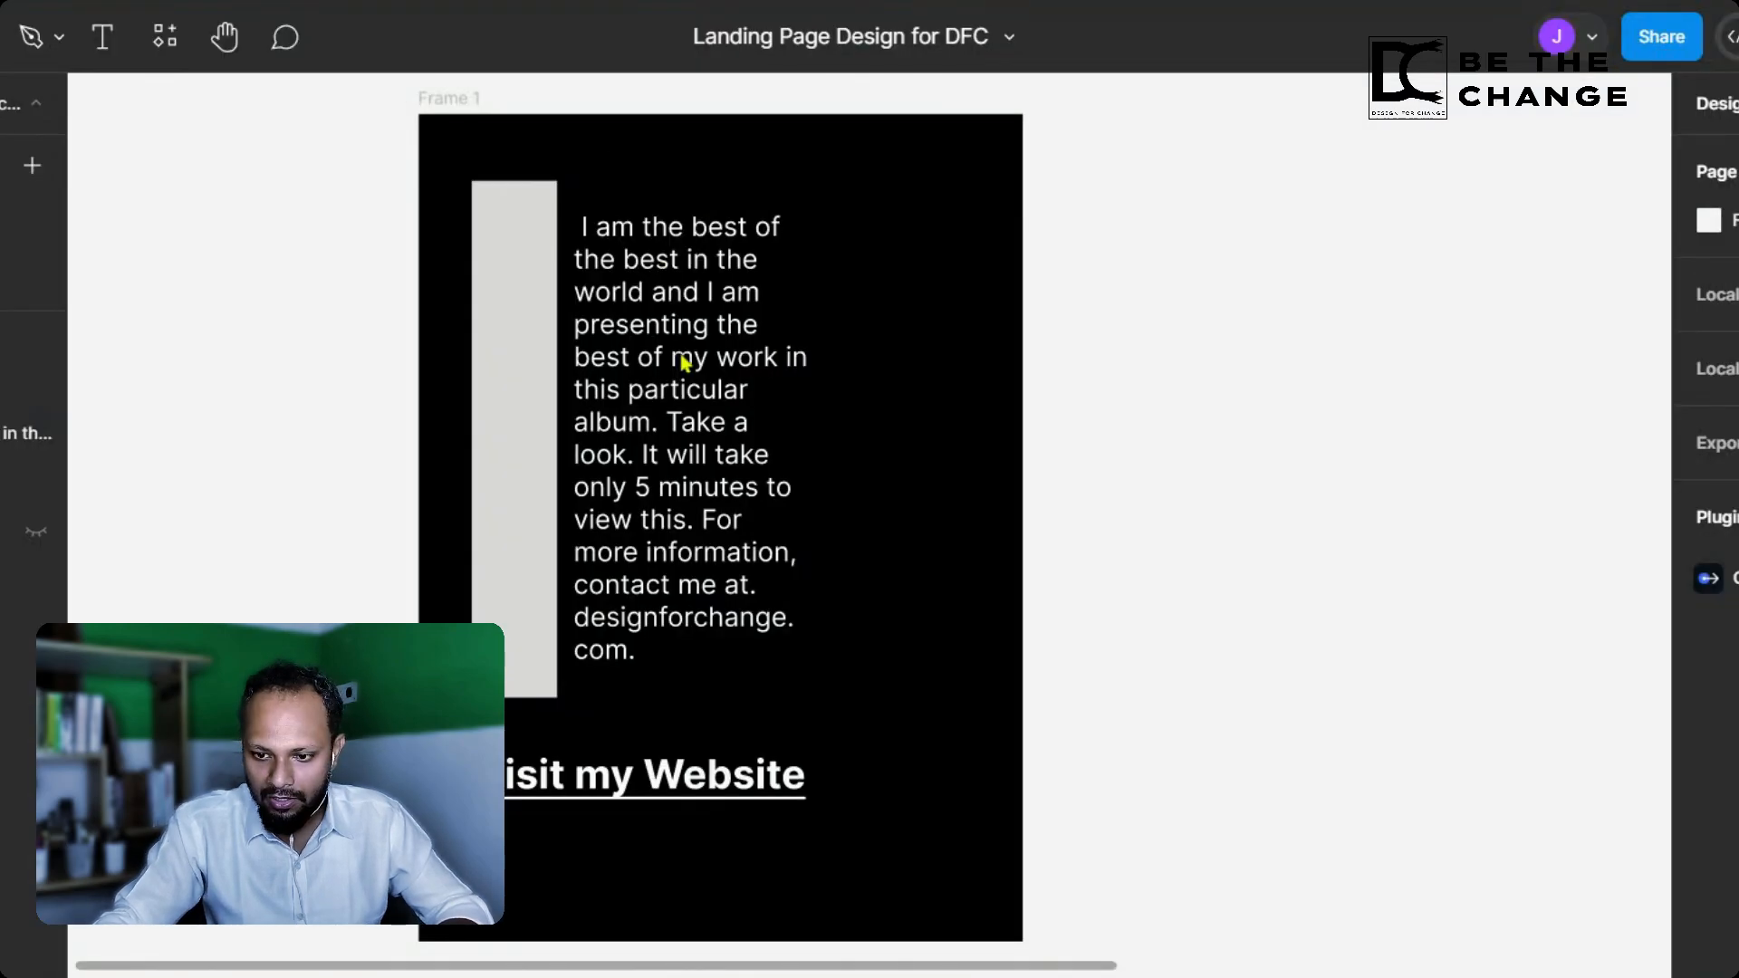
Step: Switch to the Figma layout, adjust the body paragraph's line height and letter spacing, and undo the excessive letter spacing
left_click(683, 362)
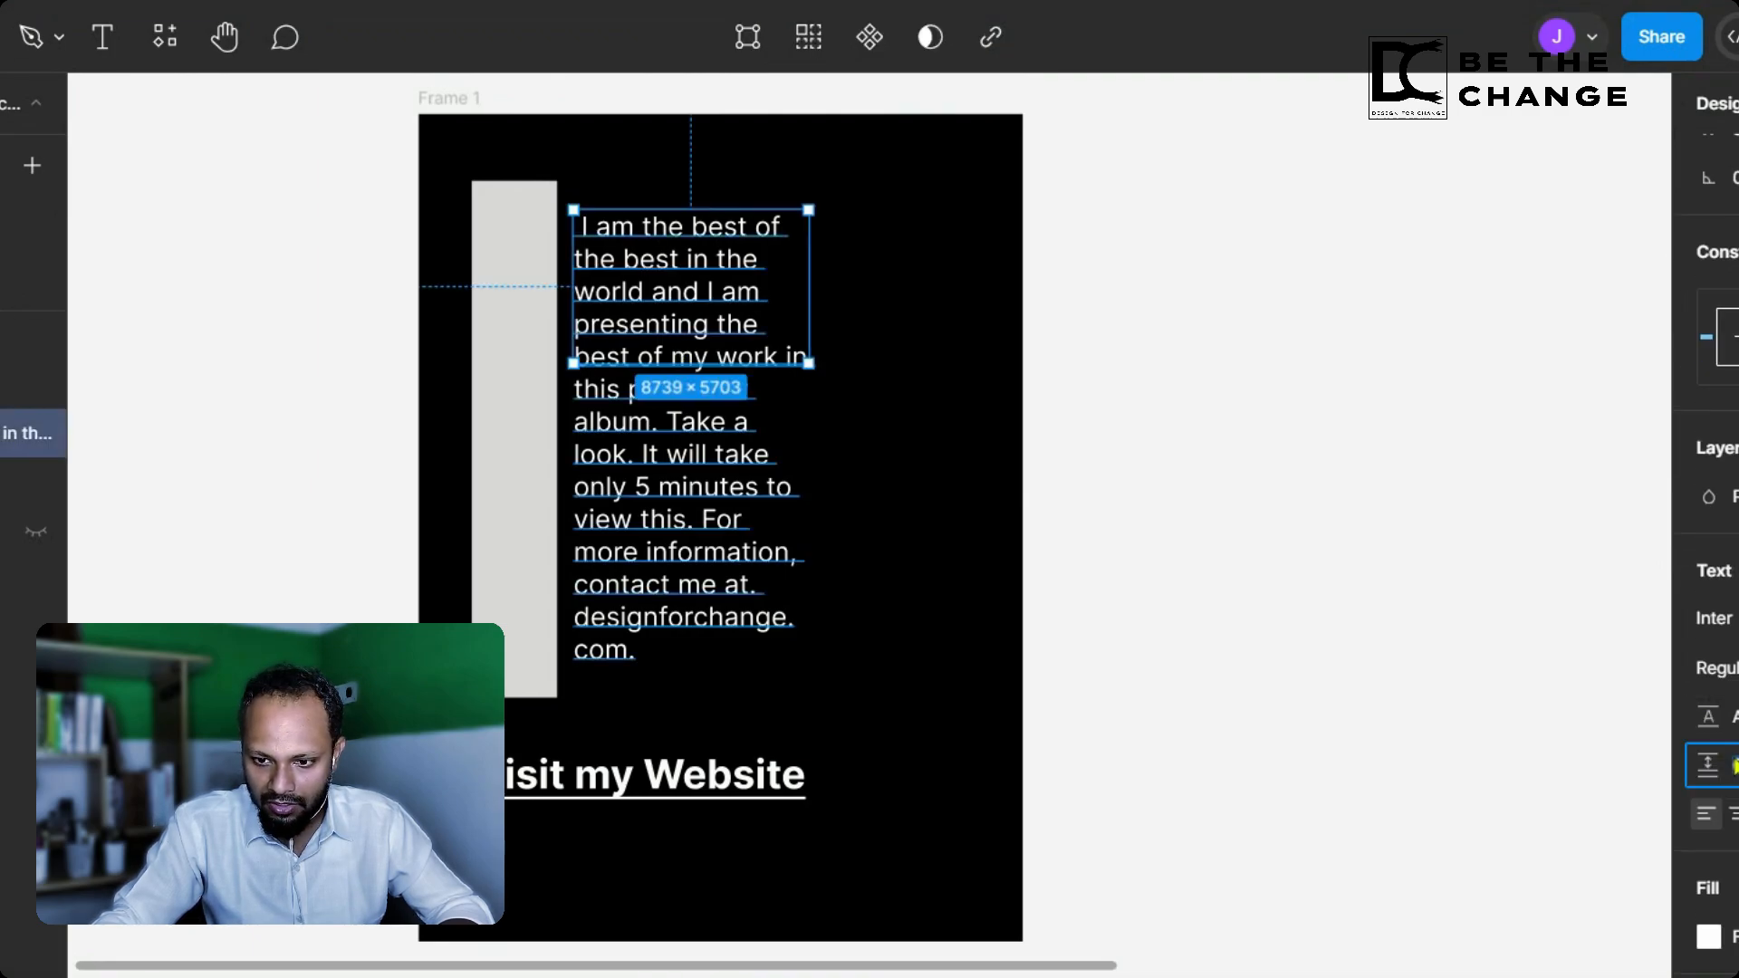
left_click_drag(1727, 756, 1726, 713)
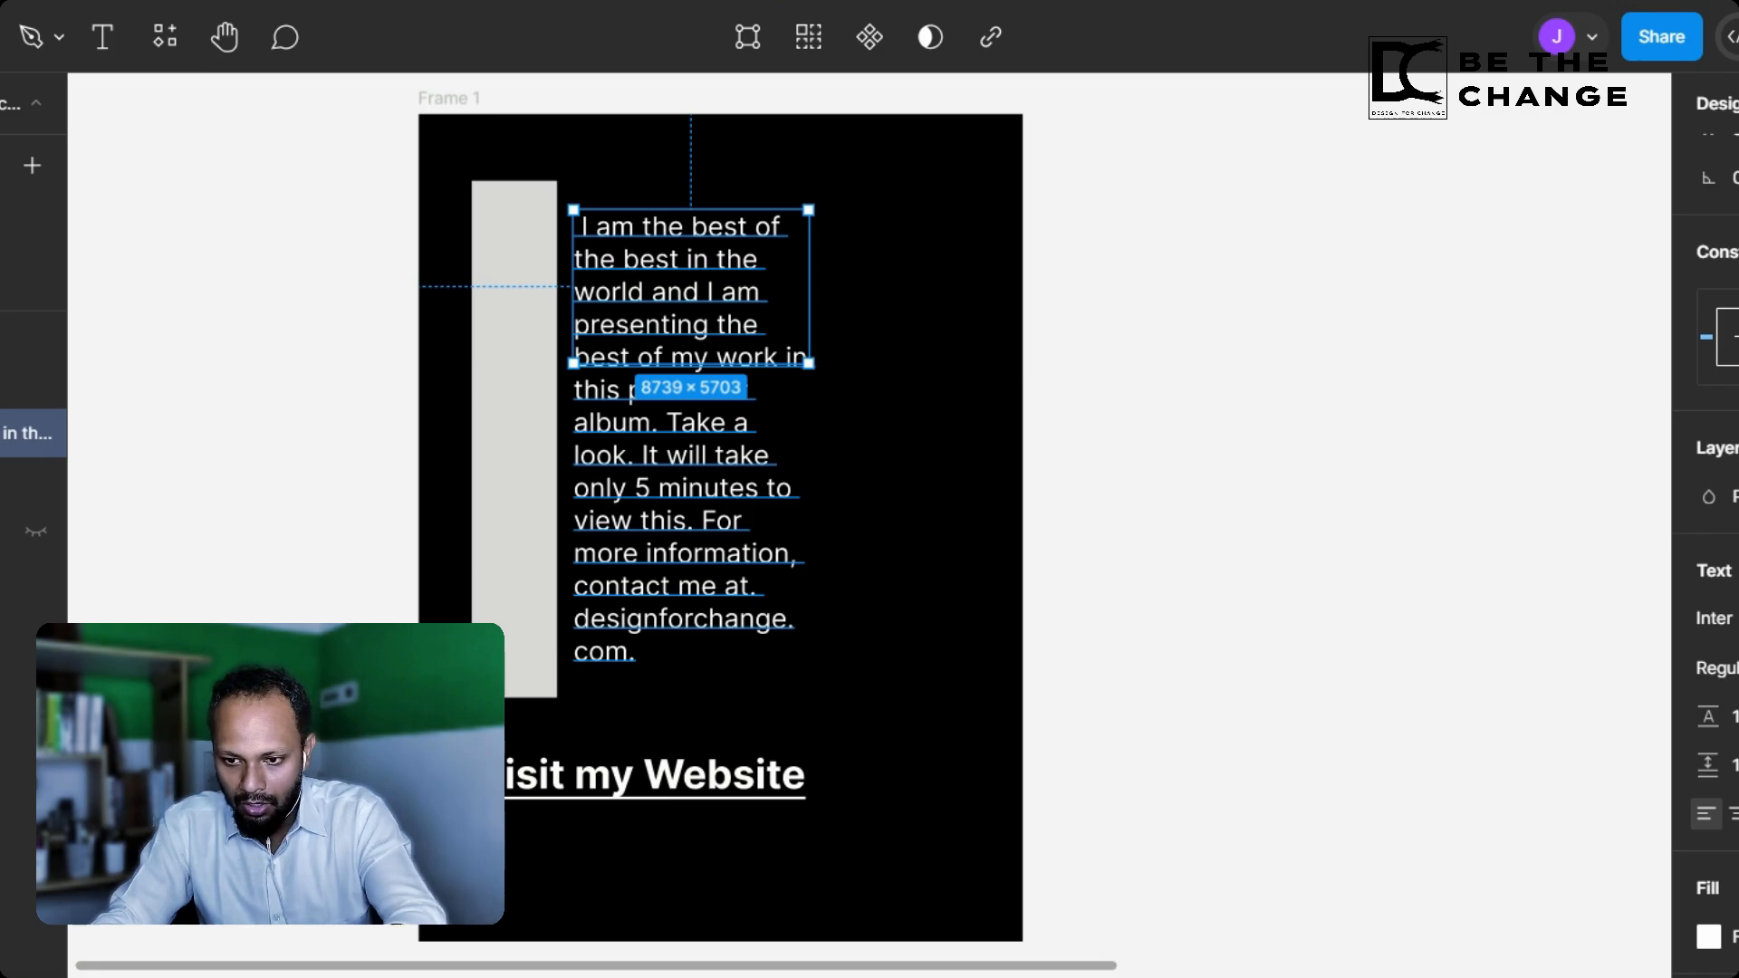
key("Return")
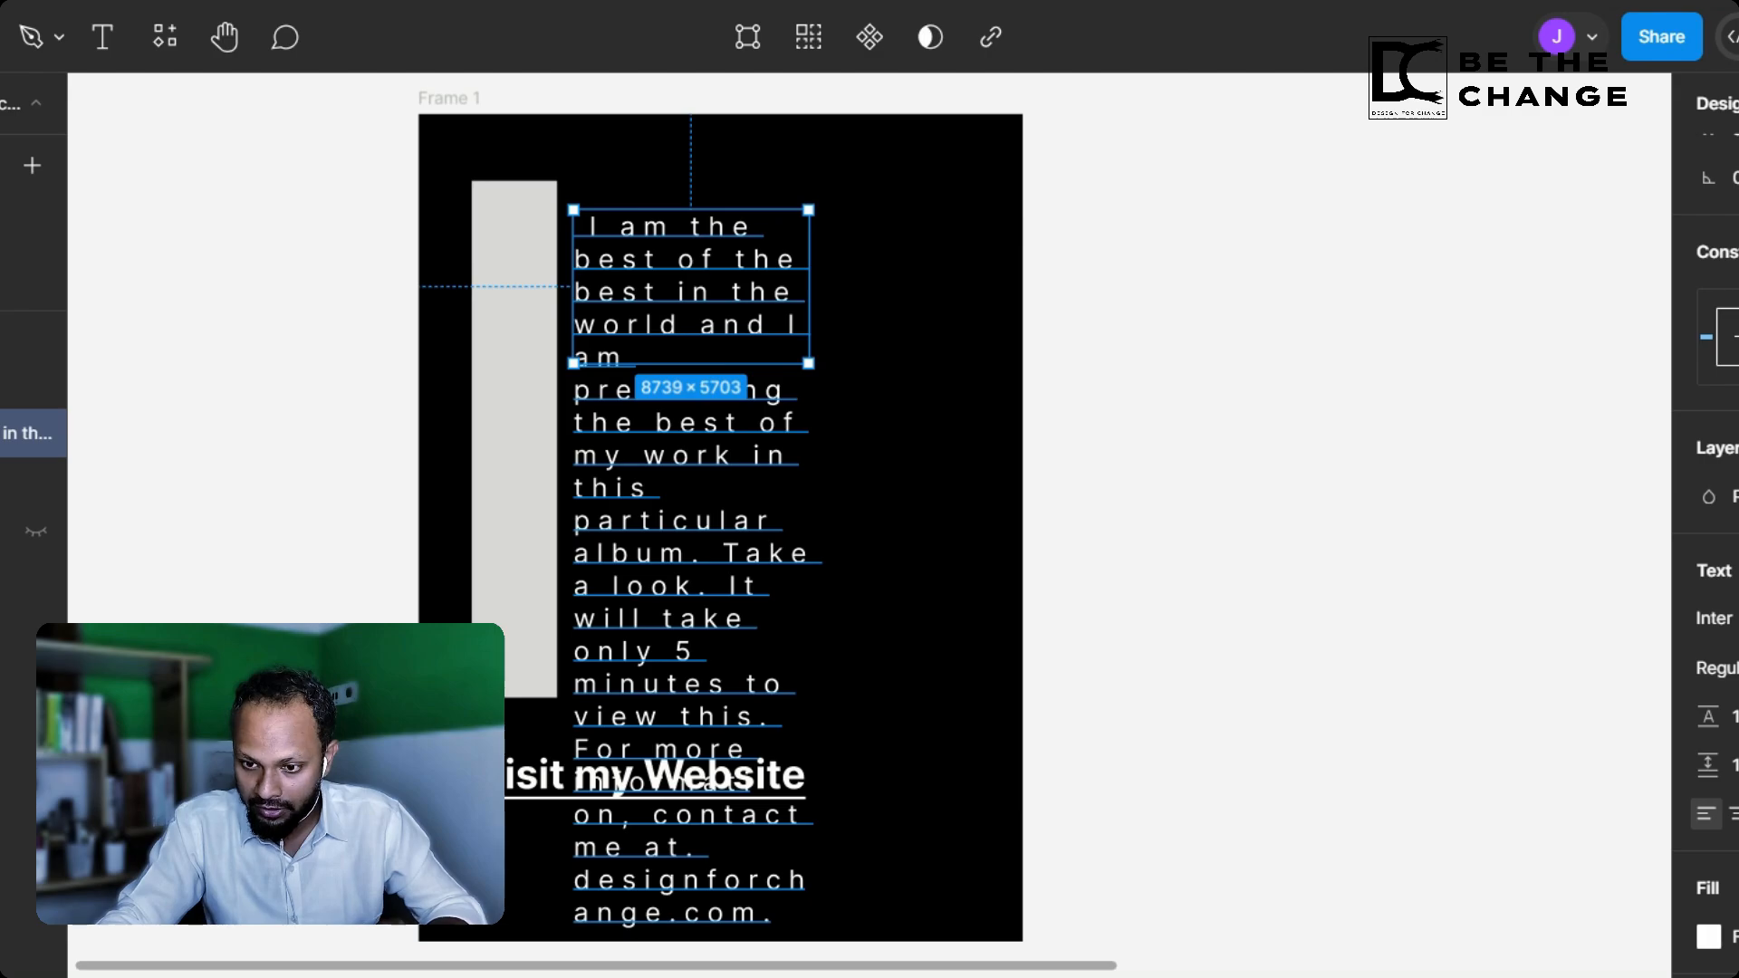
key("ctrl+z")
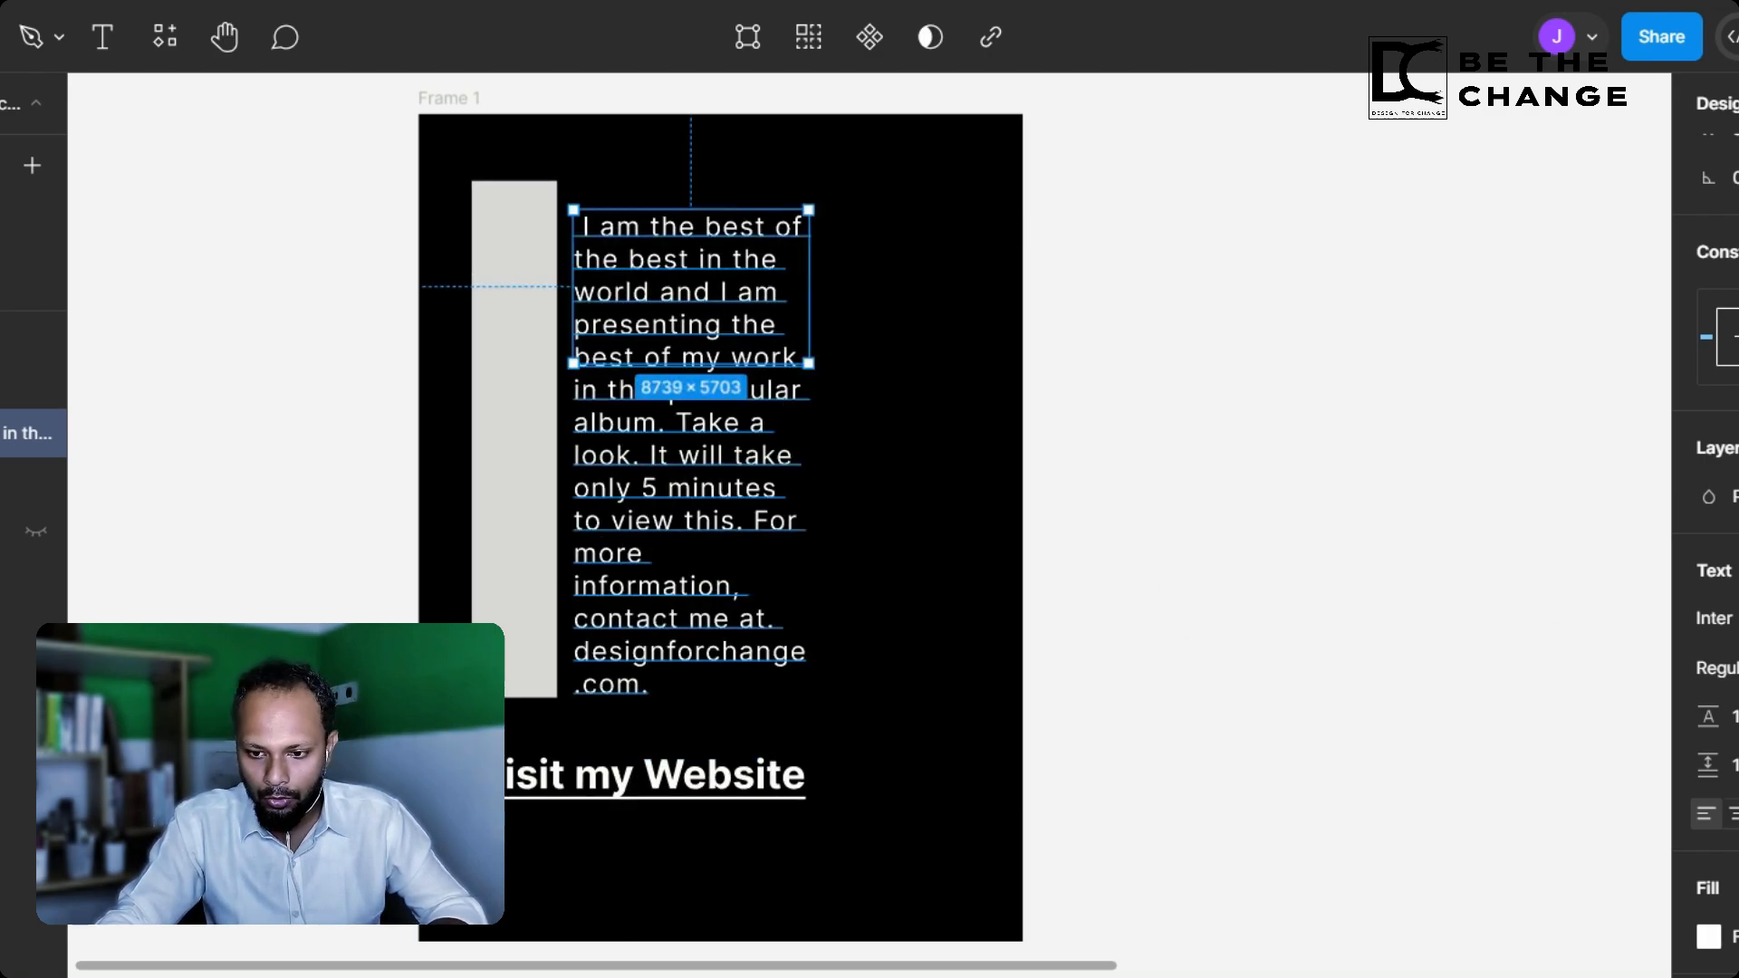
Step: Centre-align the body paragraph's text horizontally, try middle vertical alignment, and restore top vertical alignment
left_click(1736, 814)
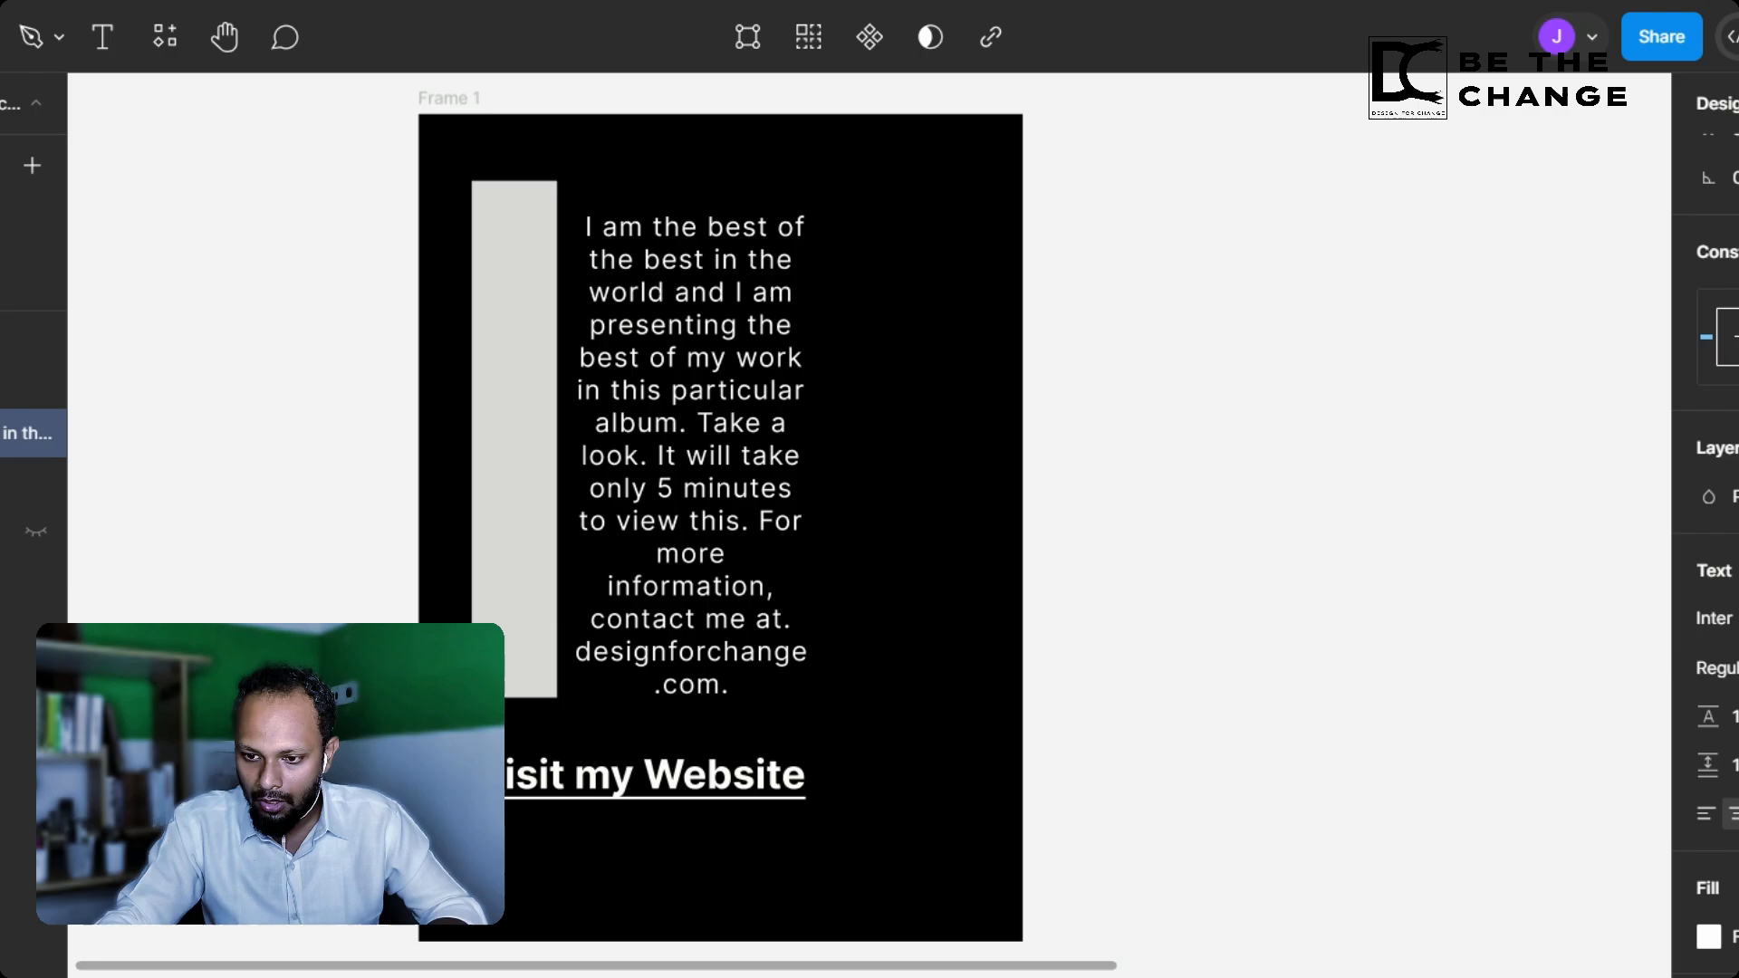
left_click(1738, 814)
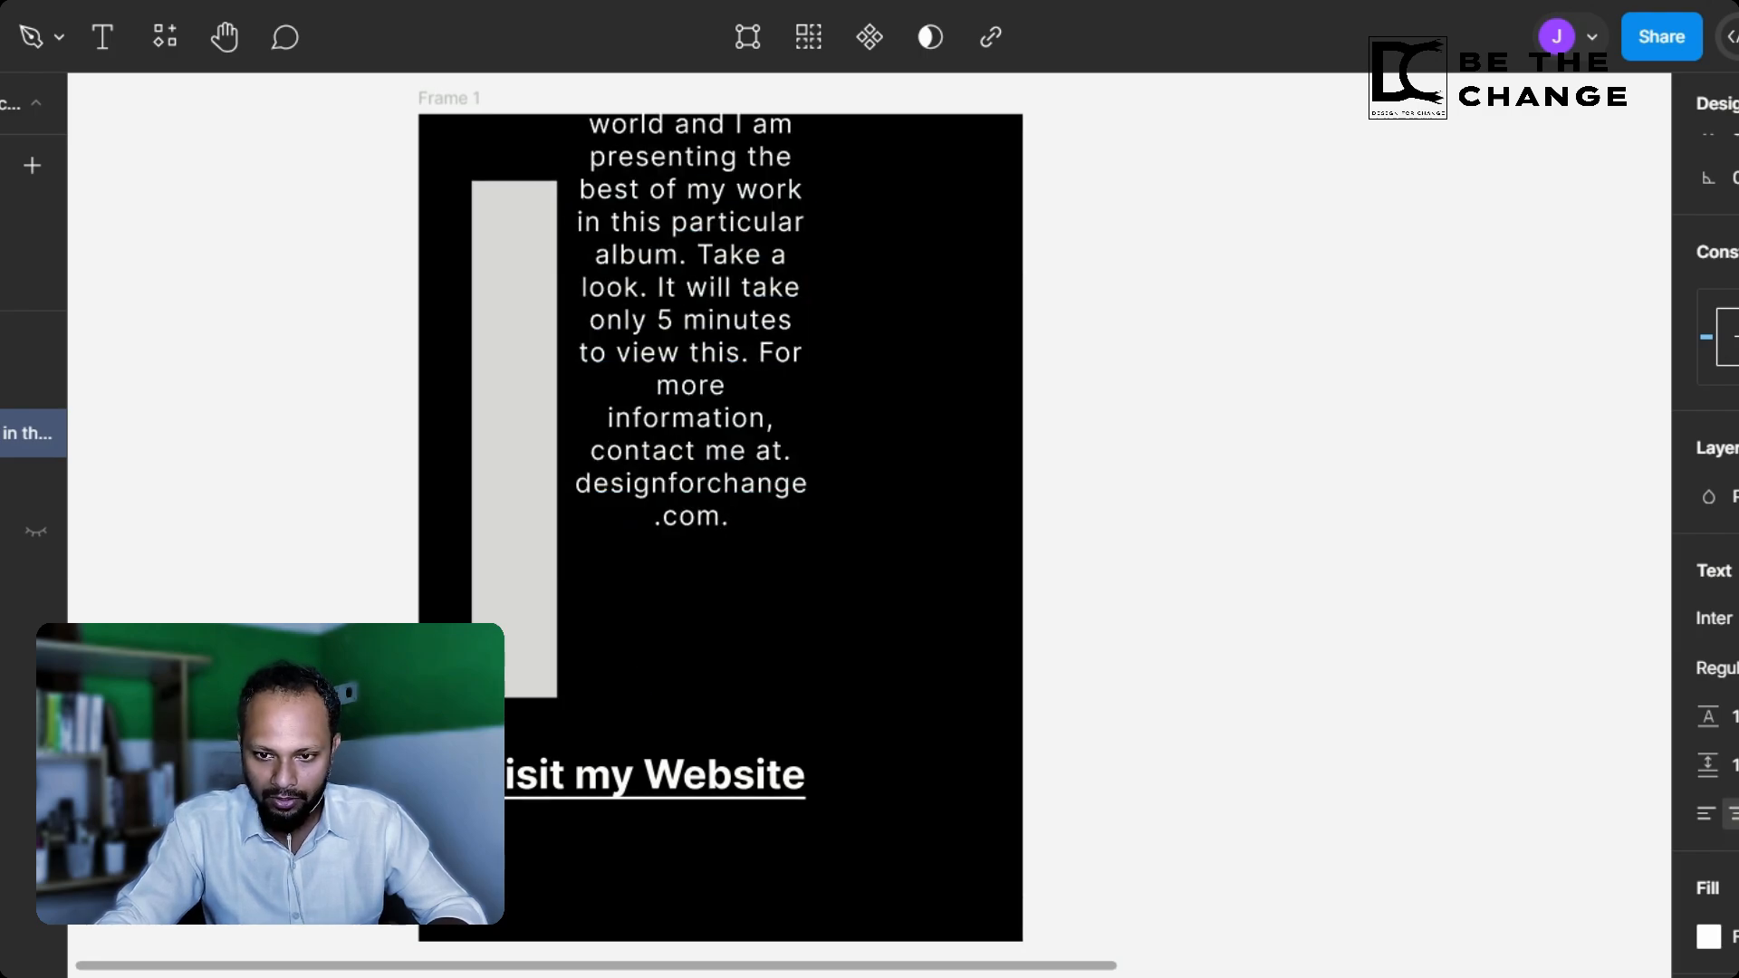
left_click(1738, 815)
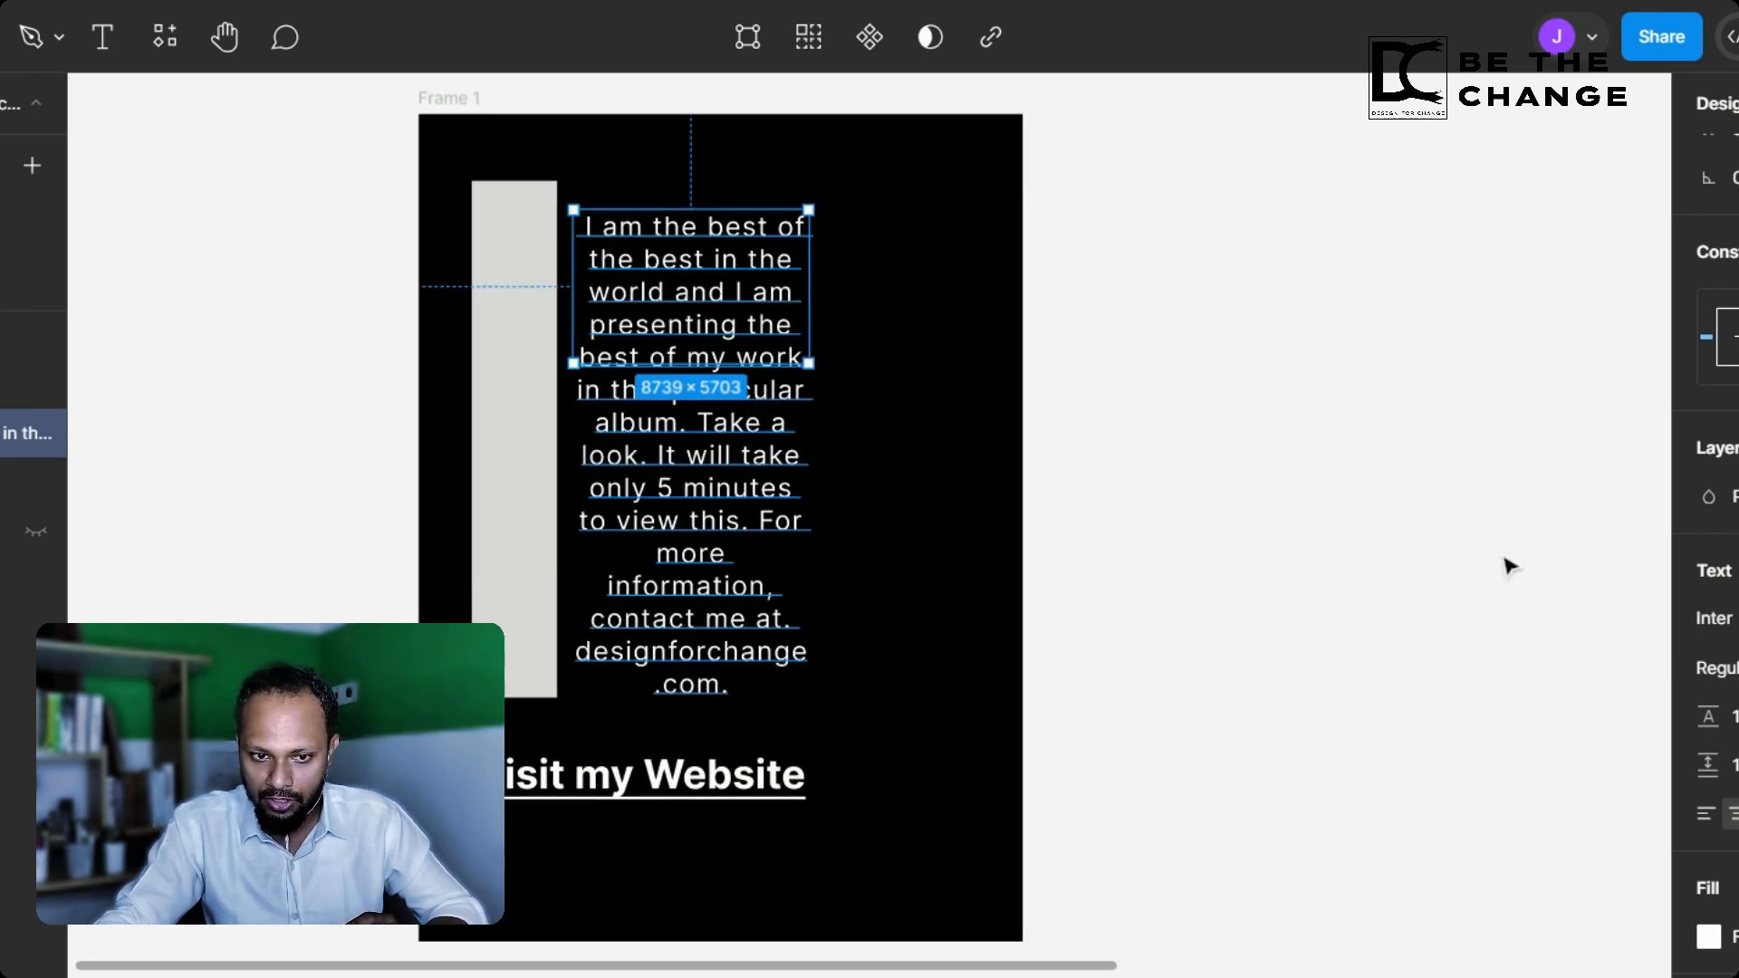